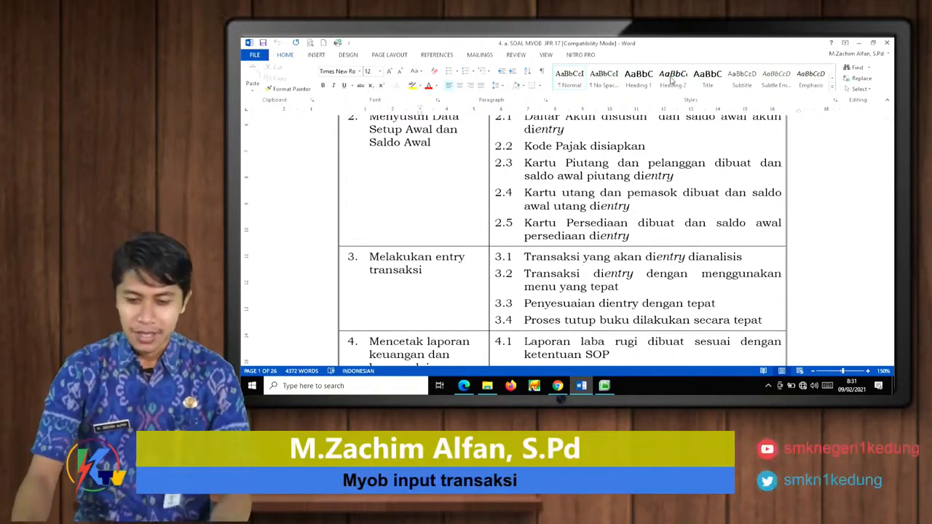
Step: Switch to MYOB Accounting and run the Company Data Auditor's transaction review for 01/01/2016 to 31/12/2016, closing the auditor when finished
{"action": "left_click", "coordinate": [859, 44]}
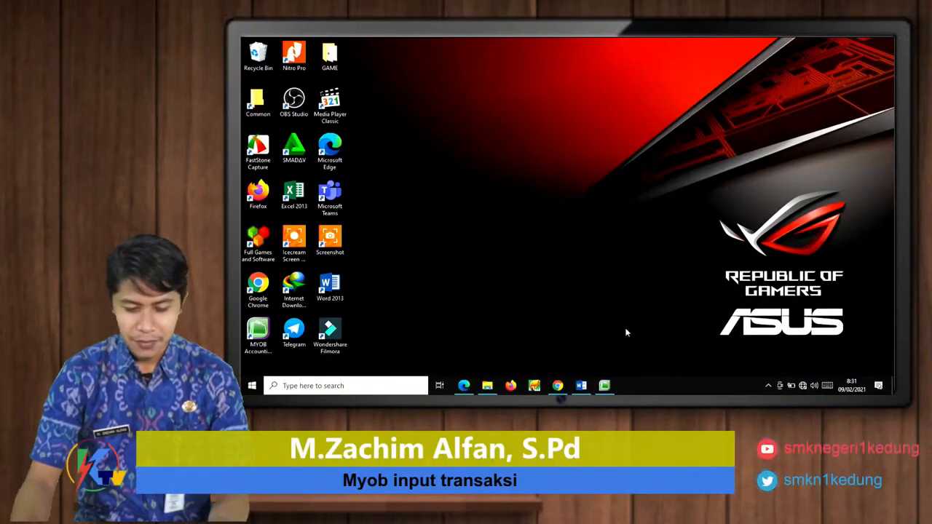
{"action": "left_click", "coordinate": [604, 385]}
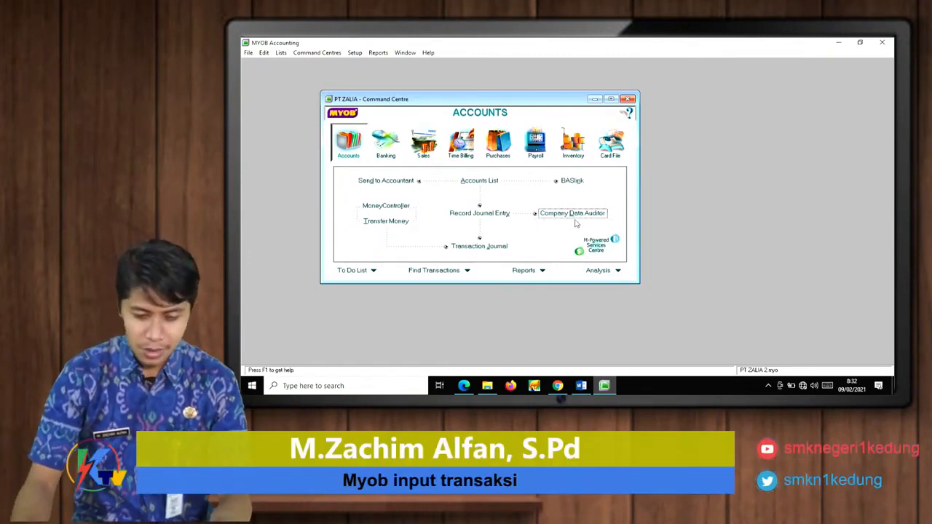
{"action": "left_click", "coordinate": [565, 213]}
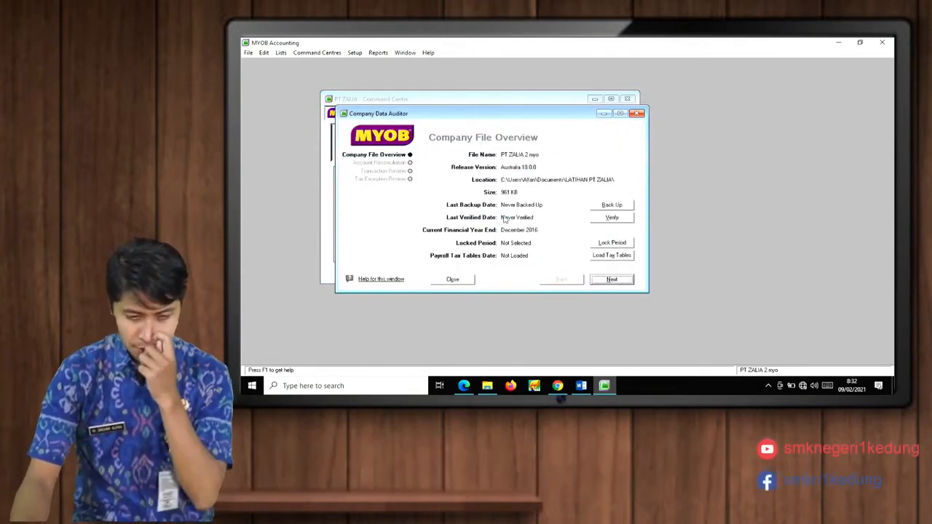
{"action": "left_click", "coordinate": [389, 172]}
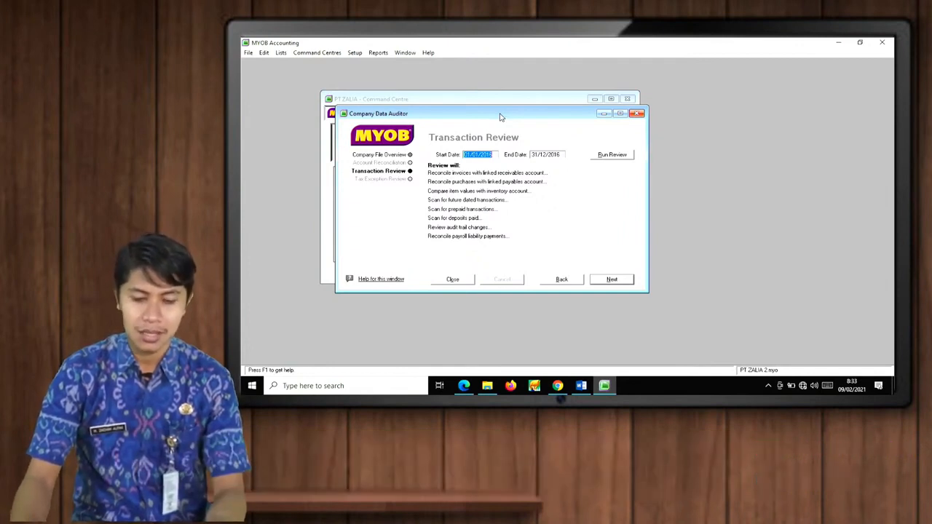
{"action": "left_click", "coordinate": [611, 155]}
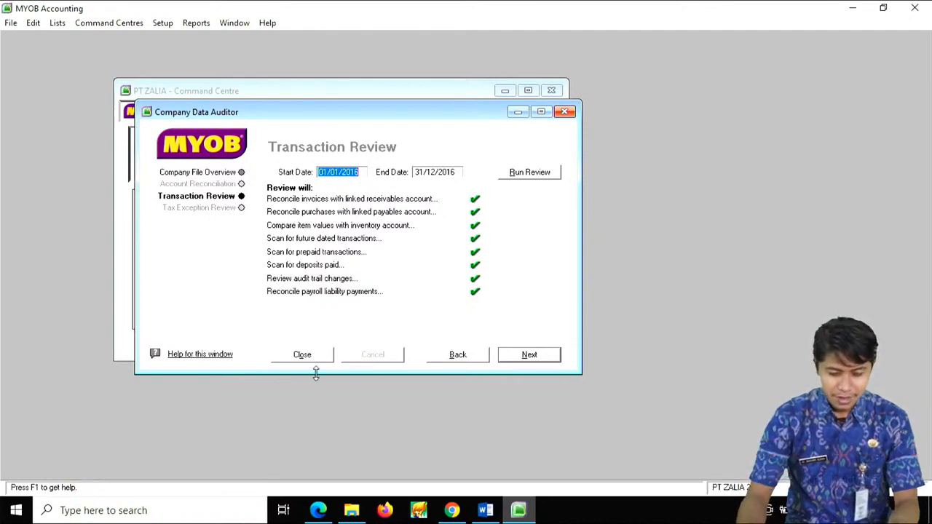
{"action": "left_click", "coordinate": [304, 355]}
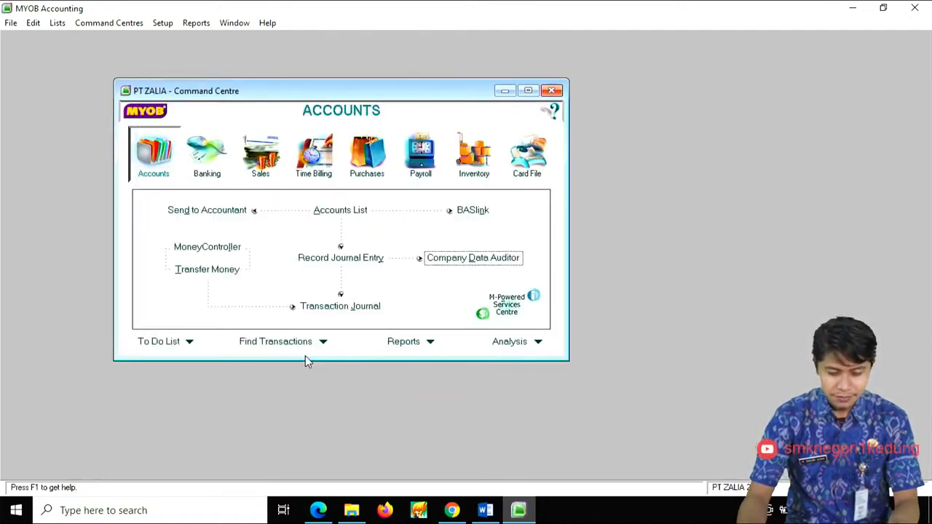
Step: Switch to the Word question document and examine the cash-out voucher Dokumen-1, BKK 12-01, at 130% zoom
{"action": "left_click", "coordinate": [486, 514]}
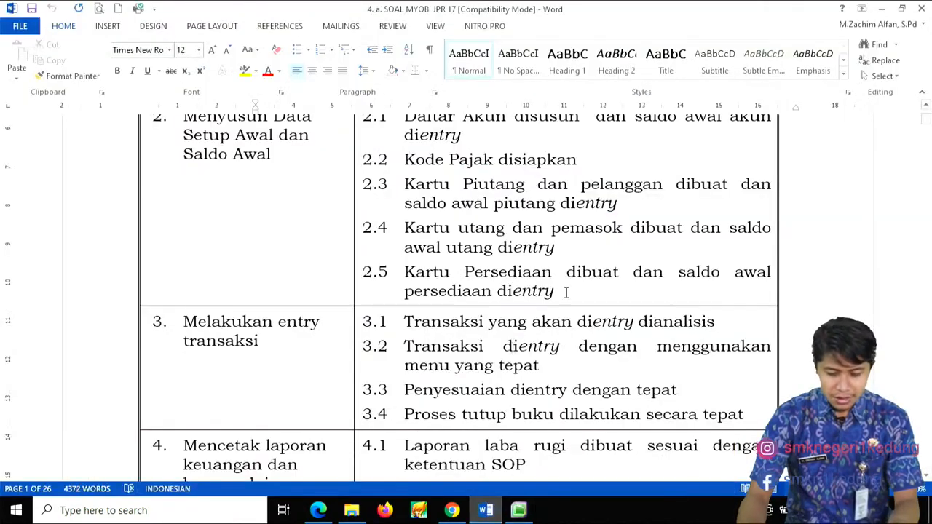
{"action": "scroll", "coordinate": [568, 291], "scroll_direction": "down", "scroll_amount": 3}
{"action": "scroll", "coordinate": [568, 291], "scroll_direction": "down", "scroll_amount": 20}
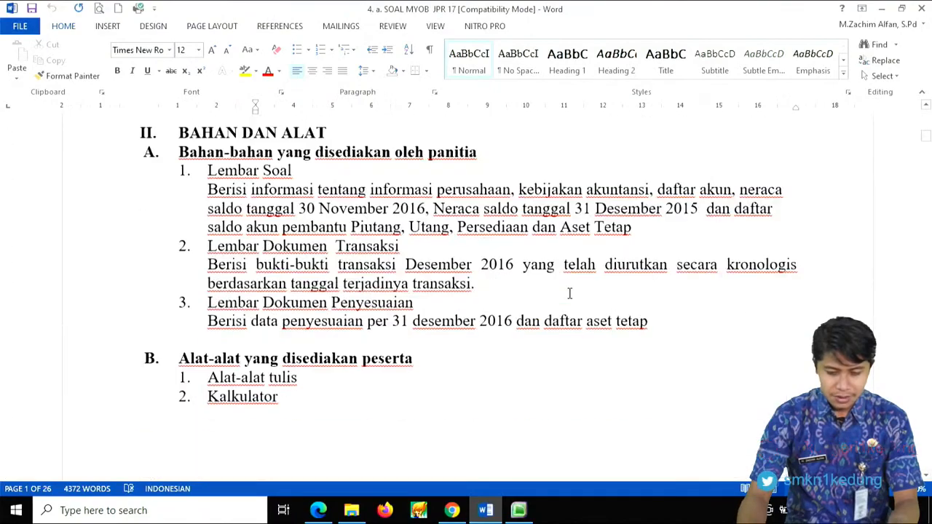
{"action": "scroll", "coordinate": [571, 294], "scroll_direction": "down", "scroll_amount": 20}
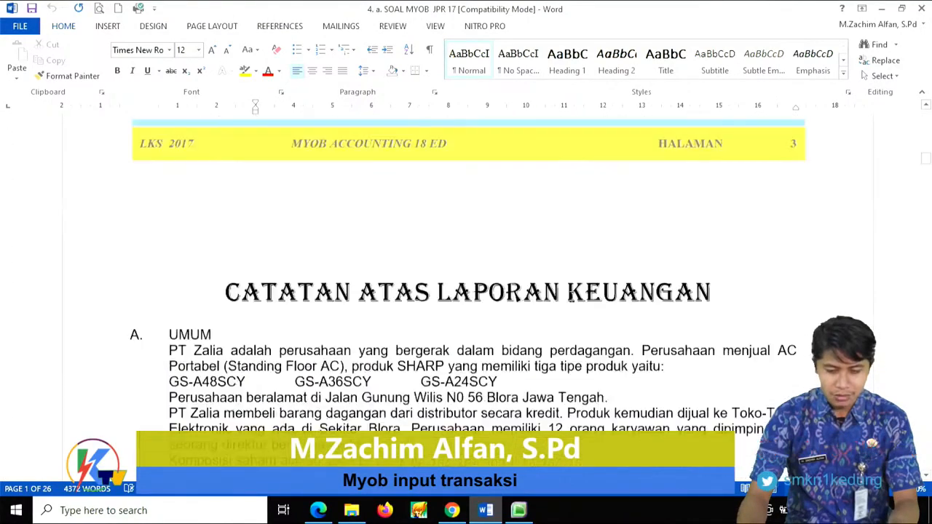
{"action": "scroll", "coordinate": [571, 297], "scroll_direction": "down", "scroll_amount": 20}
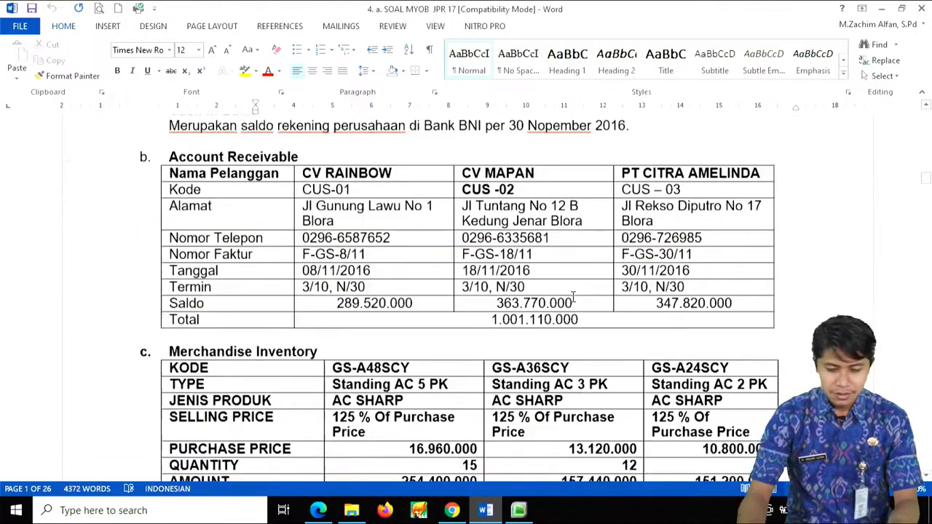
{"action": "scroll", "coordinate": [573, 298], "scroll_direction": "down", "scroll_amount": 20}
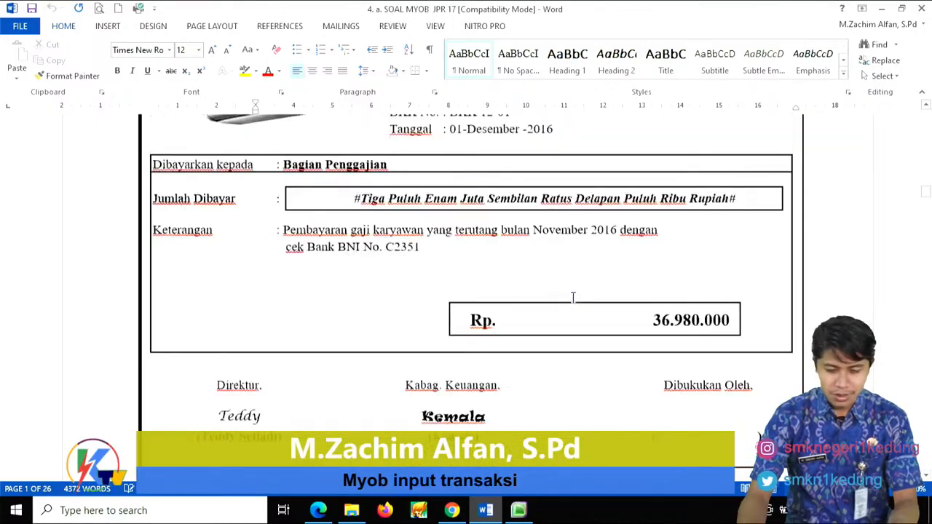
{"action": "scroll", "coordinate": [572, 298], "scroll_direction": "up", "scroll_amount": 2}
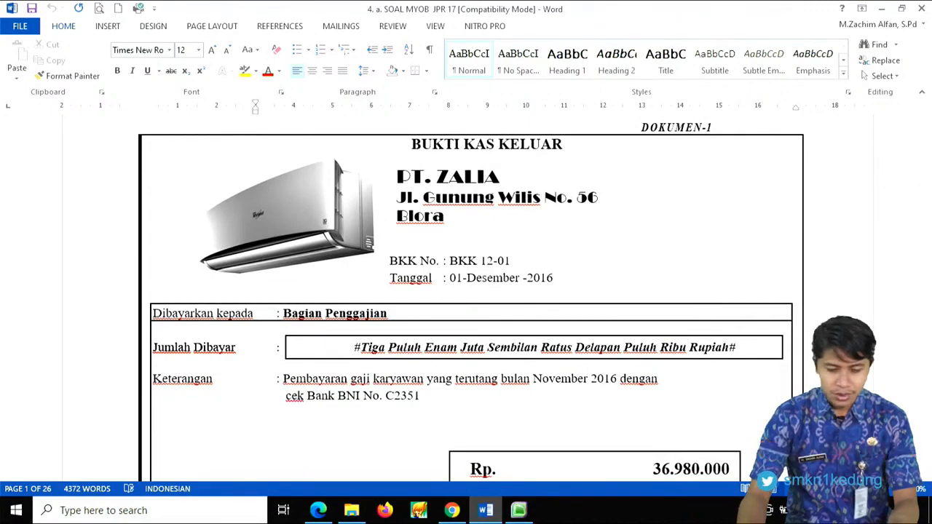
{"action": "left_click", "coordinate": [803, 488]}
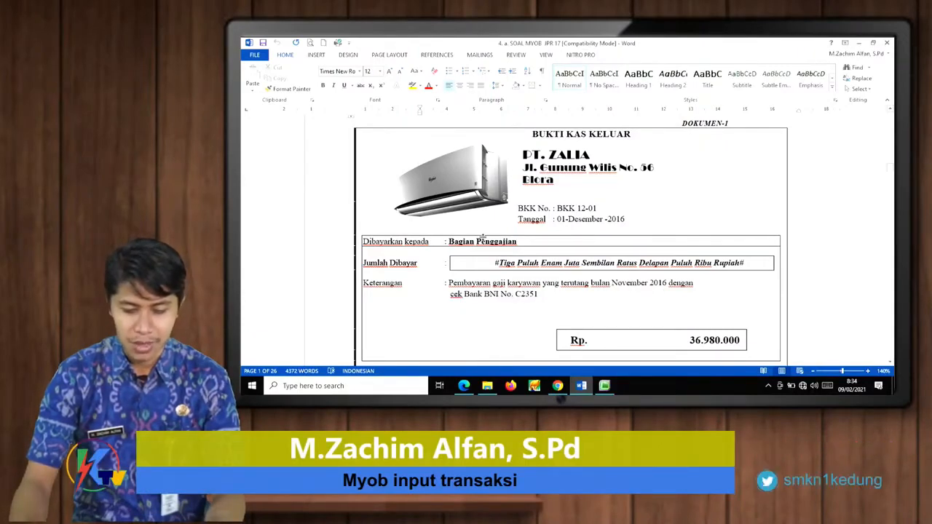
{"action": "left_click", "coordinate": [813, 371]}
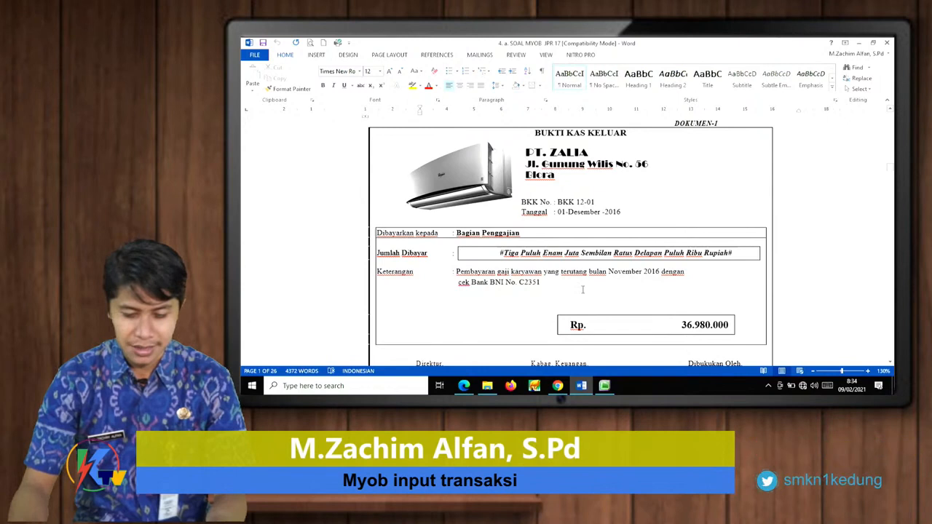
Step: Switch to MYOB Accounting and open a Spend Money entry from the Banking command centre
{"action": "mouse_move", "coordinate": [605, 390]}
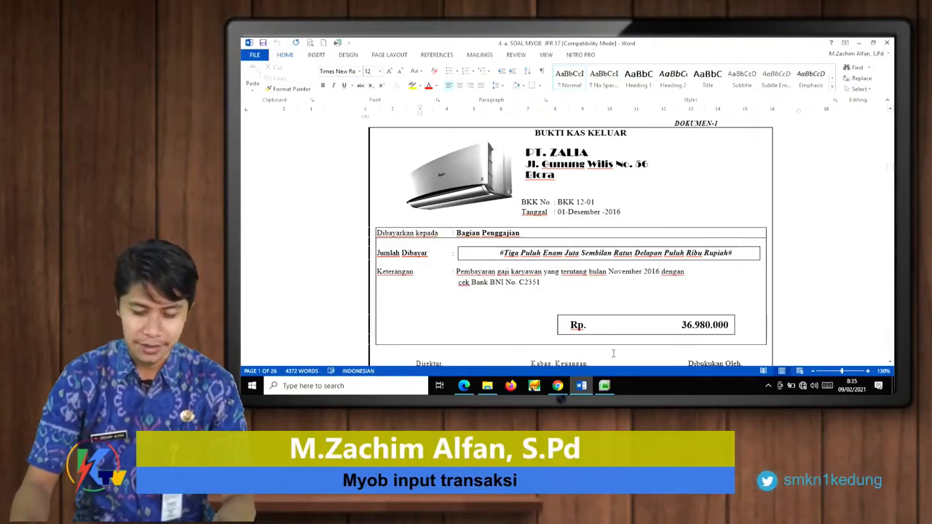
{"action": "left_click", "coordinate": [605, 385]}
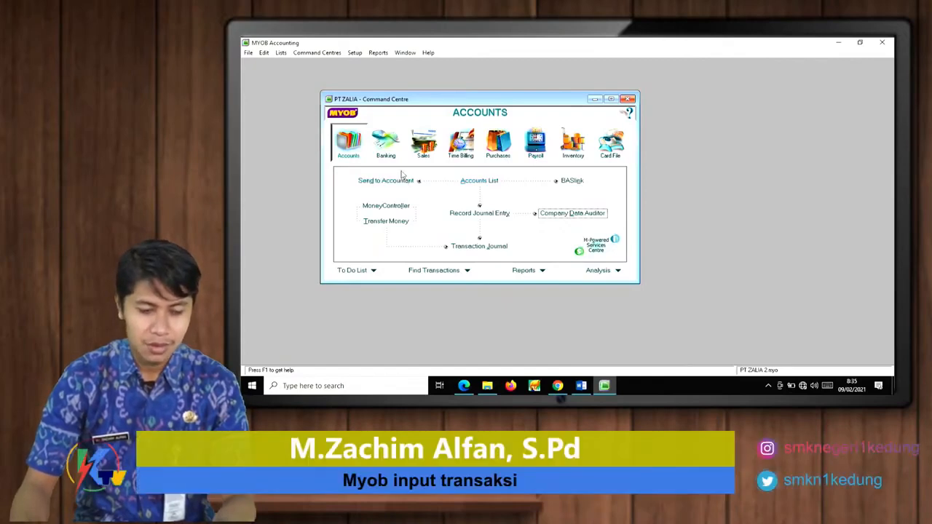
{"action": "left_click", "coordinate": [383, 144]}
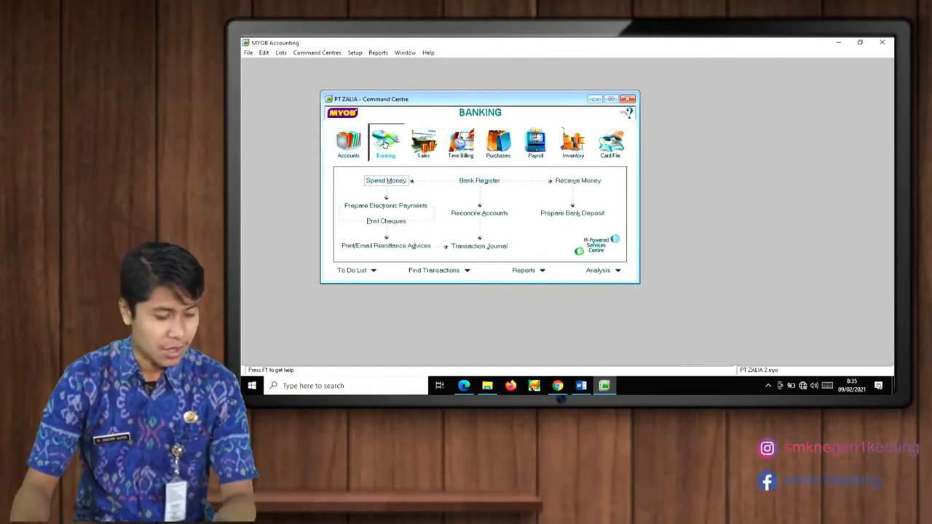
{"action": "left_click", "coordinate": [386, 180]}
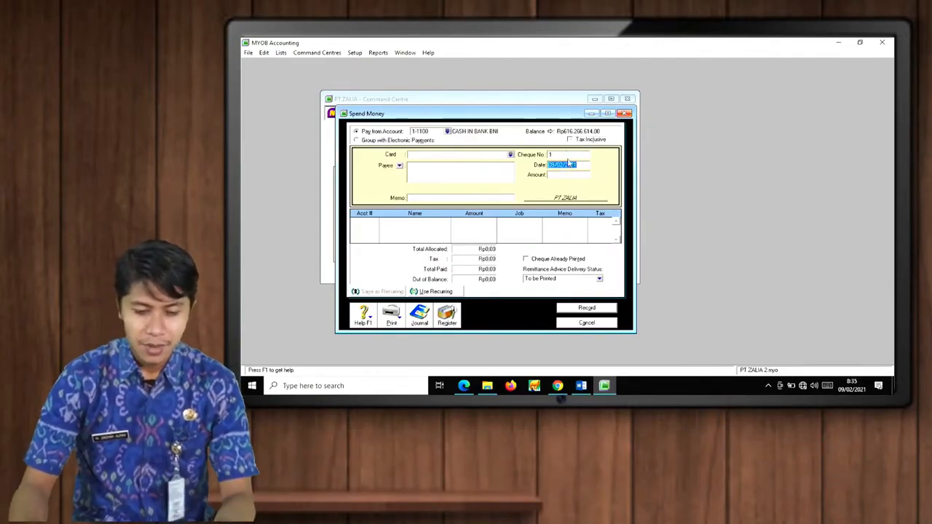
Step: Set the payment's cheque number to BKK12-01, its date to 01/12/2016 and its amount to Rp36.980.000
{"action": "left_click", "coordinate": [583, 154]}
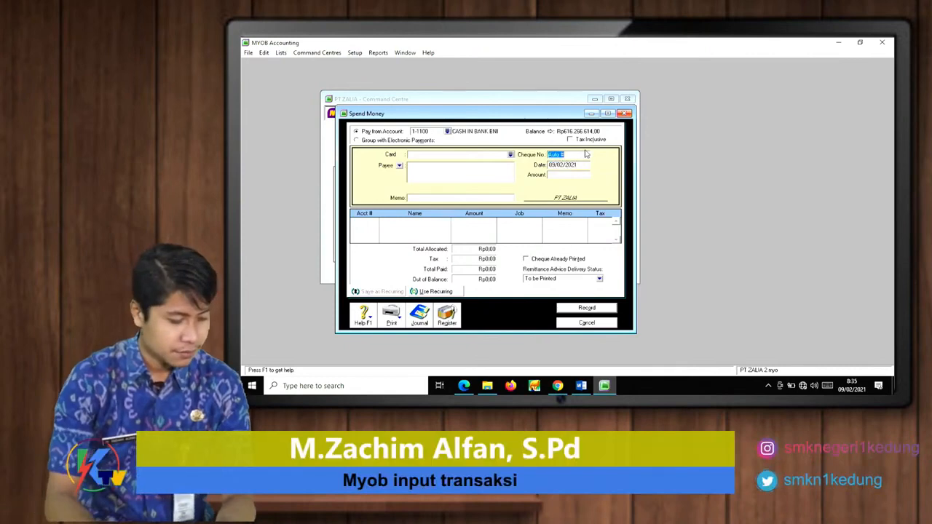
{"action": "type", "text": "BKK12-01"}
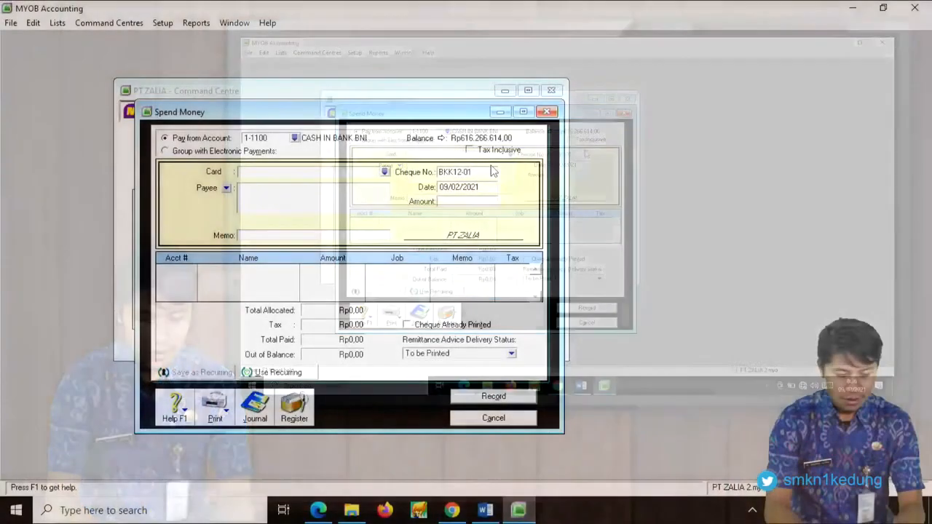
{"action": "key", "text": "Tab"}
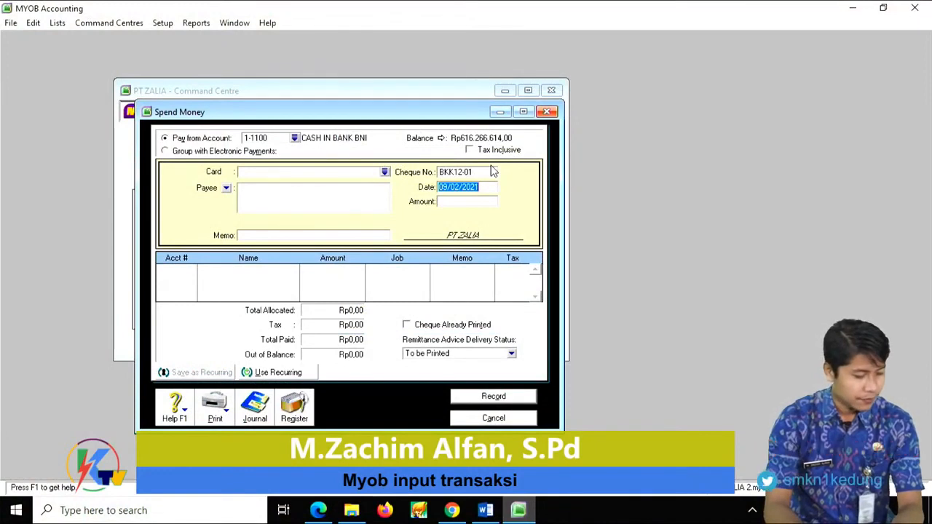
{"action": "type", "text": "1.12.16"}
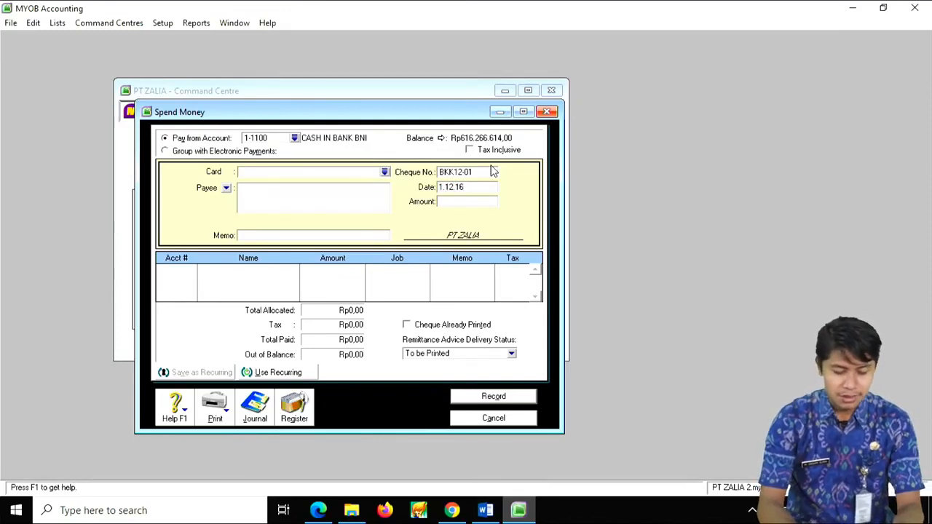
{"action": "key", "text": "Tab"}
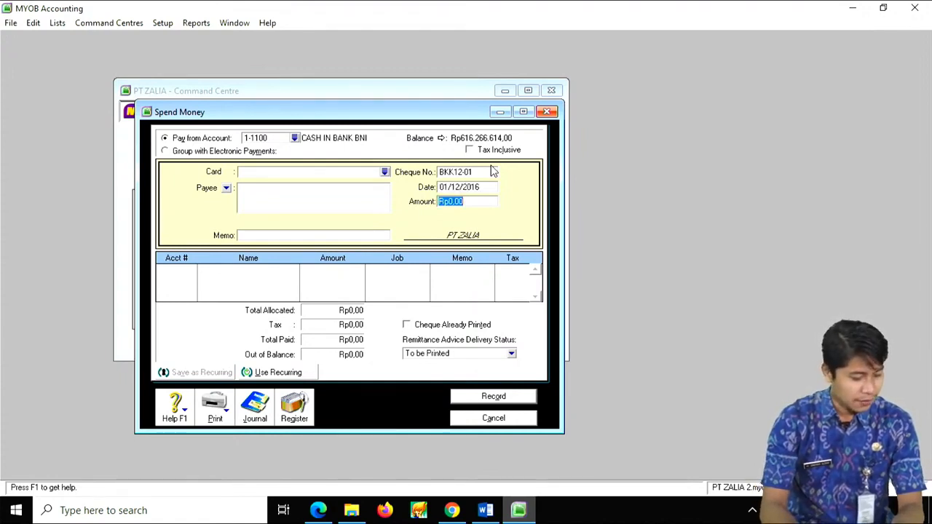
{"action": "type", "text": "3"}
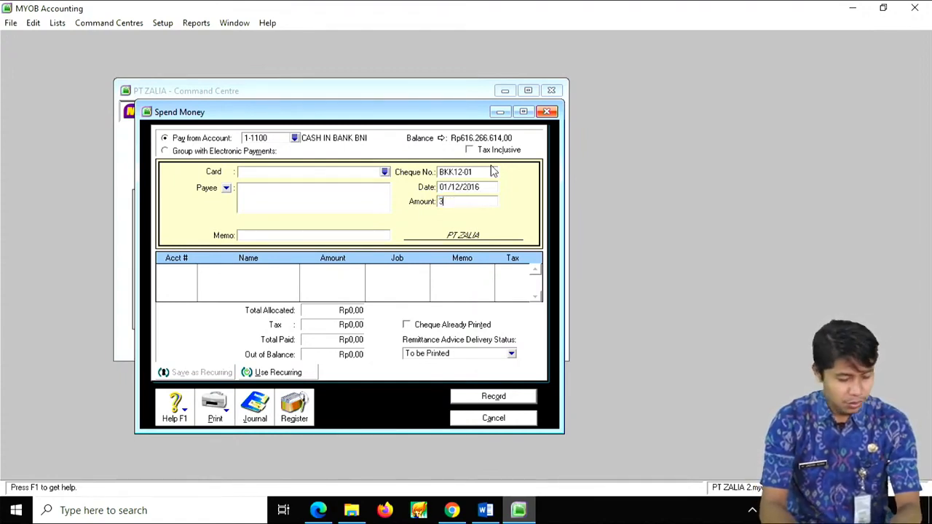
{"action": "type", "text": "8980"}
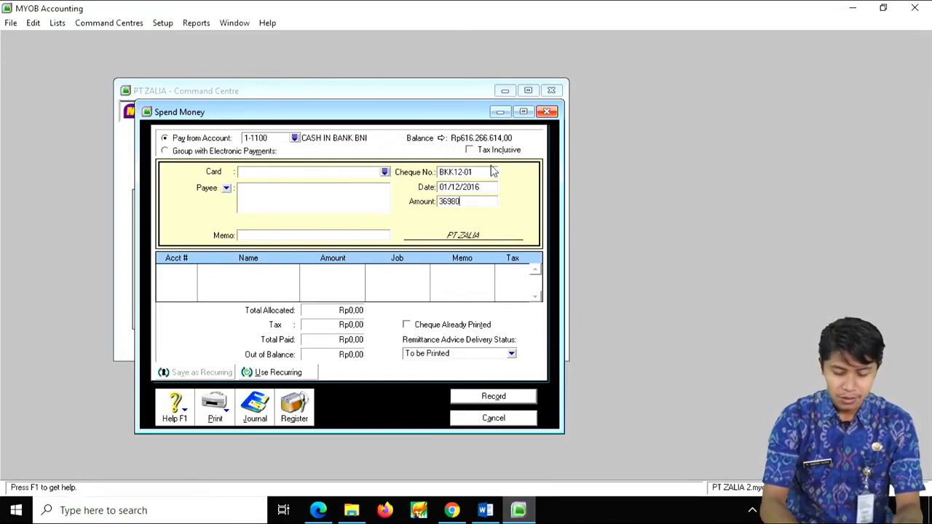
{"action": "type", "text": "000"}
{"action": "key", "text": "Tab"}
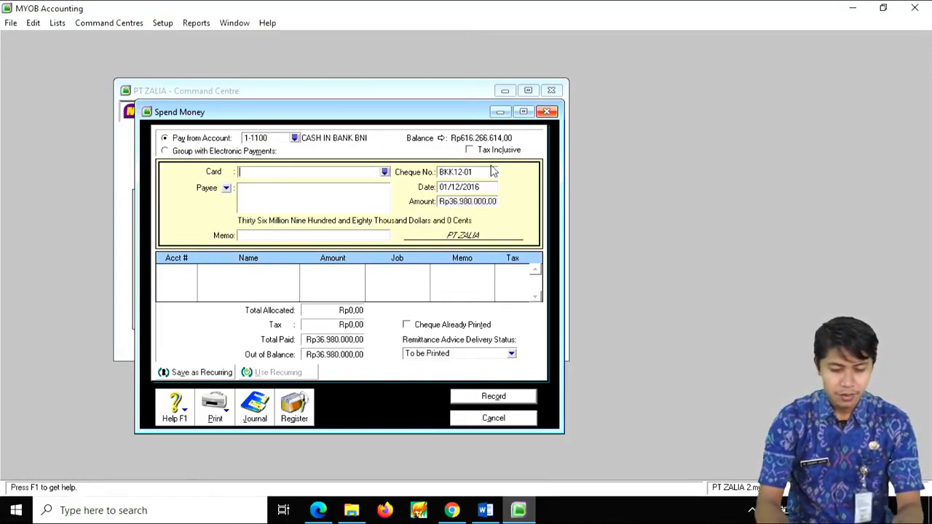
Step: Enter the memo "PEMBAYARAN GAJI BULAN NOVEMBER" for the payment, leaving the card empty
{"action": "key", "text": "Tab"}
{"action": "type", "text": "PEMBAYARAN"}
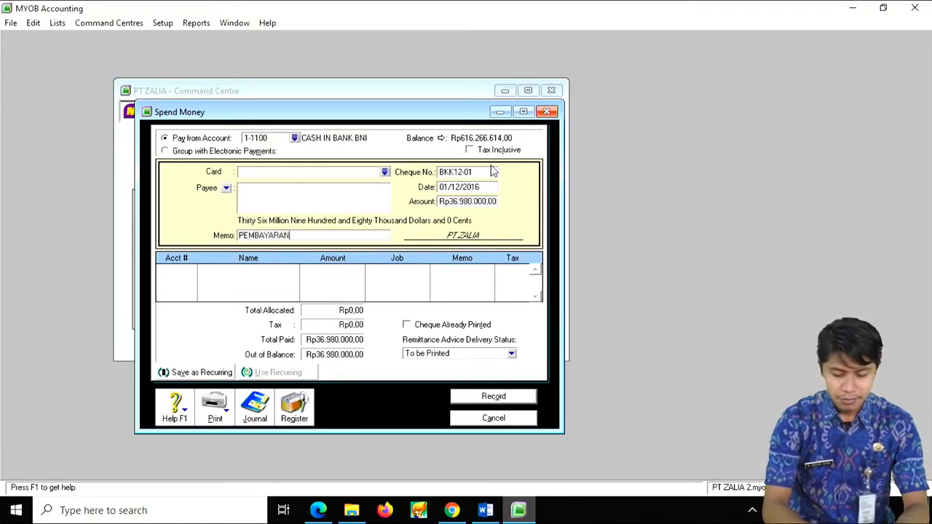
{"action": "type", "text": " GAJI BULAN NOV"}
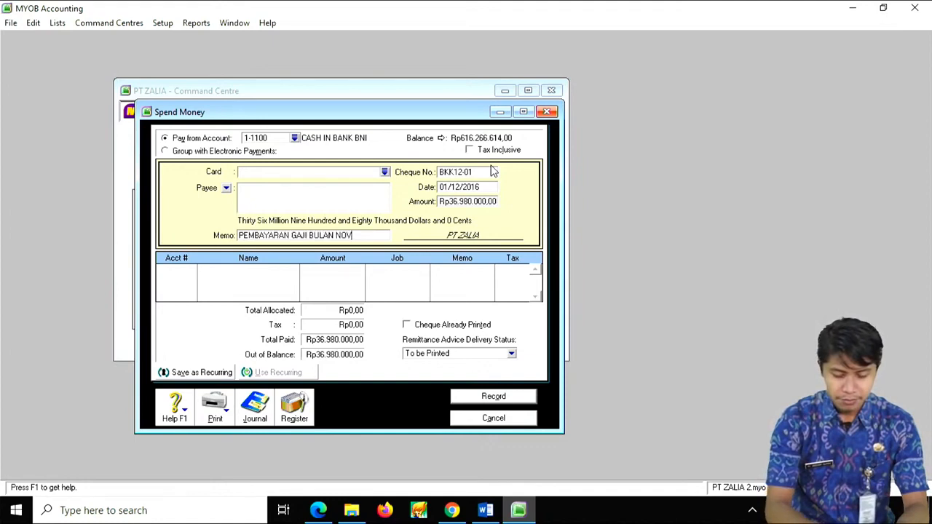
{"action": "type", "text": "EMBER"}
Step: Allocate the payment to account 2-1200 ACCRUED EXPENSE
{"action": "key", "text": "Tab"}
{"action": "type", "text": "6"}
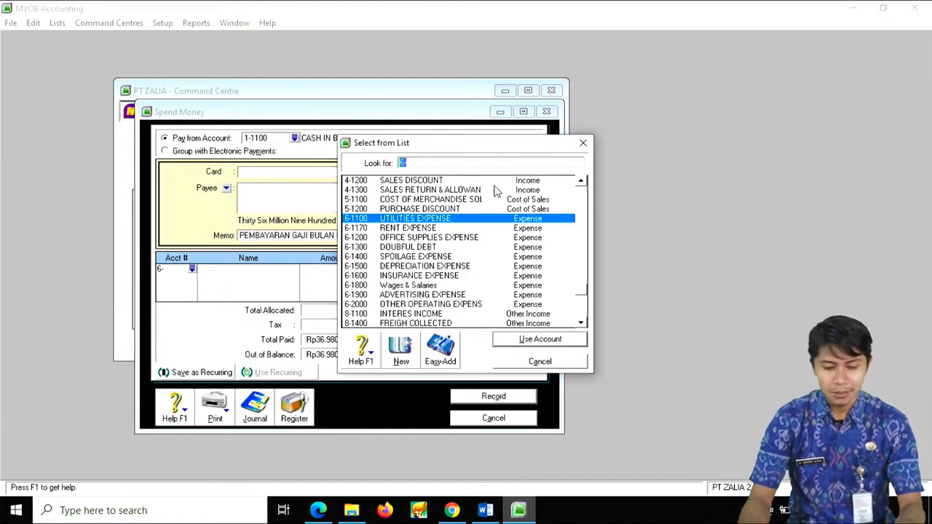
{"action": "type", "text": "2"}
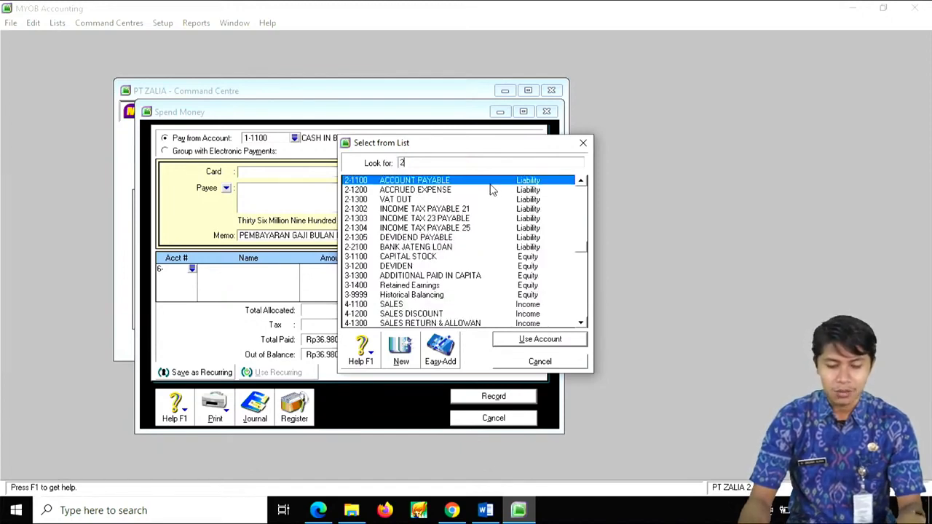
{"action": "double_click", "coordinate": [452, 190]}
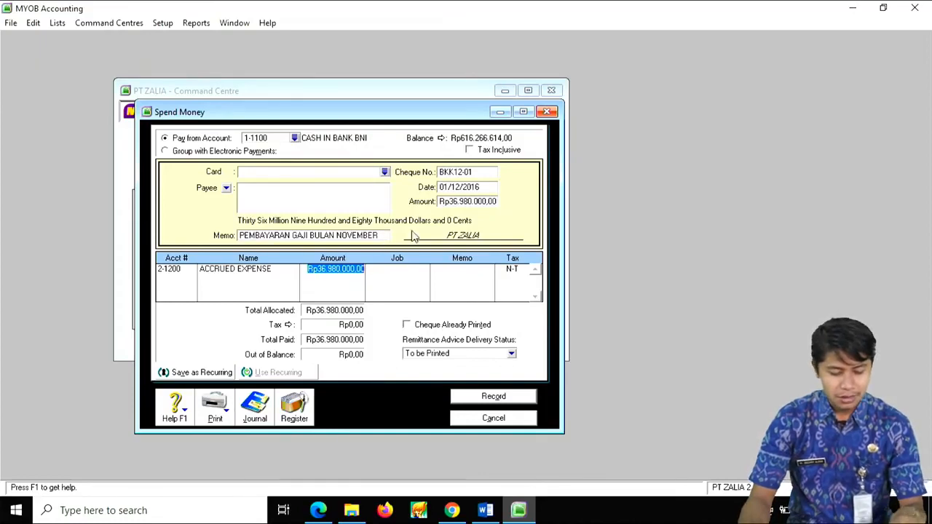
Step: Check the debit and credit lines in the transaction recap, and record the Spend Money payment
{"action": "key", "text": "ctrl+r"}
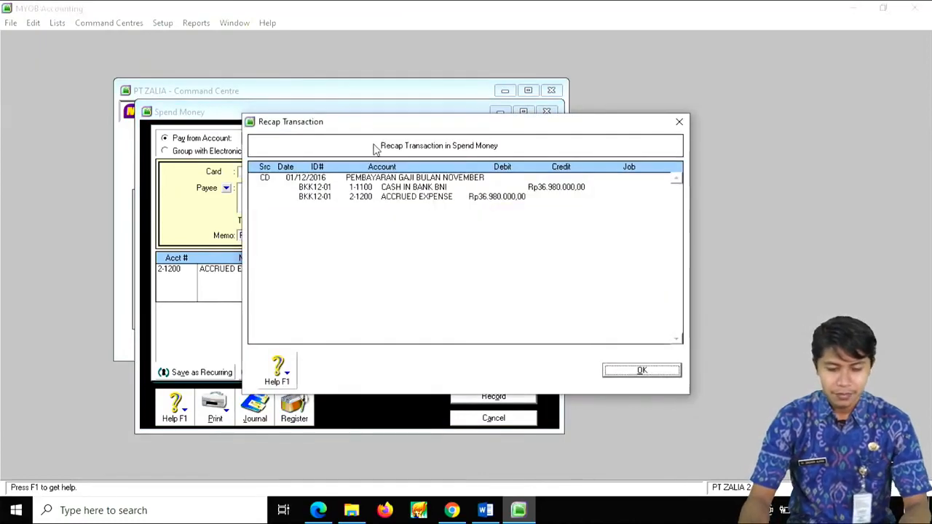
{"action": "left_click_drag", "start_coordinate": [383, 129], "coordinate": [610, 139]}
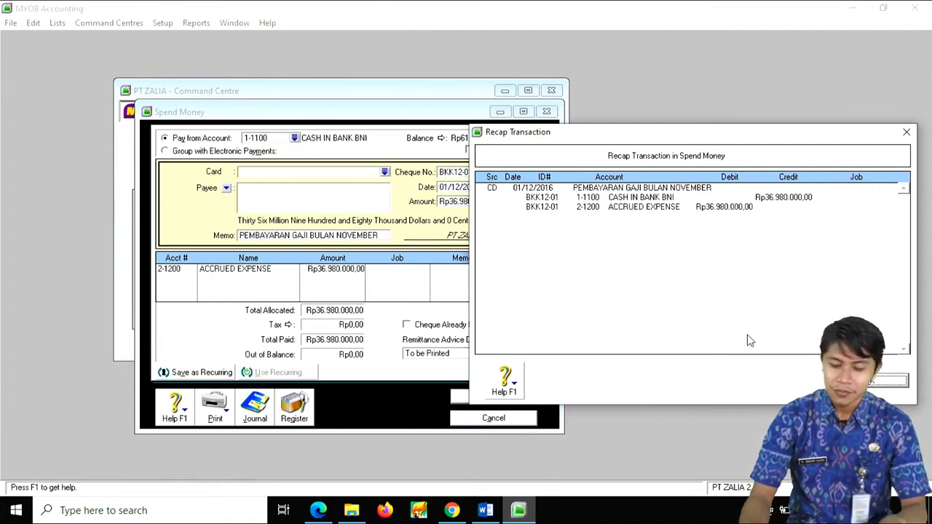
{"action": "left_click", "coordinate": [885, 380]}
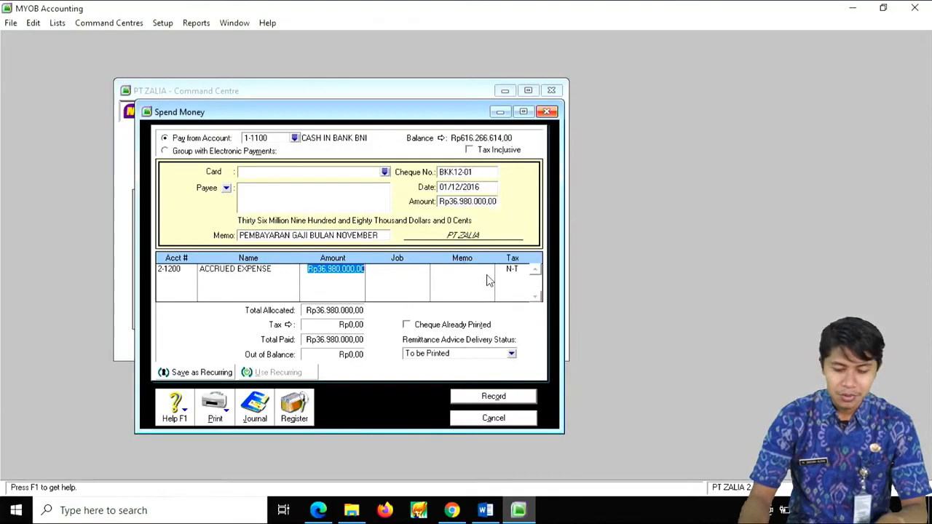
{"action": "left_click", "coordinate": [485, 395]}
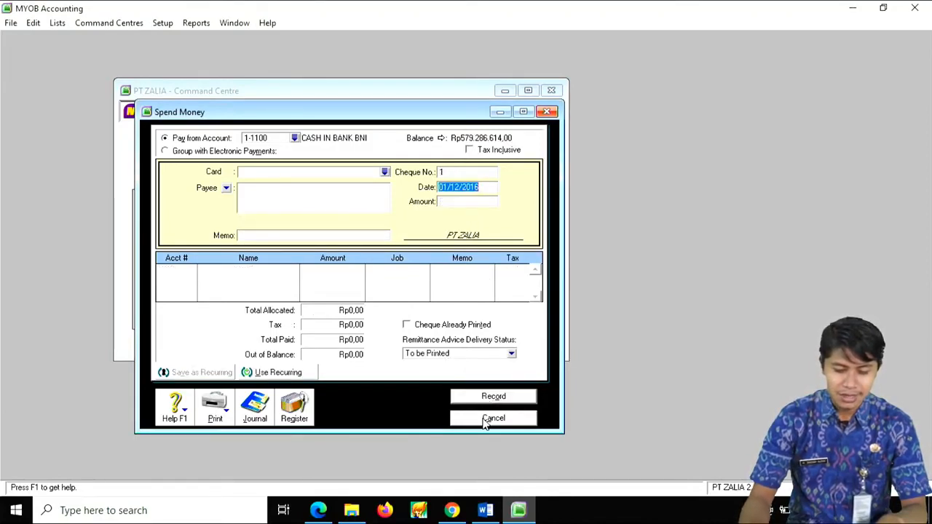
Step: Close the Spend Money form, switch to the Word source document and read petty cash voucher VKK-12-01 in DOKUMEN-2
{"action": "left_click", "coordinate": [488, 418]}
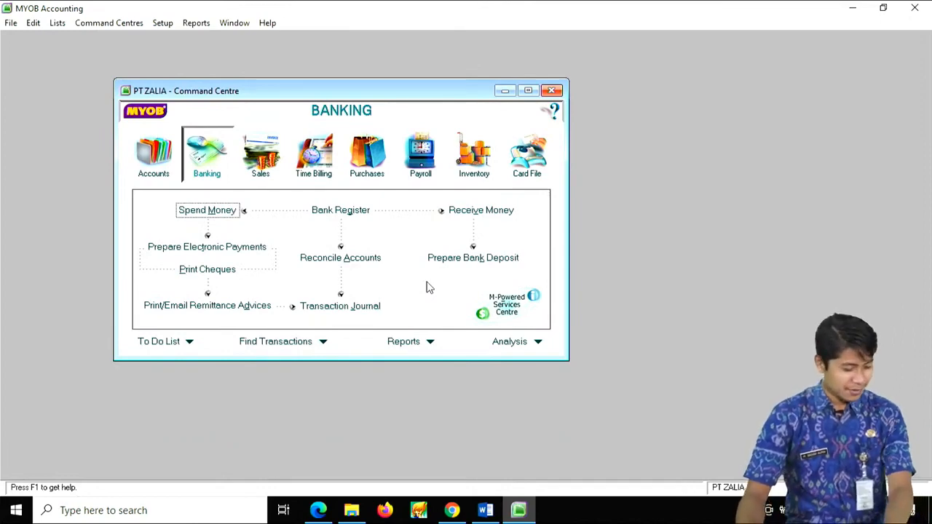
{"action": "left_click", "coordinate": [485, 511]}
{"action": "scroll", "coordinate": [575, 319], "scroll_direction": "down", "scroll_amount": 3}
{"action": "scroll", "coordinate": [574, 318], "scroll_direction": "down", "scroll_amount": 9}
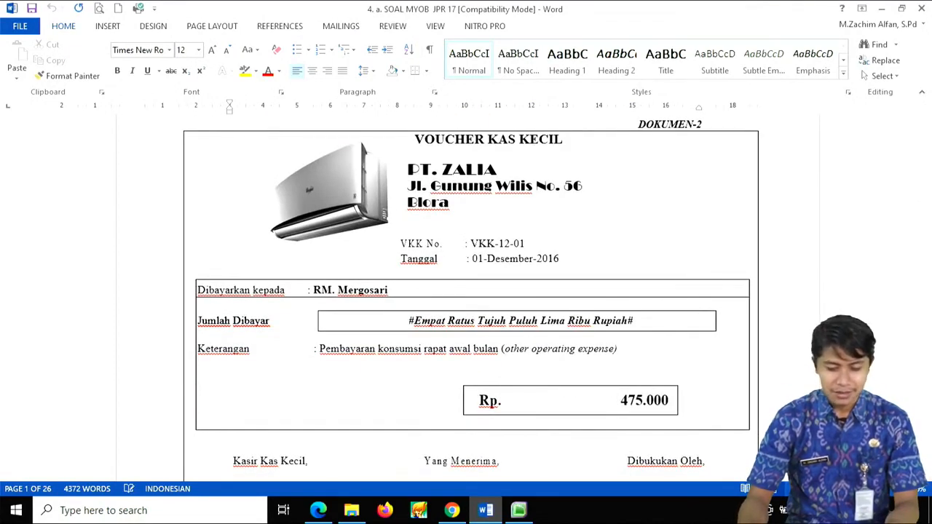
{"action": "scroll", "coordinate": [536, 358], "scroll_direction": "down", "scroll_amount": 1}
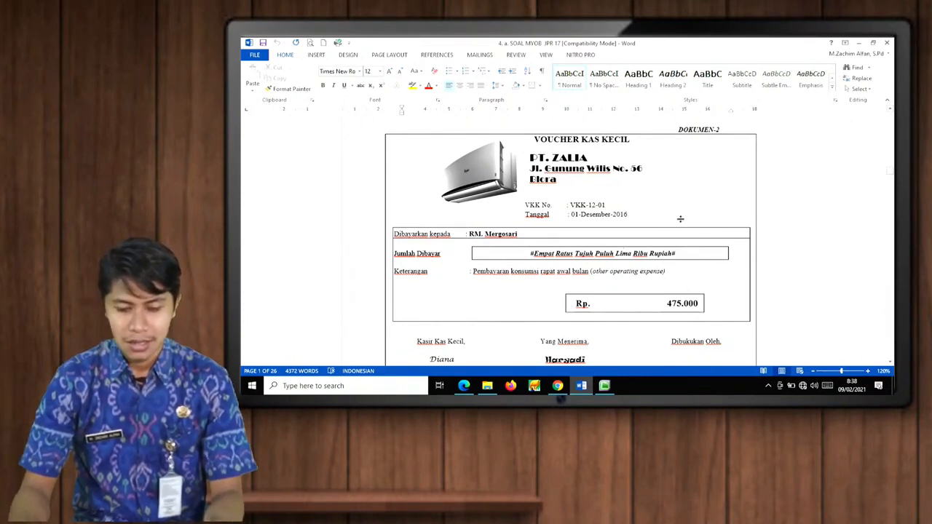
Step: Review the Kas dan Bank policy in the Word document, highlighting the phrase about the Imprest Fund System
{"action": "scroll", "coordinate": [680, 219], "scroll_direction": "up", "scroll_amount": 20}
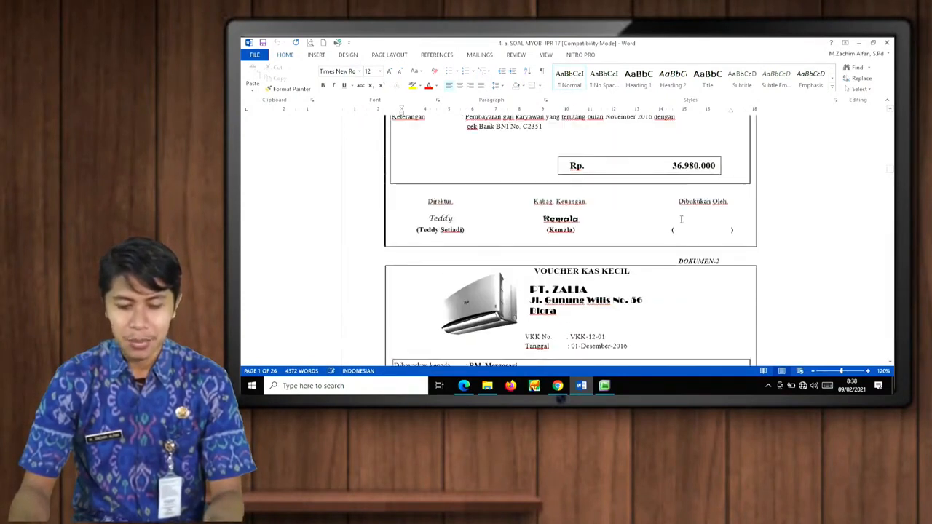
{"action": "scroll", "coordinate": [681, 218], "scroll_direction": "up", "scroll_amount": 20}
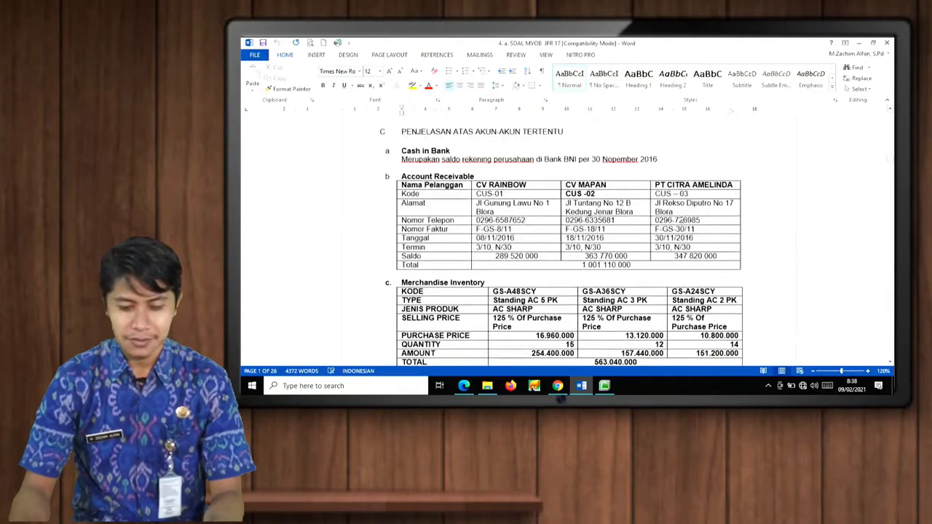
{"action": "scroll", "coordinate": [682, 219], "scroll_direction": "up", "scroll_amount": 5}
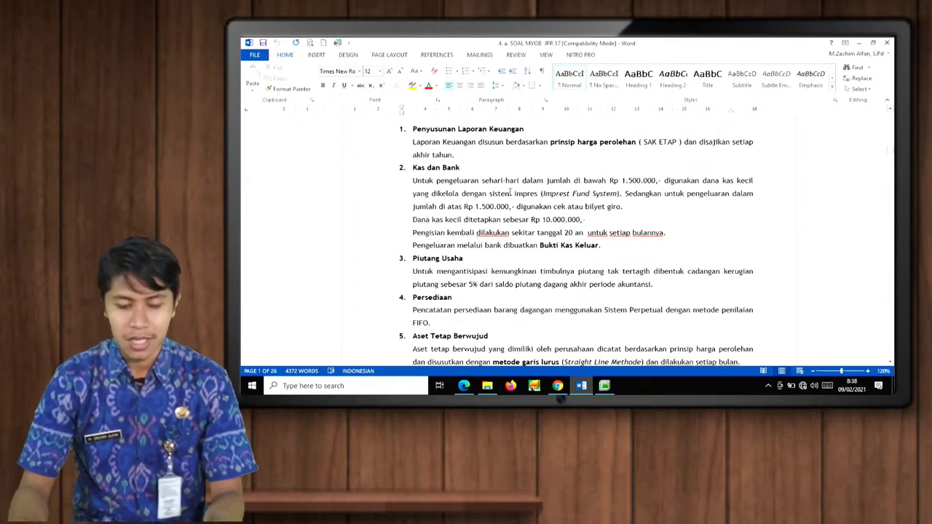
{"action": "left_click_drag", "start_coordinate": [492, 193], "coordinate": [624, 193]}
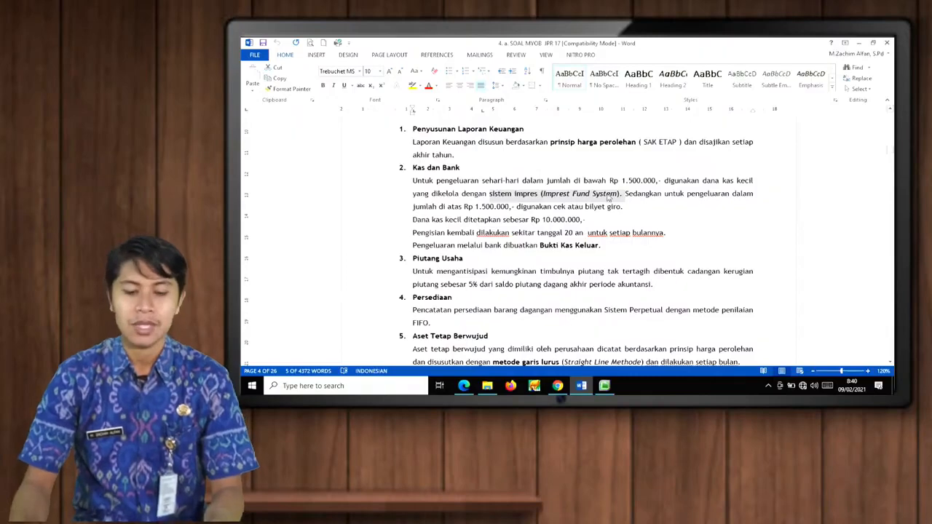
Step: Read sales invoice F-GS-02/12 to CV. RAINBOW in DOKUMEN-3, including its terms, items, quantities and unit prices
{"action": "scroll", "coordinate": [648, 246], "scroll_direction": "down", "scroll_amount": 15}
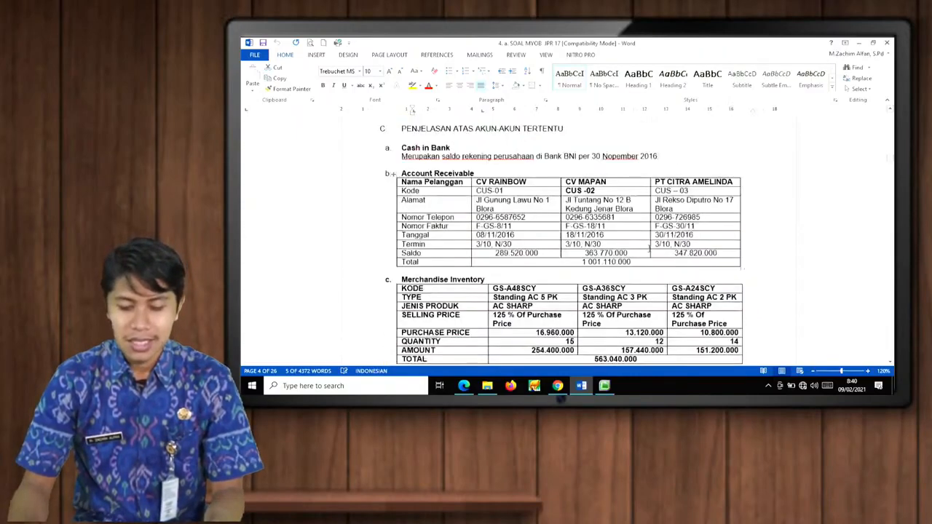
{"action": "scroll", "coordinate": [648, 250], "scroll_direction": "down", "scroll_amount": 15}
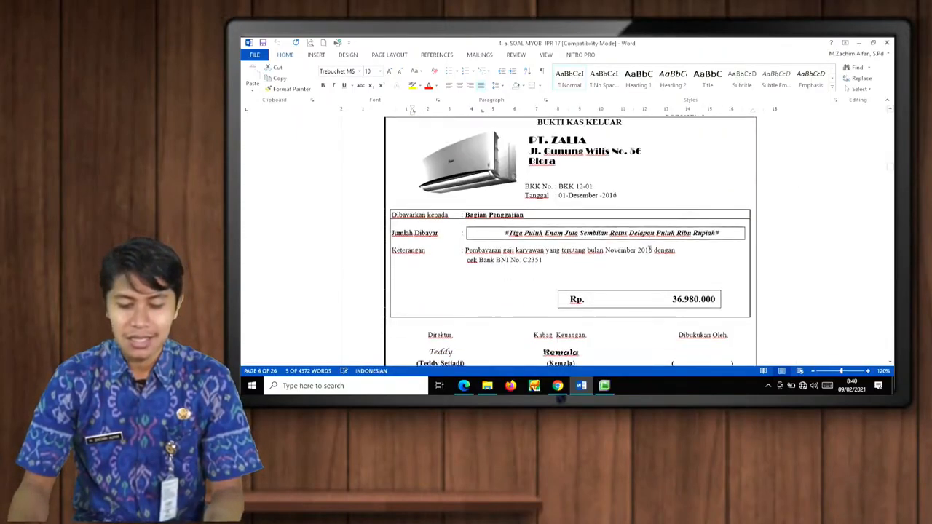
{"action": "scroll", "coordinate": [649, 251], "scroll_direction": "down", "scroll_amount": 5}
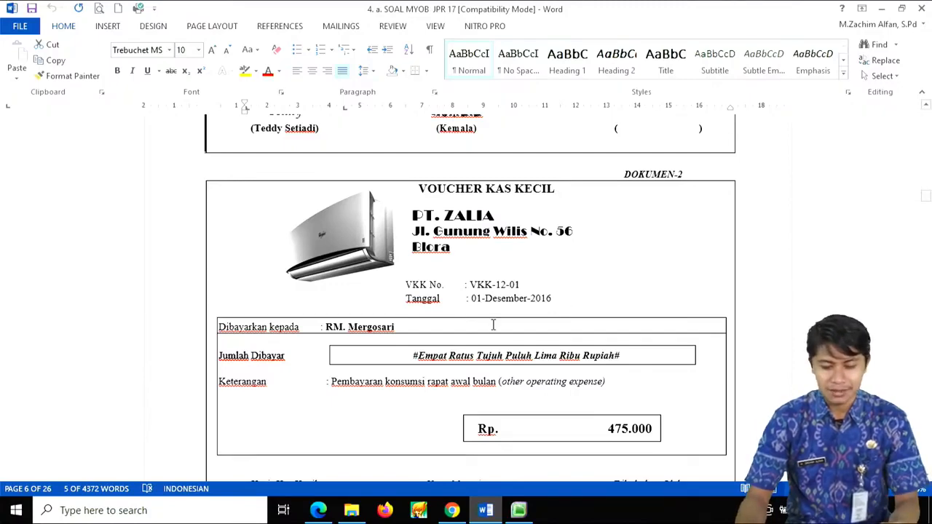
{"action": "scroll", "coordinate": [493, 323], "scroll_direction": "down", "scroll_amount": 5}
{"action": "scroll", "coordinate": [493, 326], "scroll_direction": "down", "scroll_amount": 12}
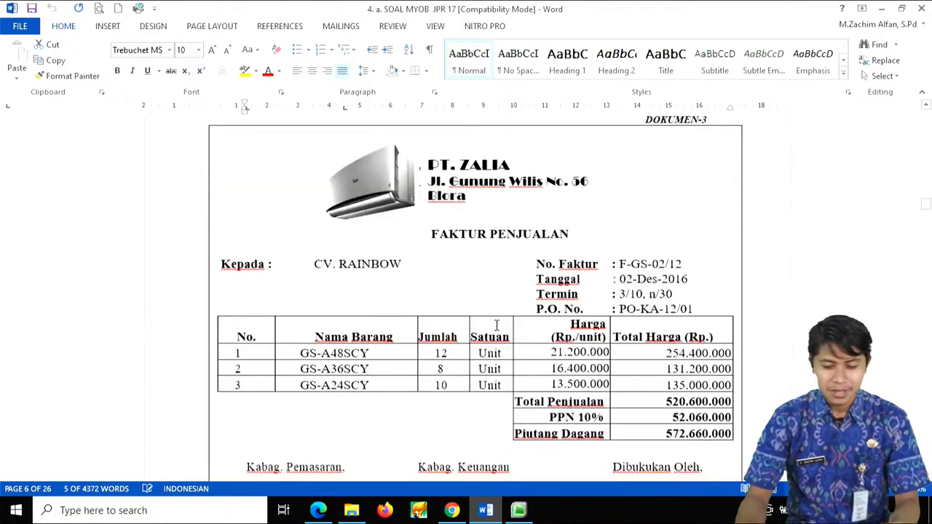
{"action": "scroll", "coordinate": [497, 326], "scroll_direction": "down", "scroll_amount": 1}
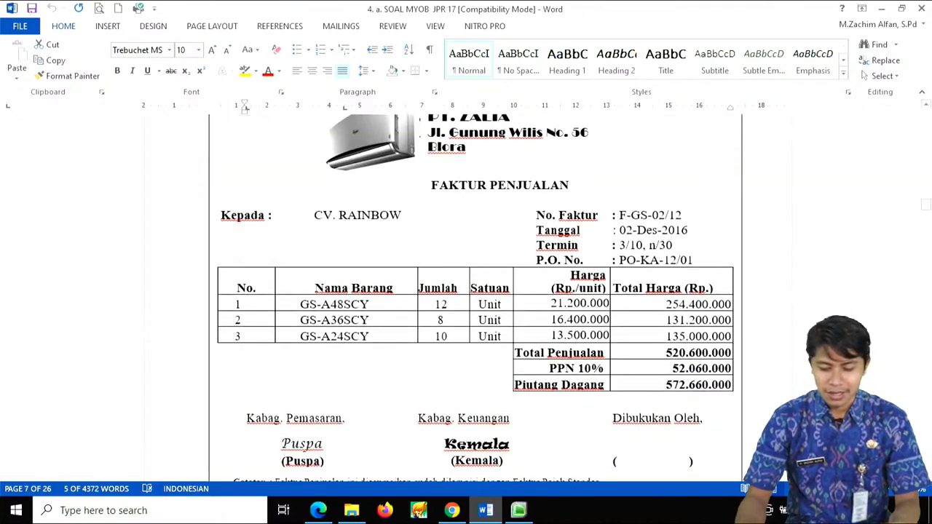
{"action": "scroll", "coordinate": [275, 375], "scroll_direction": "down", "scroll_amount": 1}
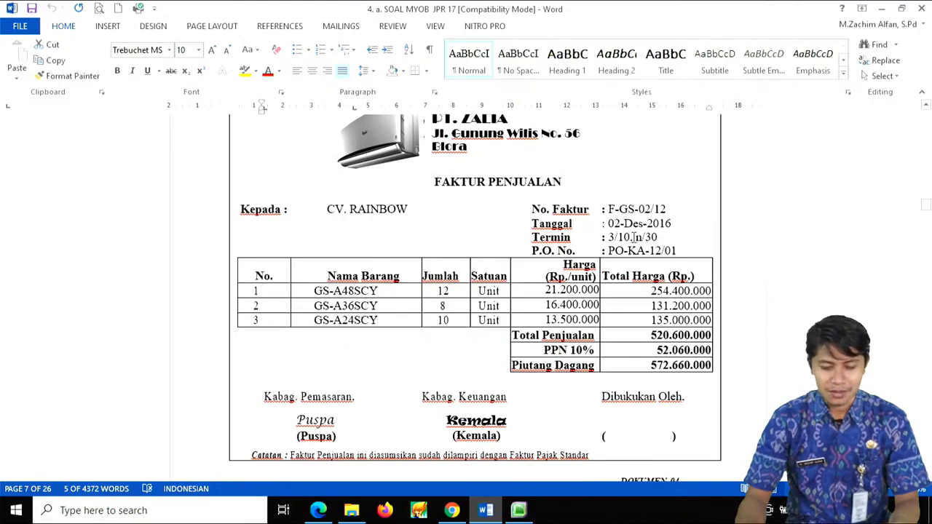
{"action": "scroll", "coordinate": [634, 238], "scroll_direction": "up", "scroll_amount": 1}
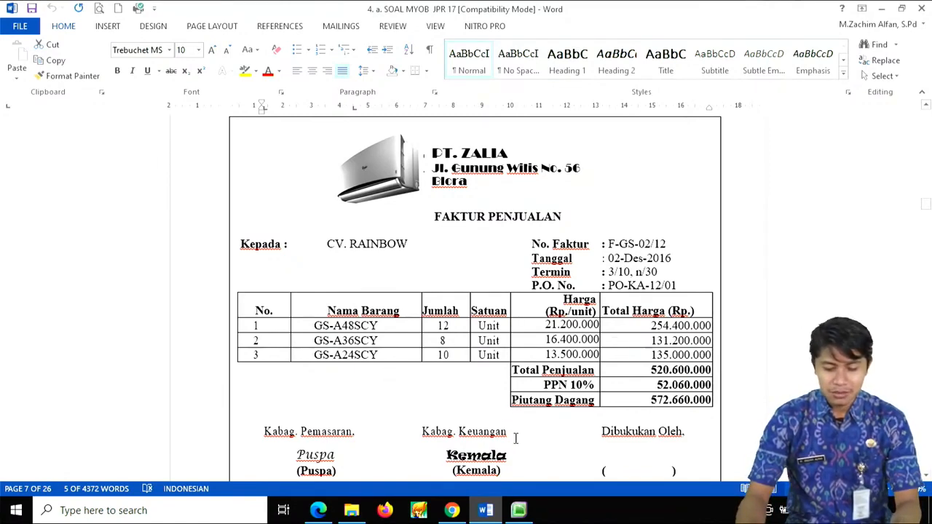
Step: Switch to MYOB and start a new sales invoice in the Item layout with Tax Inclusive turned off
{"action": "left_click", "coordinate": [519, 510]}
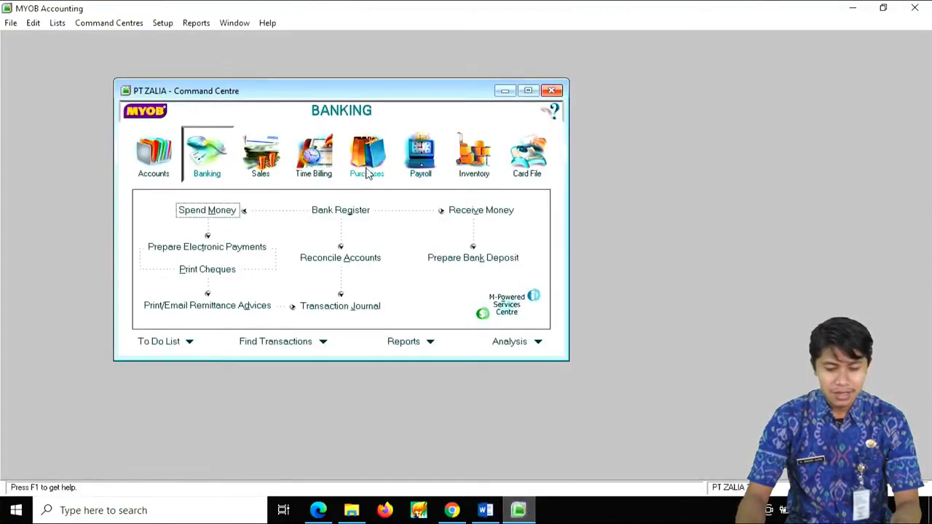
{"action": "left_click", "coordinate": [261, 163]}
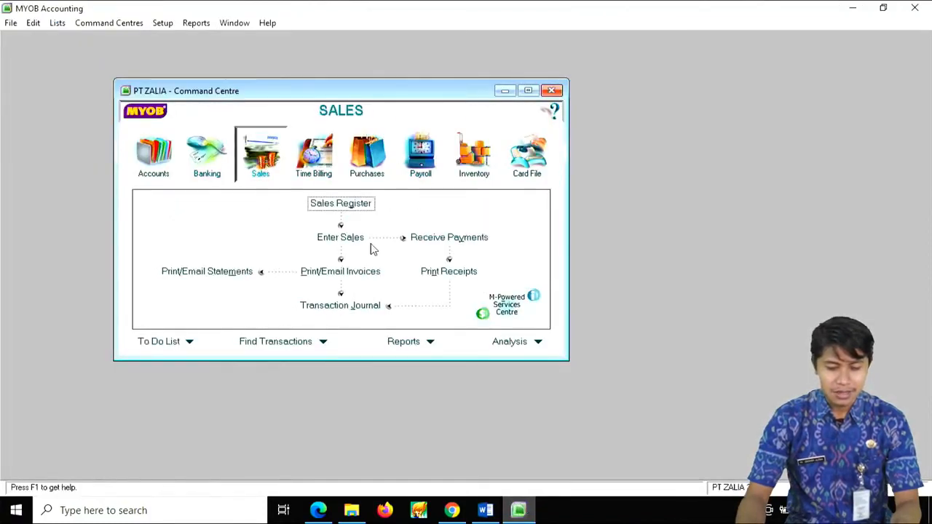
{"action": "left_click", "coordinate": [334, 240]}
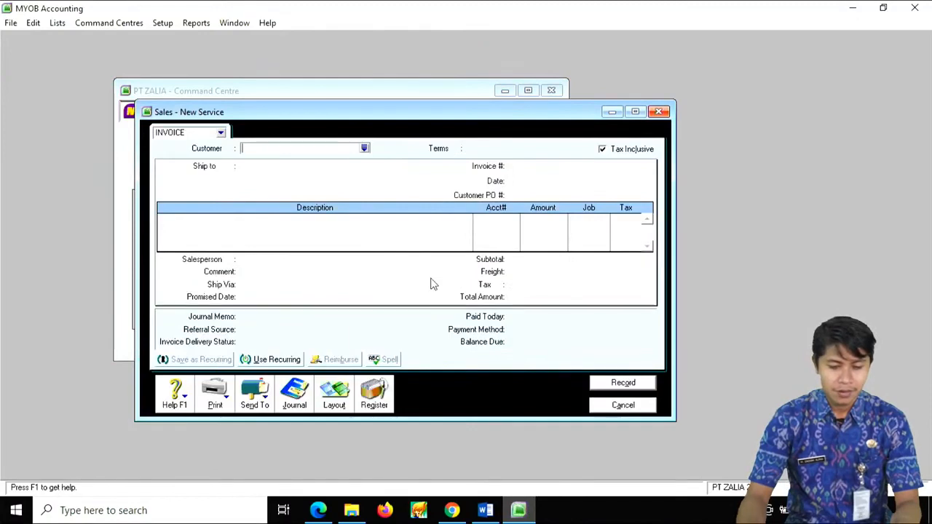
{"action": "left_click", "coordinate": [337, 392]}
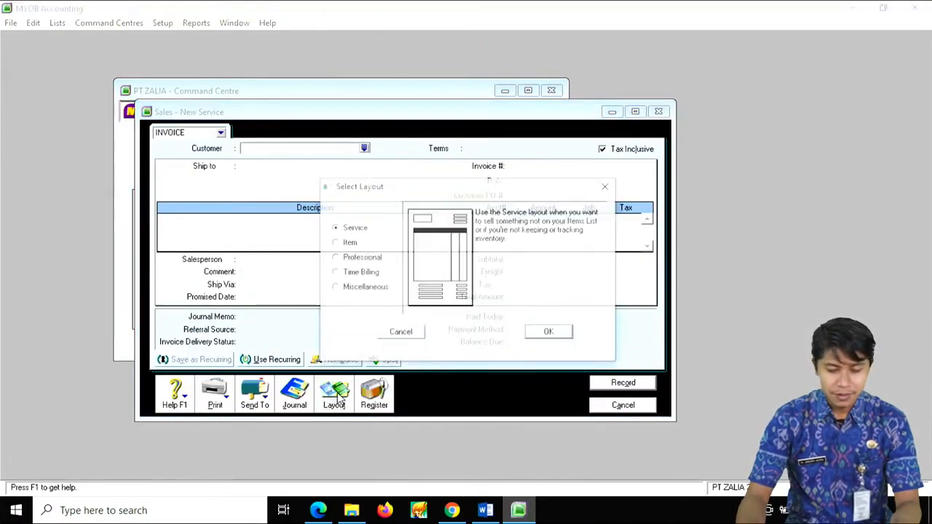
{"action": "left_click", "coordinate": [348, 245]}
{"action": "left_click", "coordinate": [545, 333]}
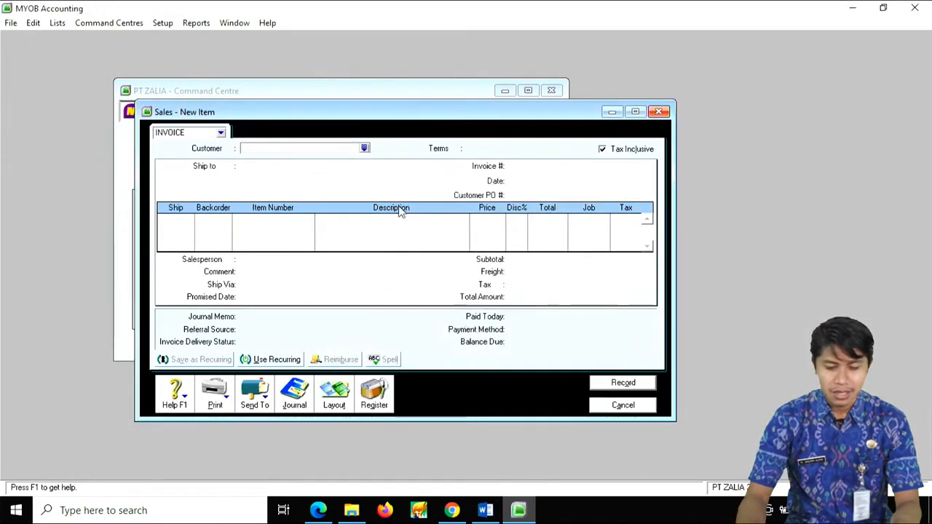
{"action": "left_click", "coordinate": [602, 149]}
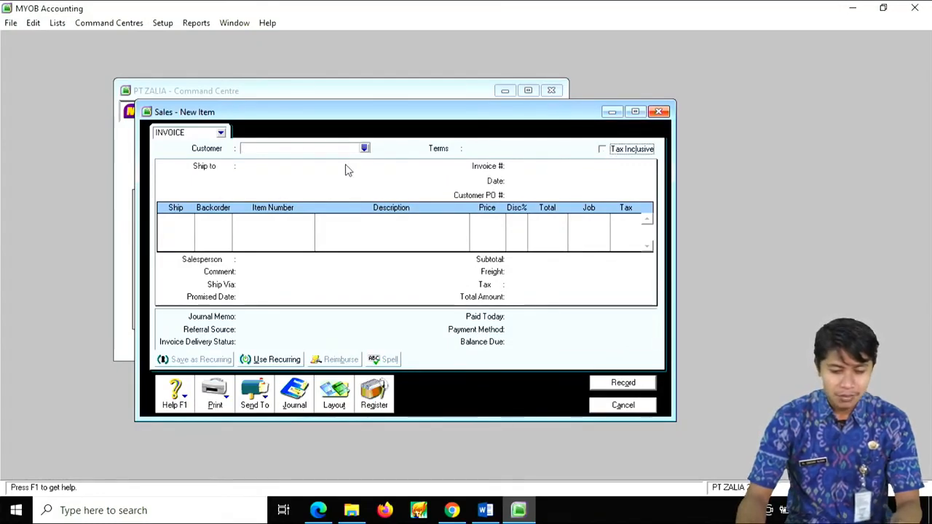
Step: Choose CV RAINBOW as the invoice's customer and set the invoice number to FGS02/12
{"action": "left_click", "coordinate": [365, 148]}
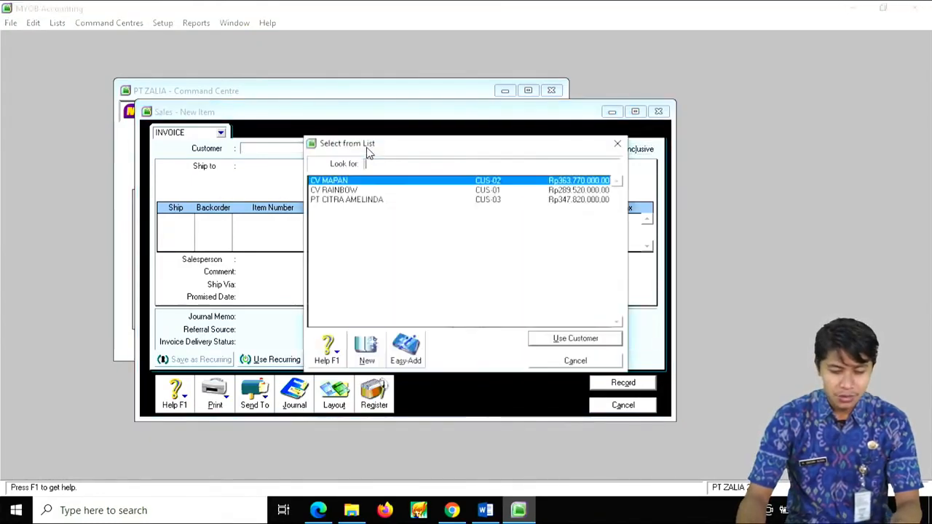
{"action": "double_click", "coordinate": [366, 192]}
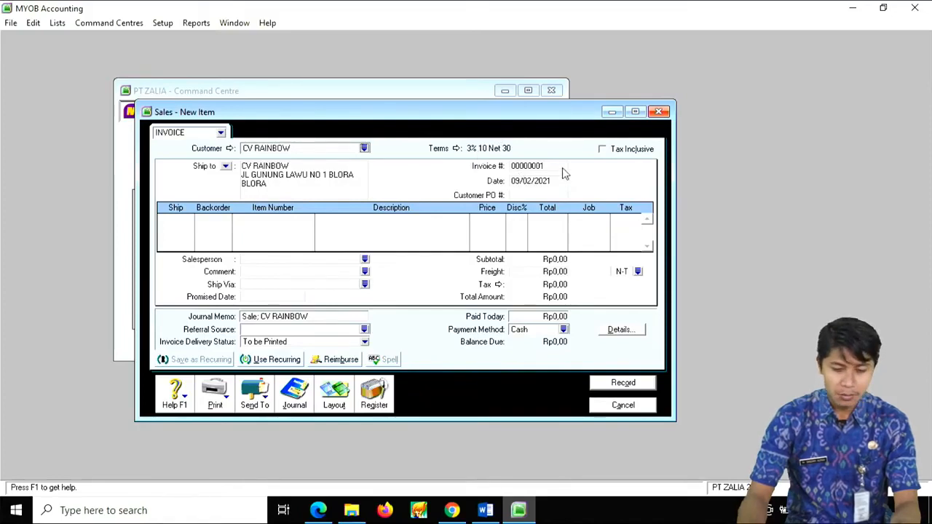
{"action": "left_click", "coordinate": [542, 167]}
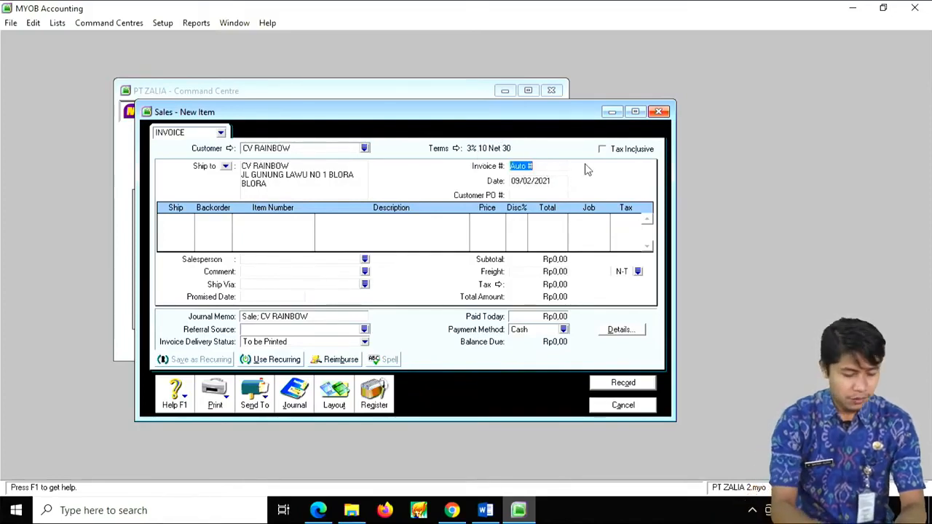
{"action": "type", "text": "FGS"}
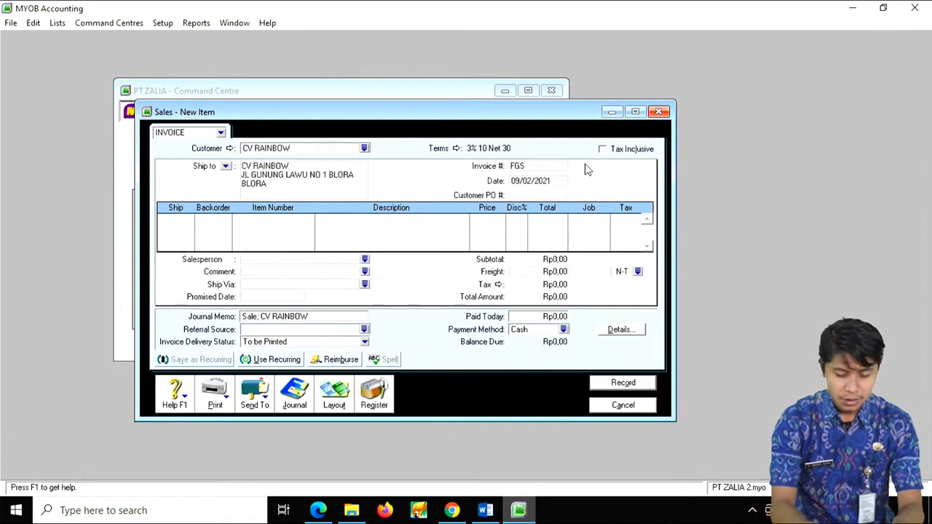
{"action": "type", "text": "02/12"}
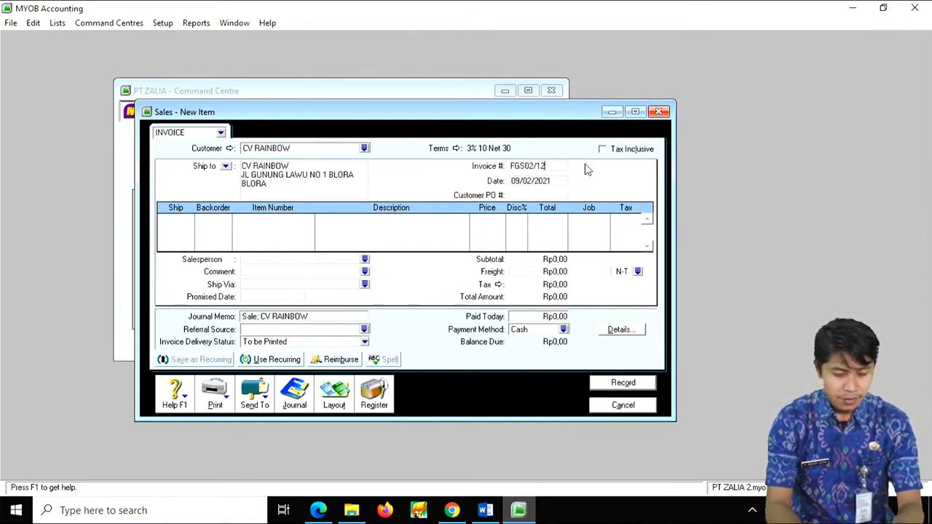
{"action": "key", "text": "Tab"}
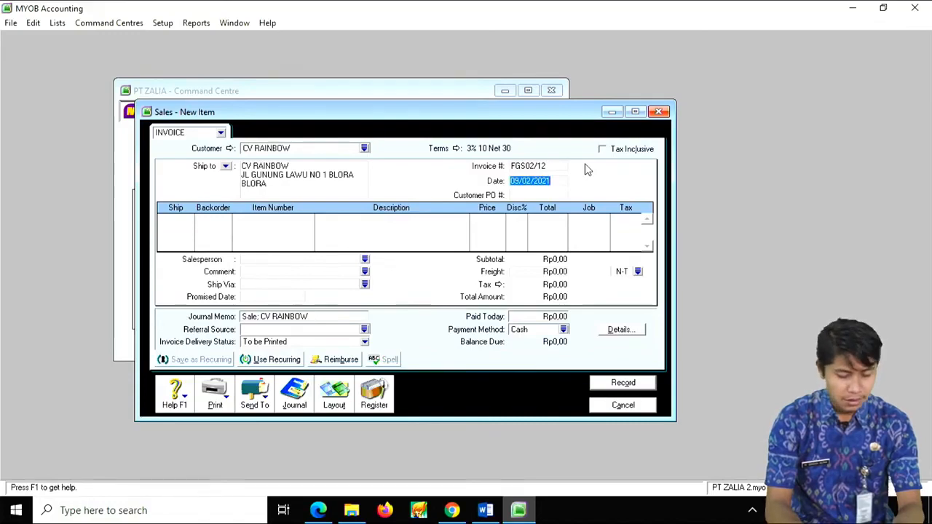
Step: Set the invoice date to 02/12/2016 and enter the customer's PO number from the source invoice
{"action": "type", "text": "2"}
{"action": "type", "text": "/12/201"}
{"action": "type", "text": "6"}
{"action": "key", "text": "Tab"}
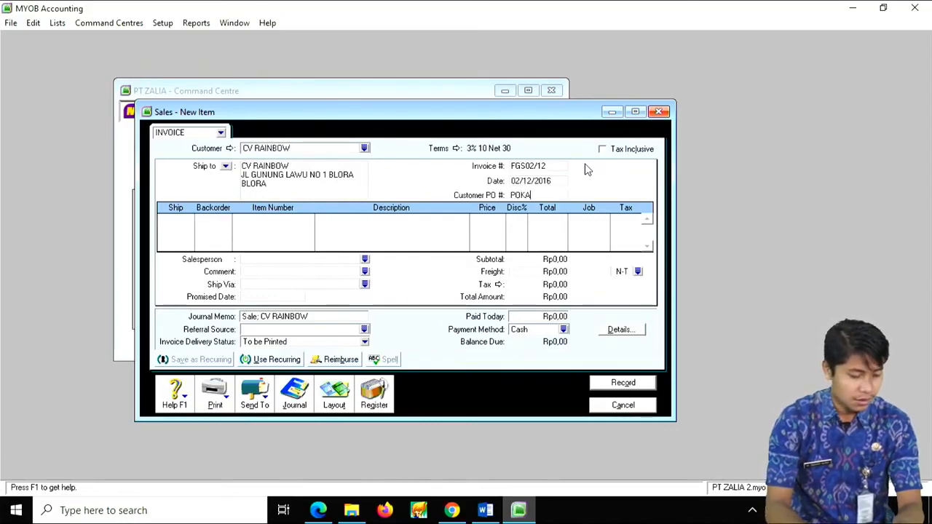
{"action": "type", "text": "POKA12/01"}
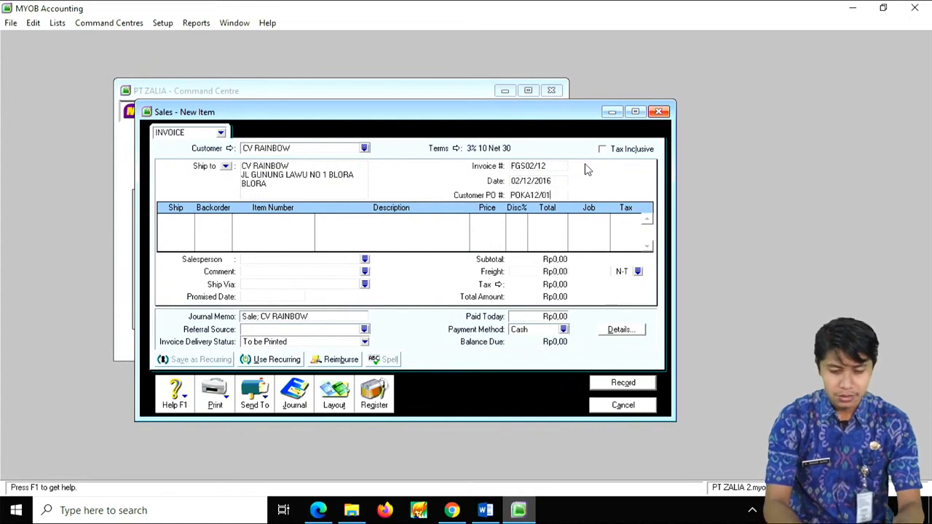
{"action": "key", "text": "Tab"}
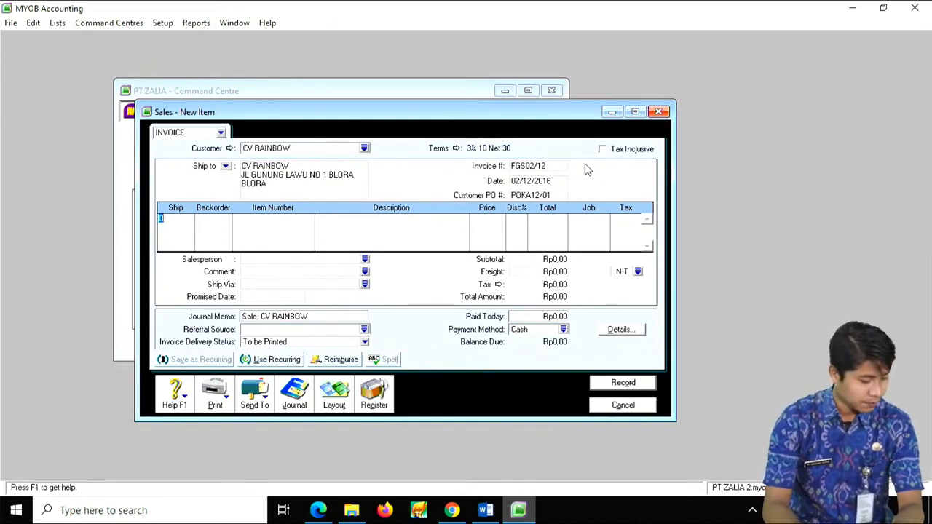
Step: Fill the first invoice line with 12 units of item GS-A48SCY at a price of Rp21.200.000 each
{"action": "type", "text": "12"}
{"action": "key", "text": "Tab"}
{"action": "key", "text": "Tab"}
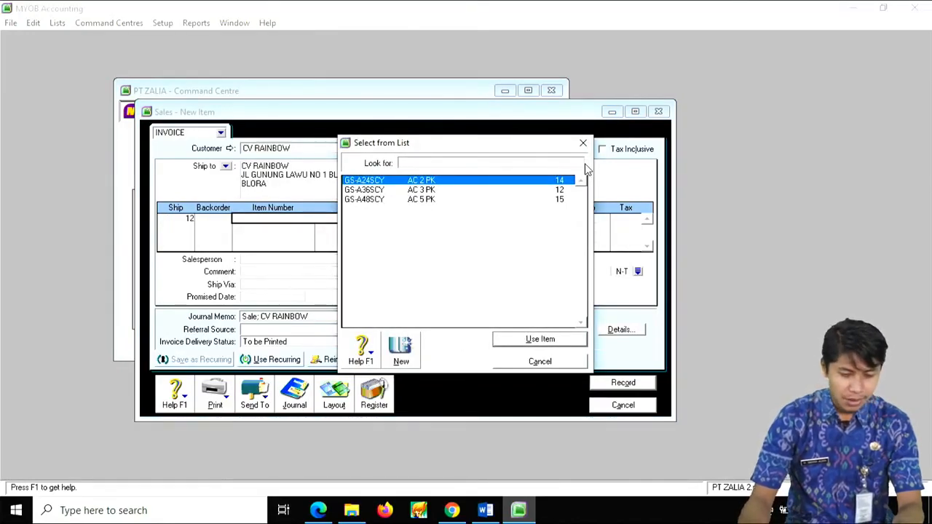
{"action": "double_click", "coordinate": [411, 200]}
{"action": "key", "text": "Tab"}
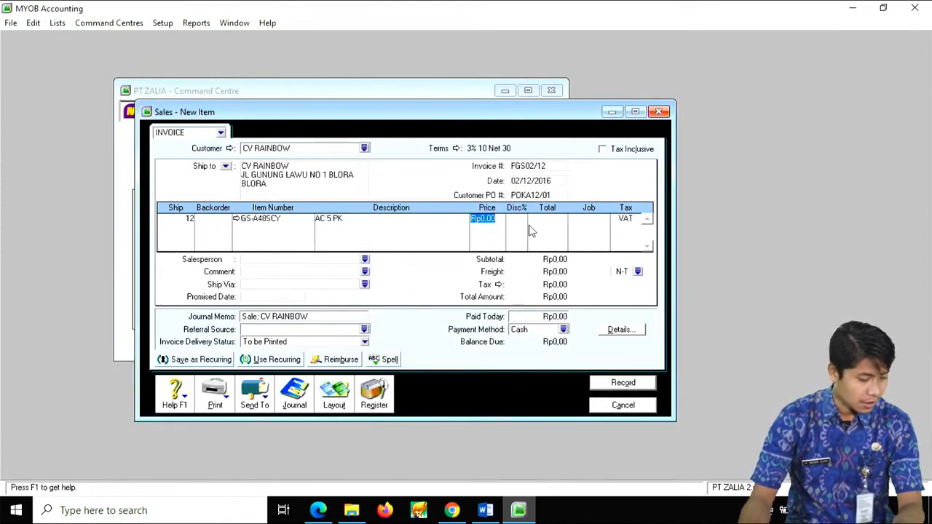
{"action": "type", "text": "21200000"}
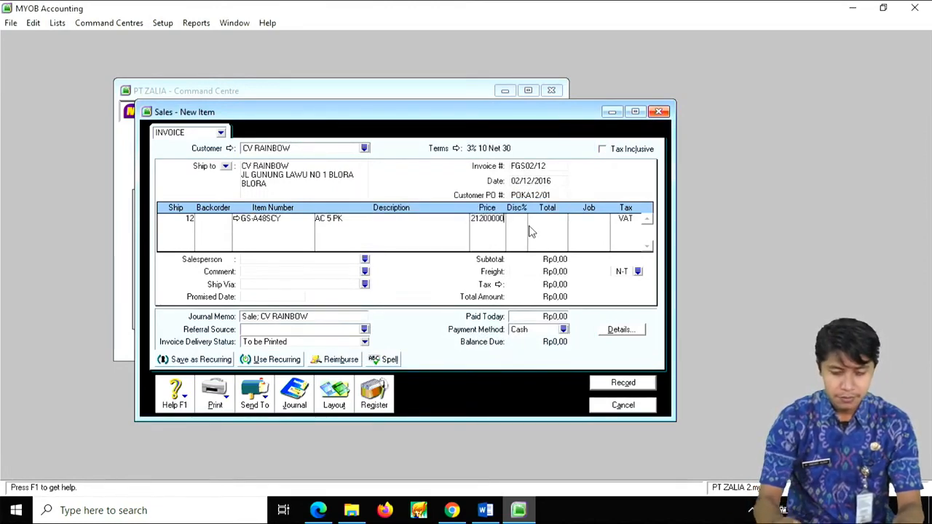
{"action": "key", "text": "Tab"}
{"action": "key", "text": "Tab"}
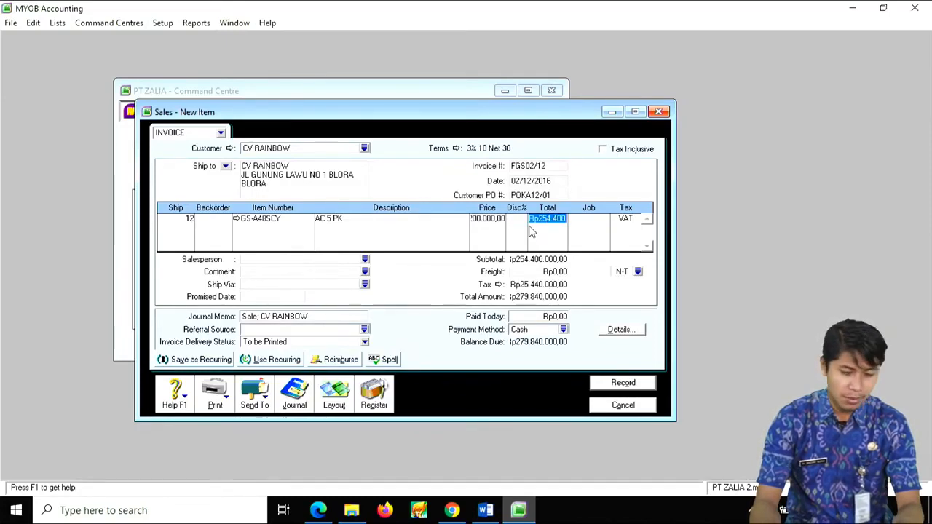
{"action": "key", "text": "Tab"}
{"action": "key", "text": "Tab"}
{"action": "key", "text": "Tab"}
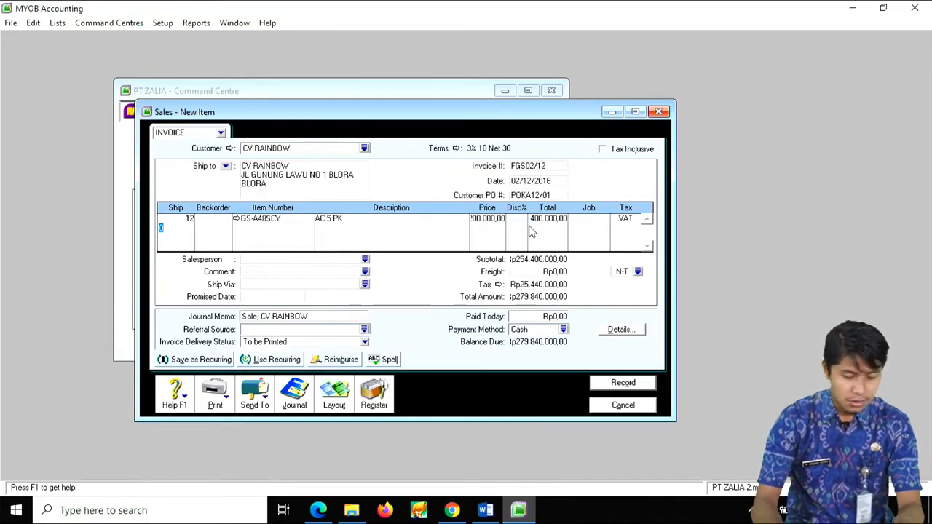
Step: Fill the second invoice line with 8 units of item GS-A36SCY at a price of Rp16.400.000 each
{"action": "type", "text": "8"}
{"action": "key", "text": "Tab"}
{"action": "key", "text": "Tab"}
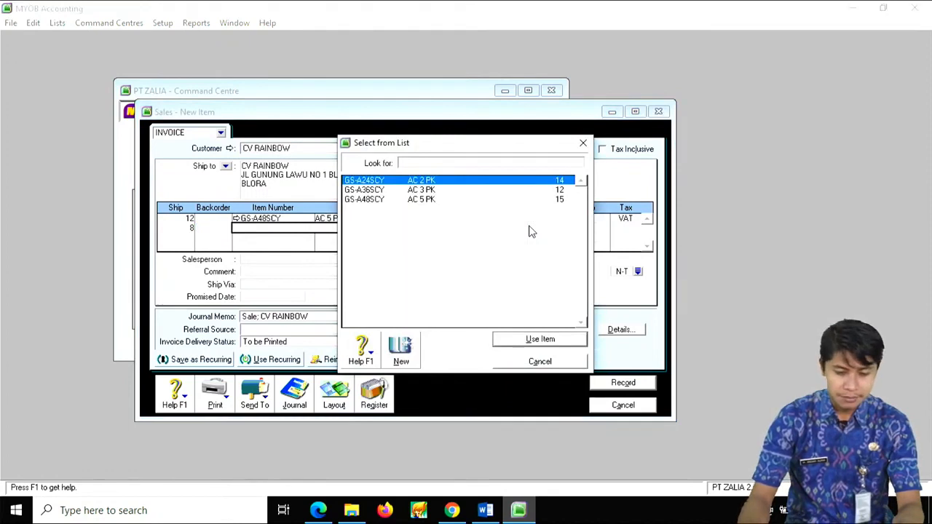
{"action": "type", "text": "3"}
{"action": "key", "text": "Return"}
{"action": "key", "text": "Tab"}
{"action": "type", "text": "16400"}
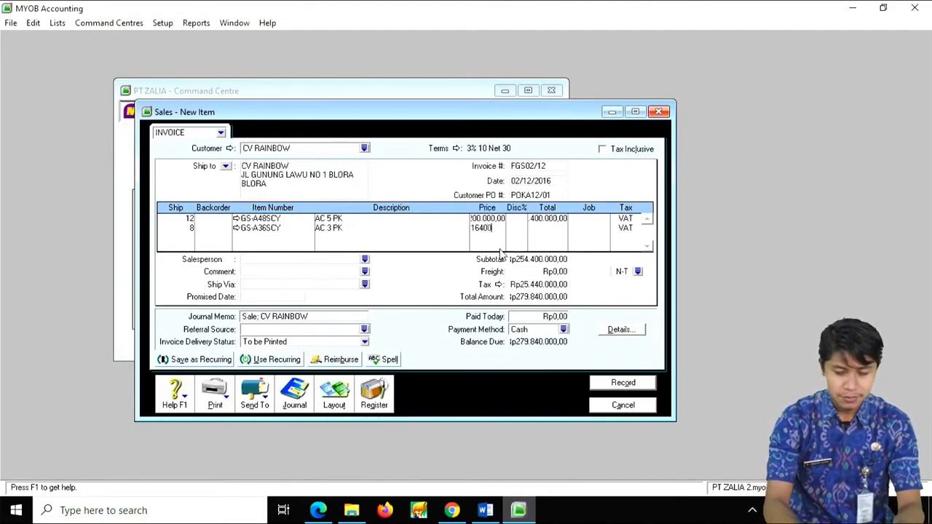
{"action": "type", "text": "000"}
{"action": "key", "text": "Tab"}
{"action": "key", "text": "Tab"}
{"action": "key", "text": "Tab"}
{"action": "key", "text": "Tab"}
{"action": "key", "text": "Tab"}
Step: Fill the third invoice line with 10 units of item GS-A24SCY at a price of Rp13.500.000 each
{"action": "type", "text": "10"}
{"action": "key", "text": "Tab"}
{"action": "key", "text": "Tab"}
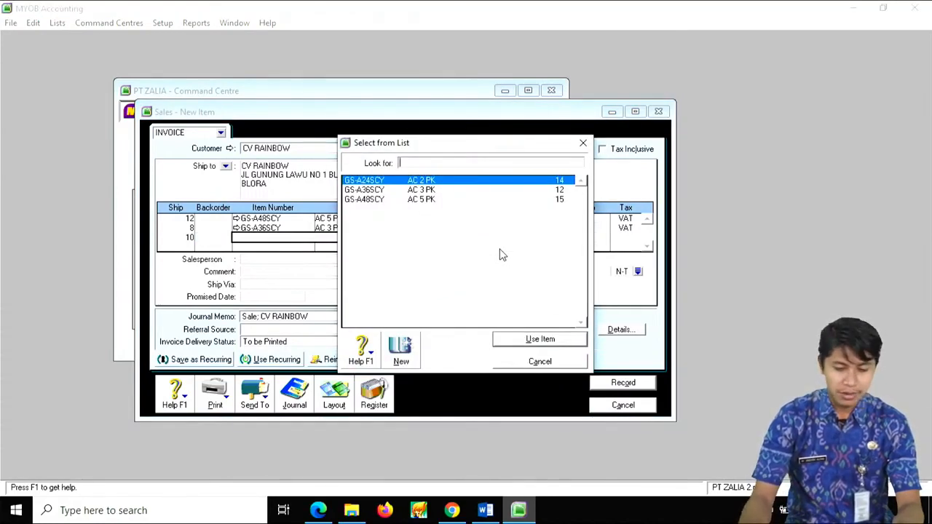
{"action": "double_click", "coordinate": [379, 182]}
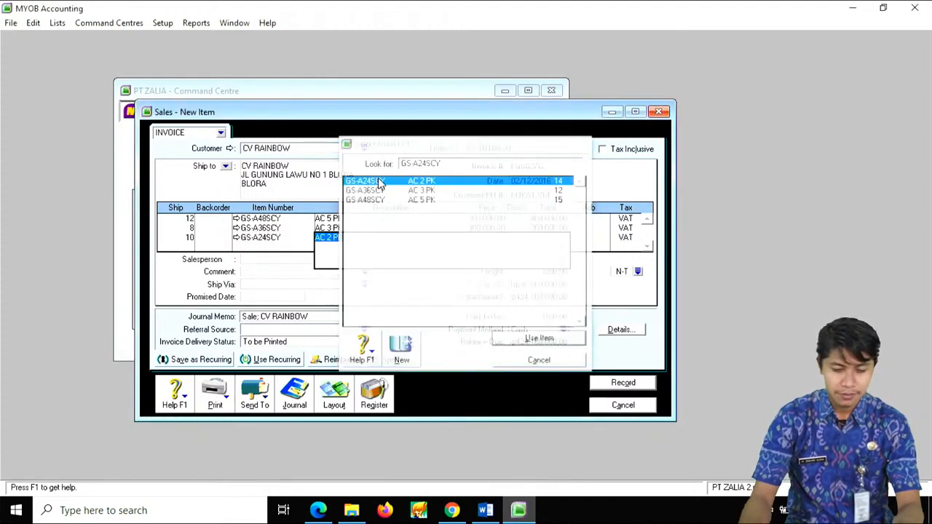
{"action": "type", "text": "15"}
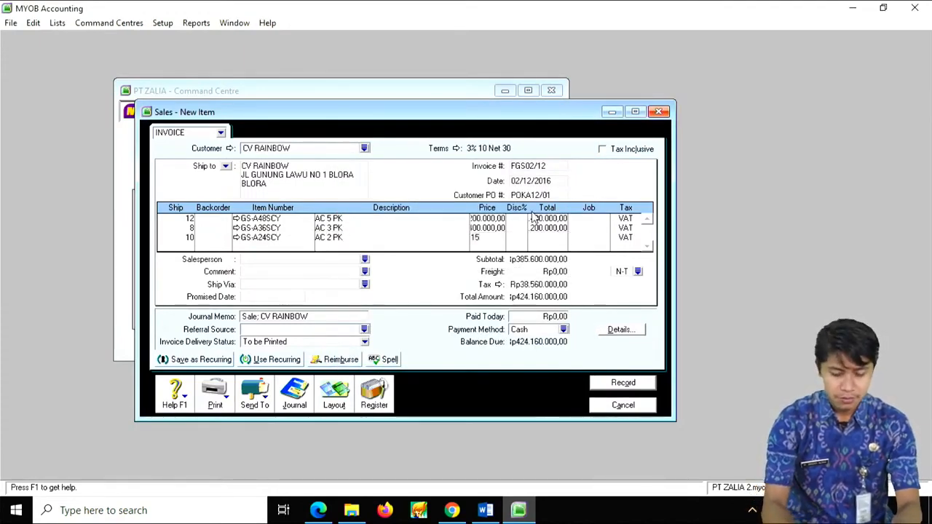
{"action": "type", "text": "500000"}
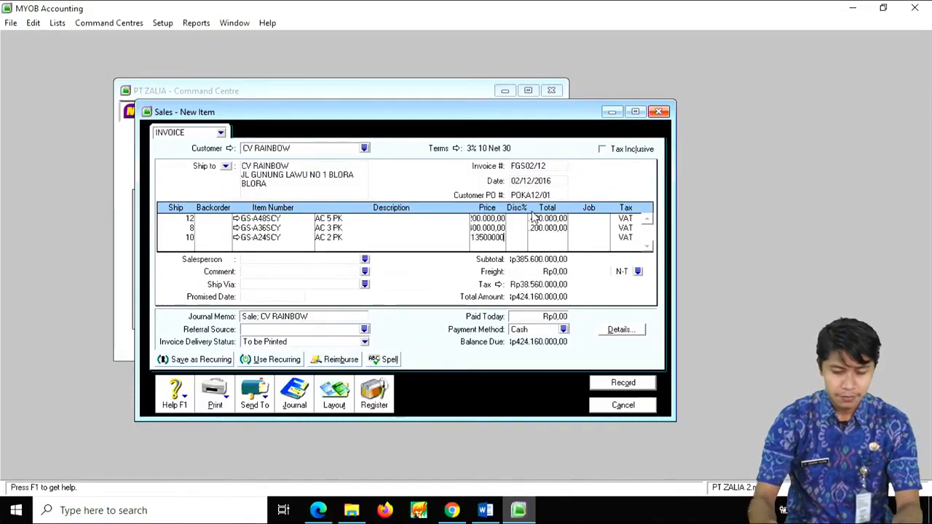
{"action": "key", "text": "Tab"}
{"action": "key", "text": "Tab"}
{"action": "key", "text": "Tab"}
{"action": "key", "text": "Tab"}
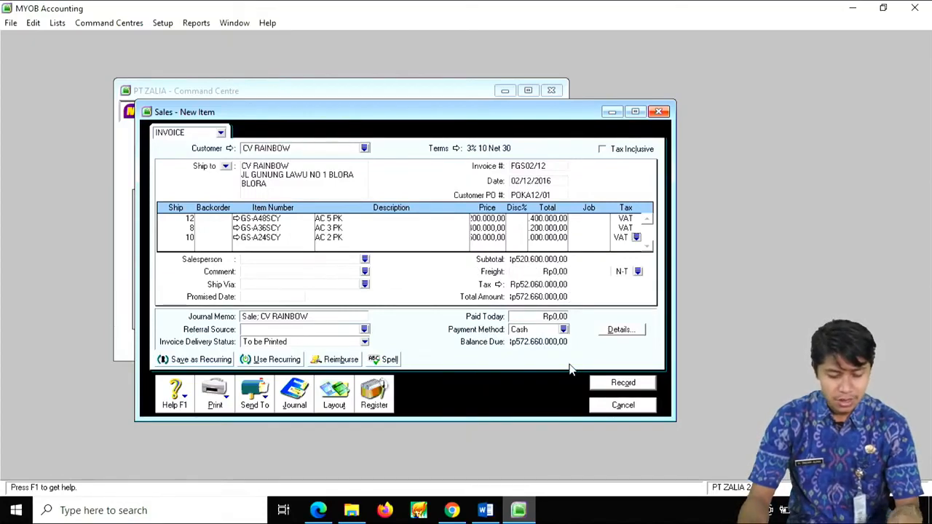
Step: Review the journal recap of the CV RAINBOW invoice, record the invoice and close the sales entry form
{"action": "key", "text": "ctrl+r"}
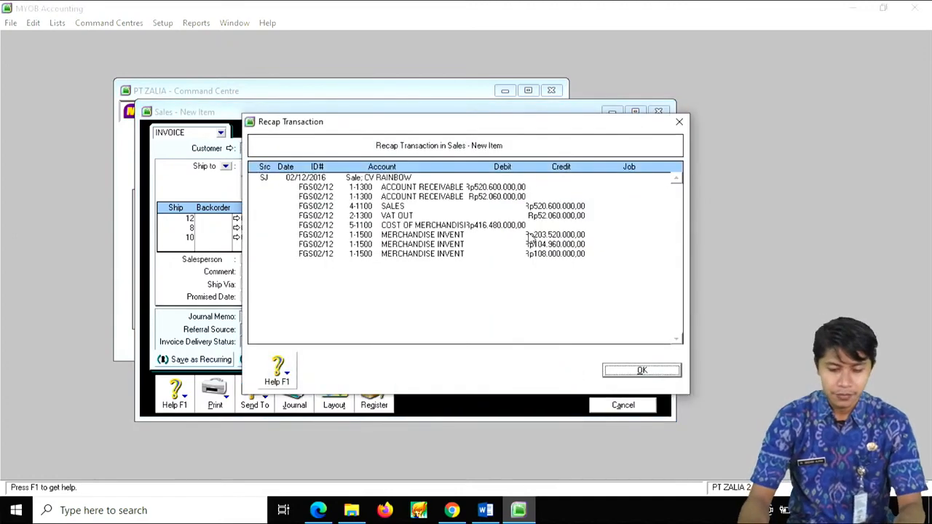
{"action": "left_click_drag", "start_coordinate": [458, 123], "coordinate": [337, 190]}
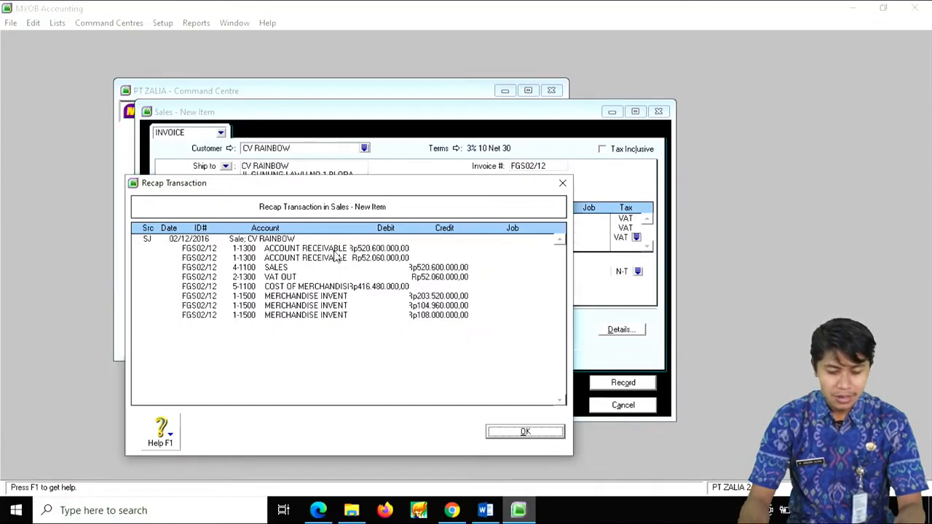
{"action": "left_click_drag", "start_coordinate": [324, 185], "coordinate": [234, 188]}
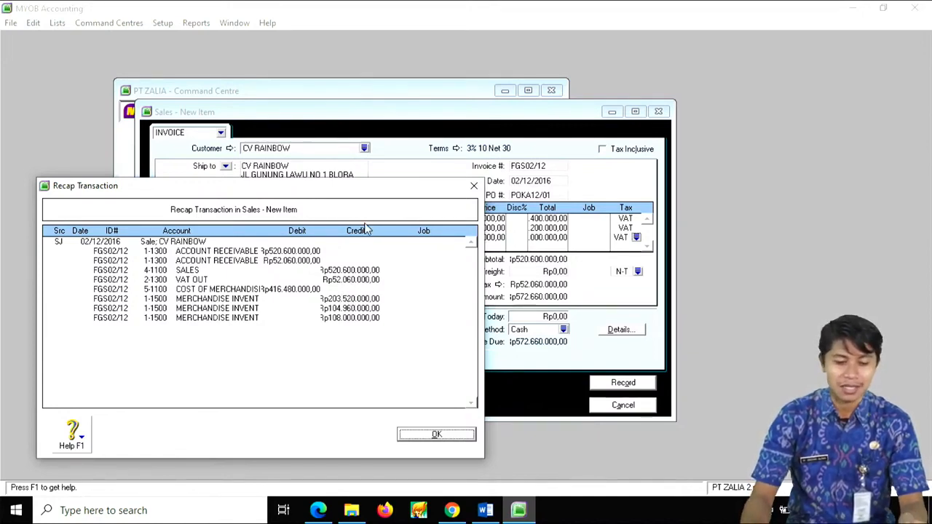
{"action": "left_click_drag", "start_coordinate": [291, 193], "coordinate": [320, 187]}
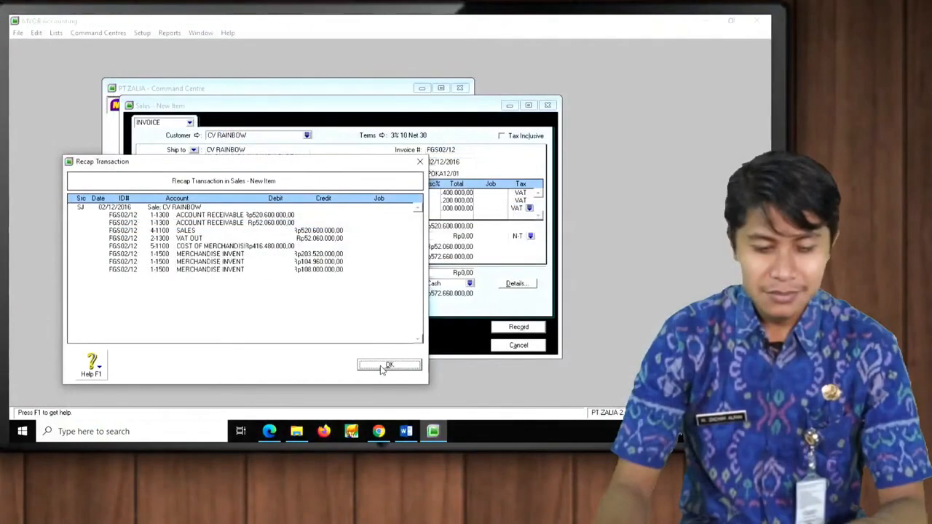
{"action": "left_click", "coordinate": [459, 432]}
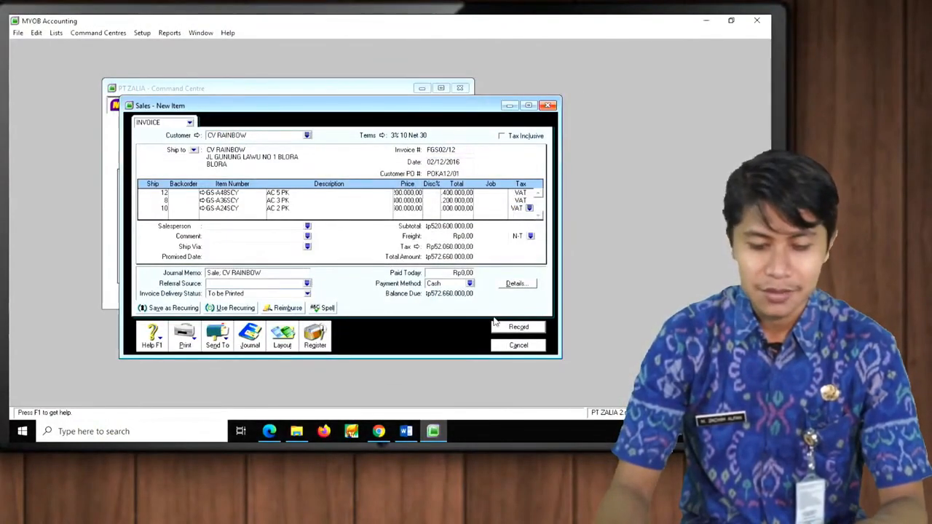
{"action": "left_click", "coordinate": [519, 331]}
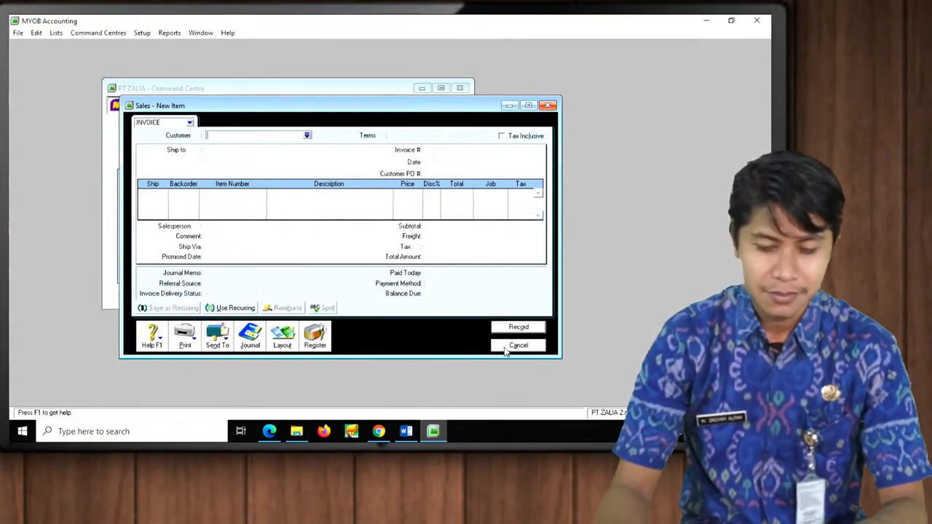
{"action": "left_click", "coordinate": [509, 347]}
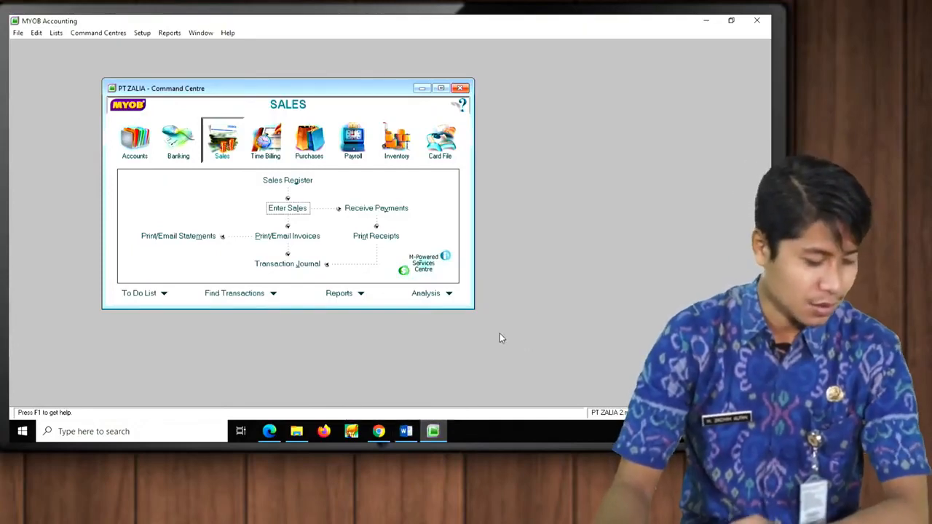
Step: Switch to the Word document, read credit note NK-GS-12-01 for CV Rainbow in DOKUMEN-04, and return to MYOB
{"action": "left_click", "coordinate": [406, 431]}
{"action": "scroll", "coordinate": [485, 247], "scroll_direction": "down", "scroll_amount": 8}
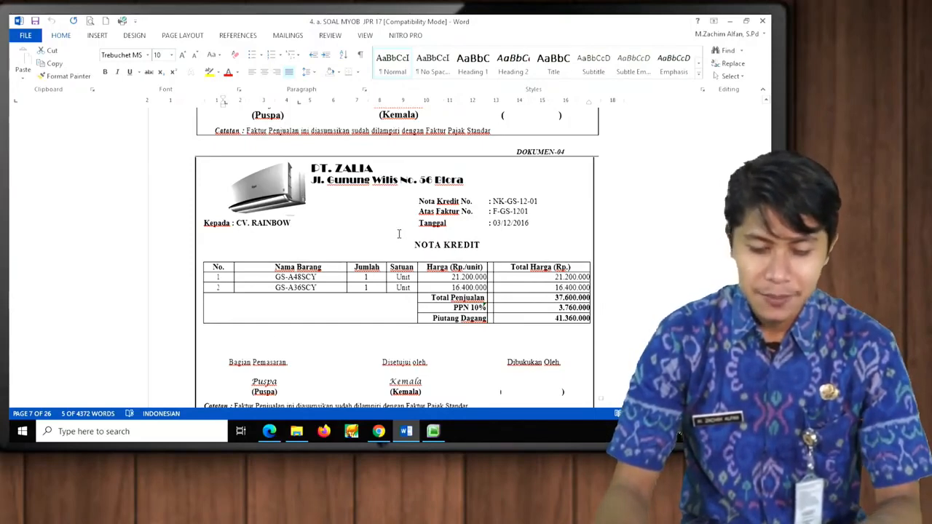
{"action": "left_click", "coordinate": [730, 22]}
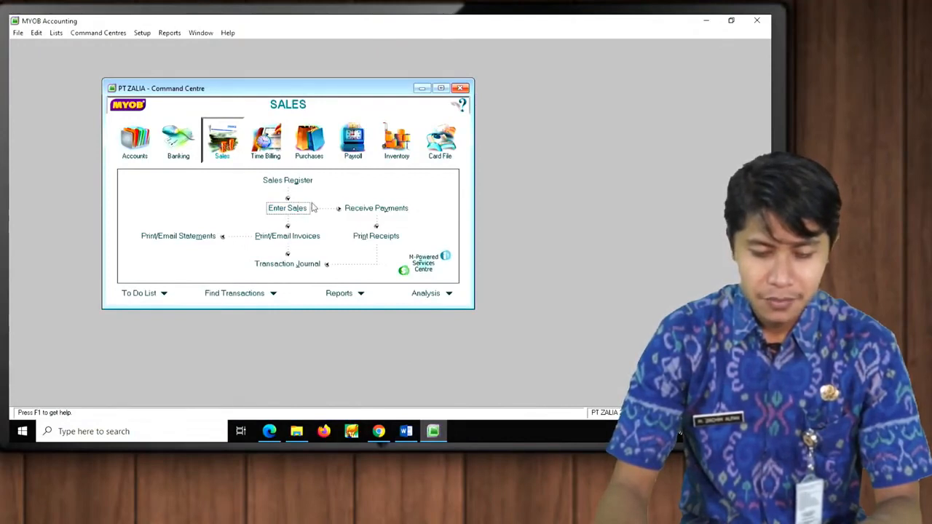
Step: Start a new sales entry for the credit note with CV RAINBOW as the customer
{"action": "left_click", "coordinate": [286, 209]}
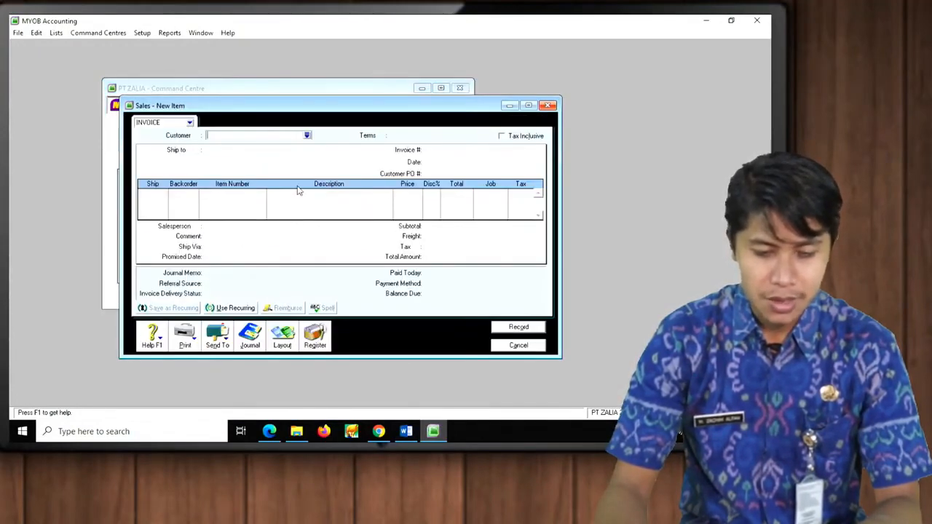
{"action": "left_click", "coordinate": [307, 137]}
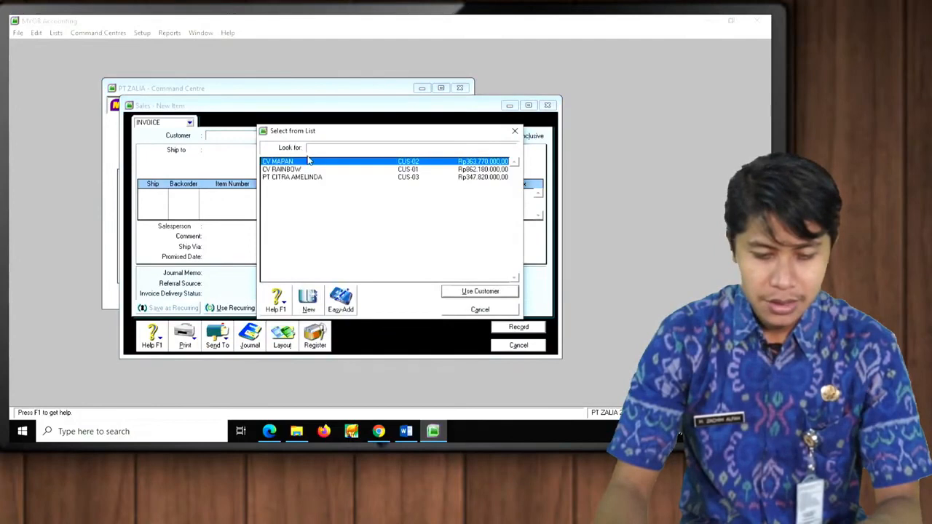
{"action": "double_click", "coordinate": [310, 170]}
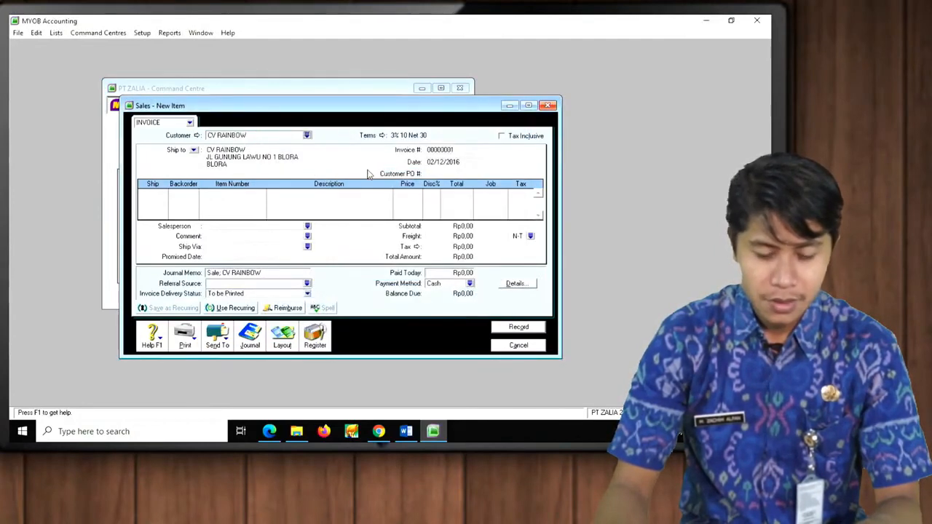
Step: Set the credit note's invoice number to NKGS12-0 and its date to 03/12/2016
{"action": "left_click", "coordinate": [449, 151]}
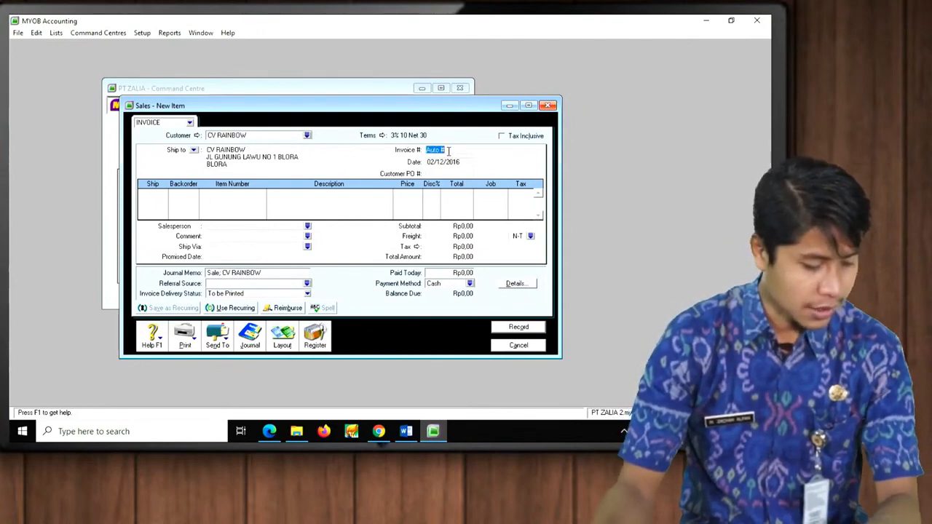
{"action": "type", "text": "NK"}
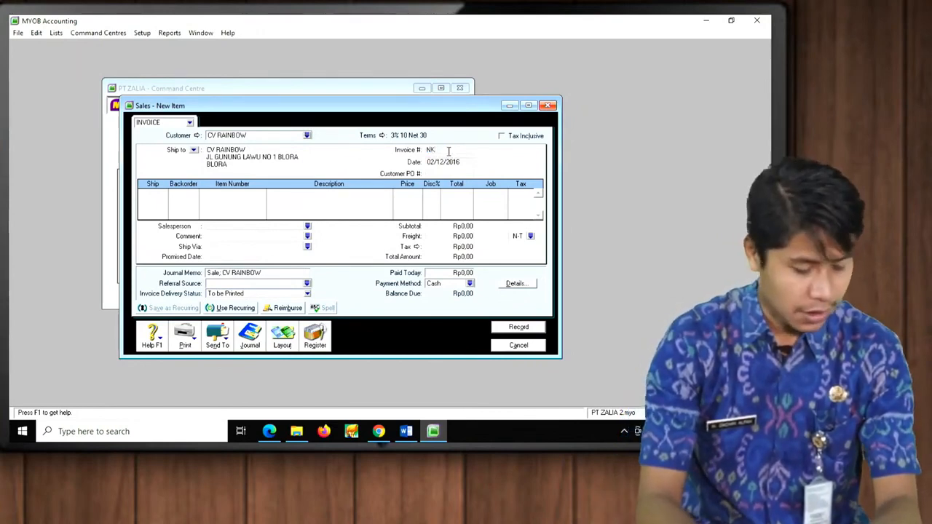
{"action": "type", "text": "GS"}
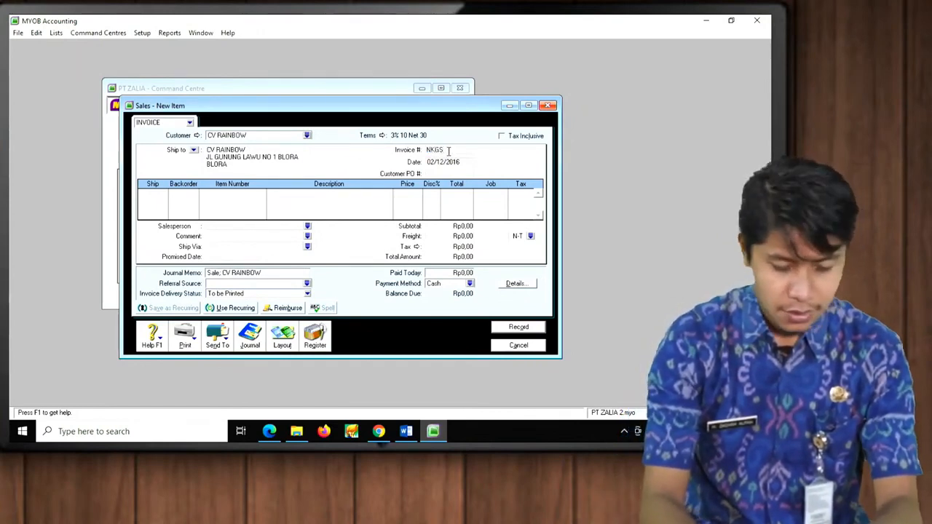
{"action": "type", "text": "100"}
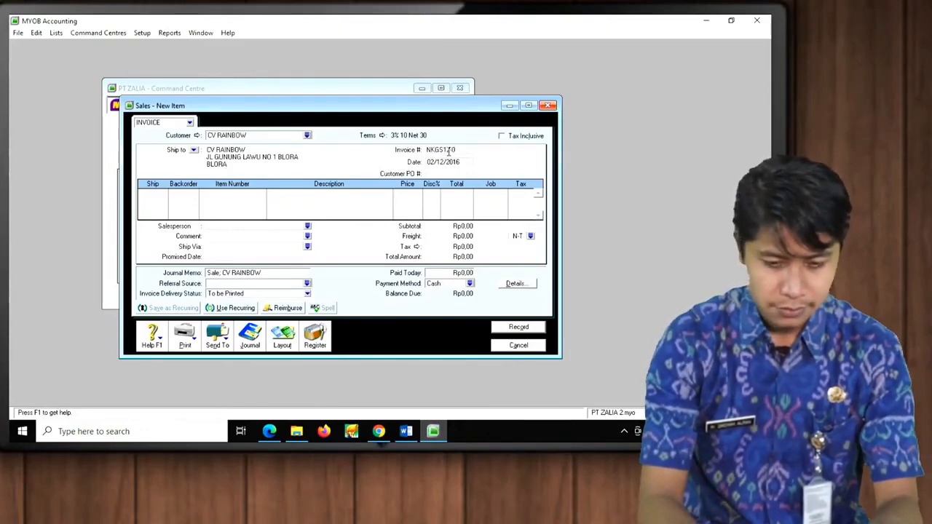
{"action": "key", "text": "Tab"}
{"action": "type", "text": "3.12.16"}
{"action": "key", "text": "Tab"}
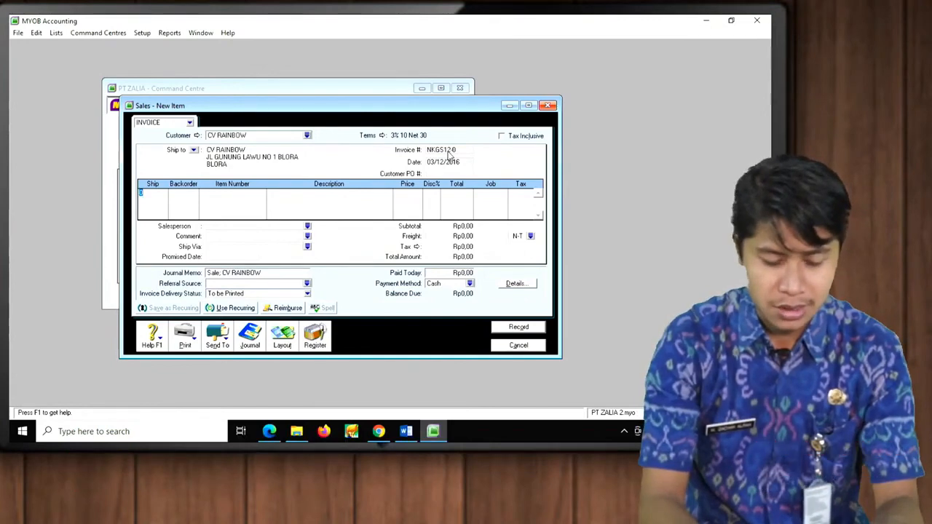
Step: Fill the first return line with -1 unit of item GS-A48SCY at a price of Rp21.200.000
{"action": "type", "text": "1"}
{"action": "key", "text": "Tab"}
{"action": "key", "text": "Tab"}
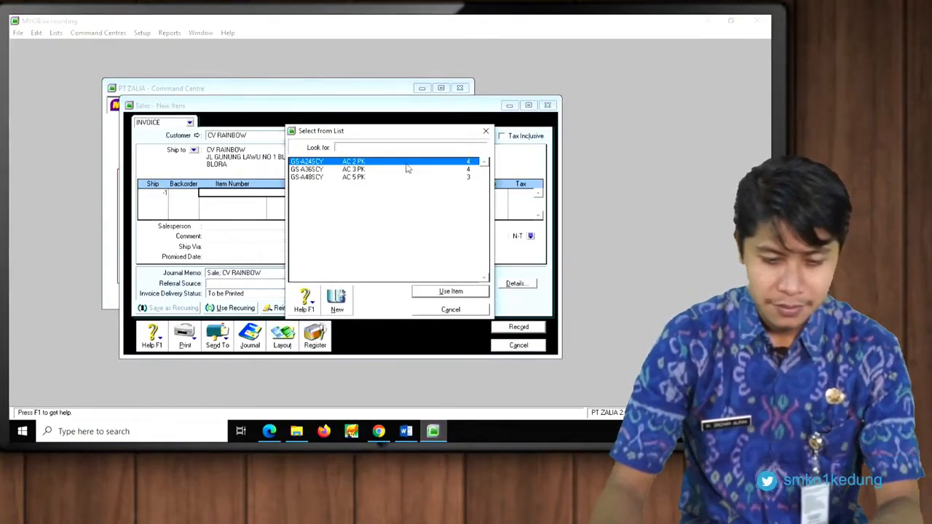
{"action": "double_click", "coordinate": [366, 178]}
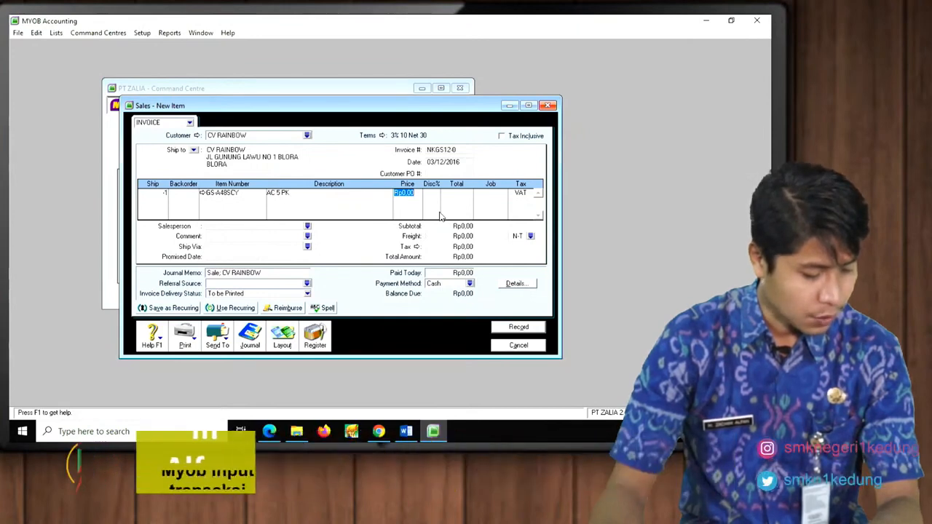
{"action": "type", "text": "212000"}
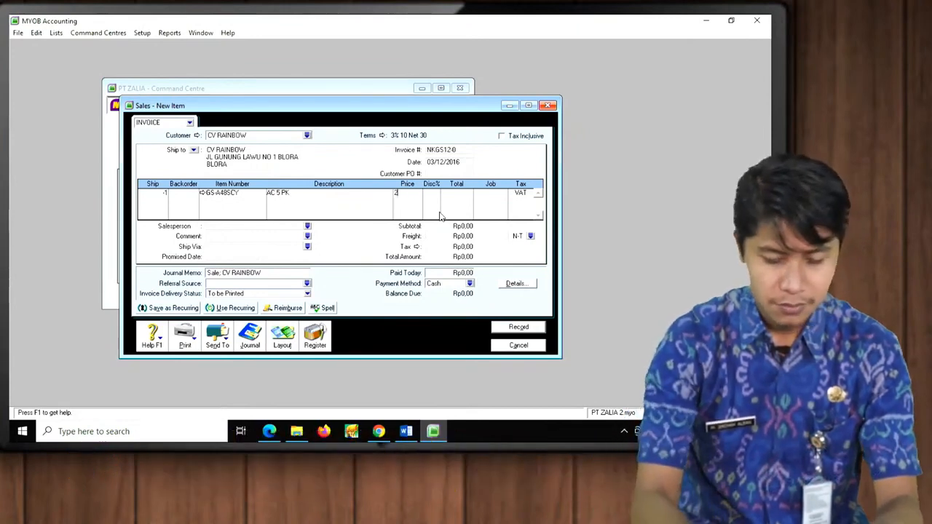
{"action": "key", "text": "Tab"}
{"action": "key", "text": "Tab"}
{"action": "key", "text": "Tab"}
{"action": "key", "text": "Tab"}
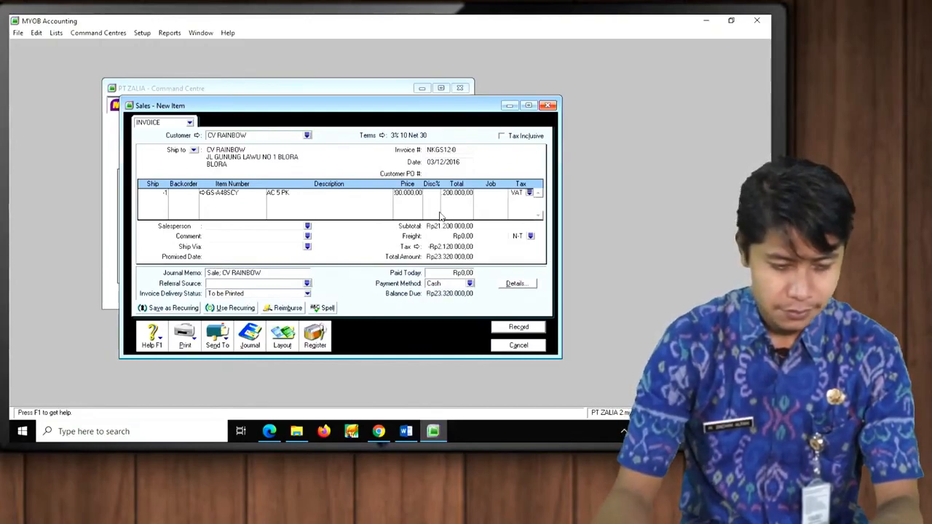
{"action": "key", "text": "Tab"}
{"action": "key", "text": "Tab"}
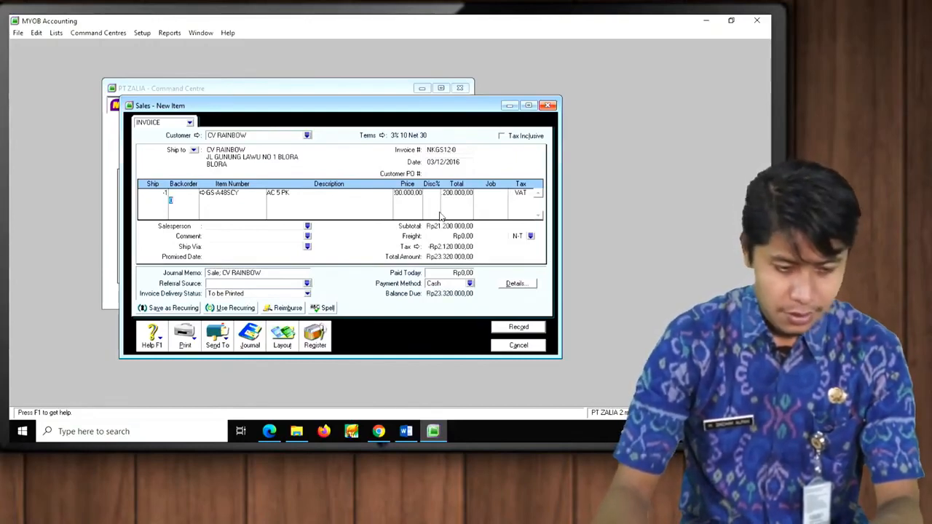
Step: Fill the second return line with -1 unit of item GS-A36SCY at a price of Rp16.400.000
{"action": "left_click", "coordinate": [160, 202]}
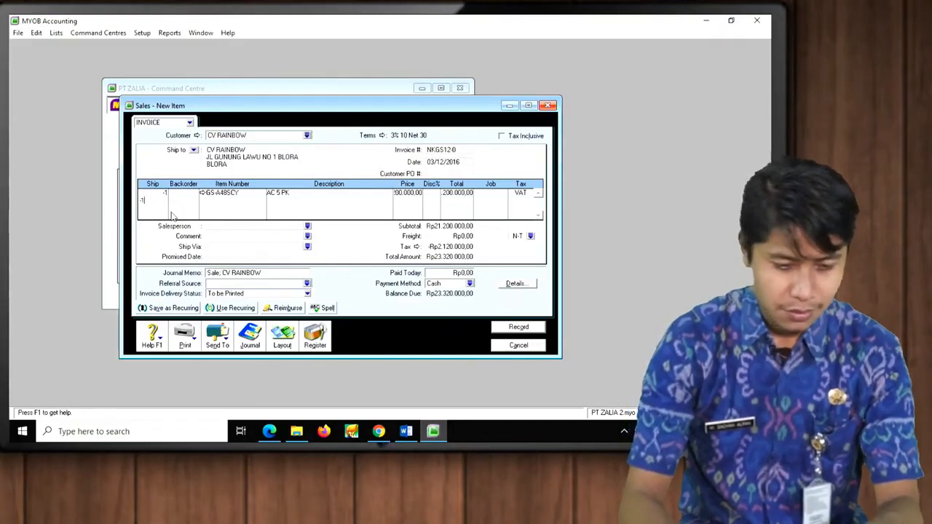
{"action": "key", "text": "Tab"}
{"action": "key", "text": "Tab"}
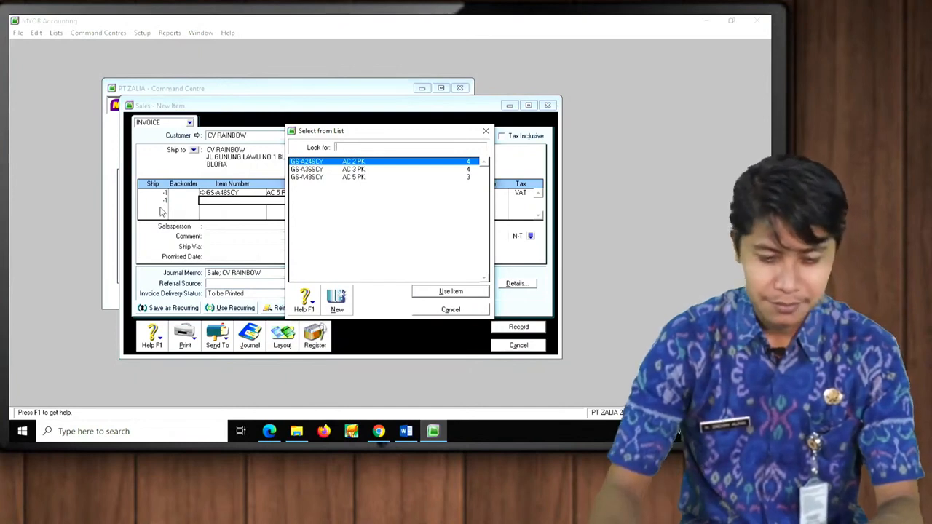
{"action": "double_click", "coordinate": [345, 168]}
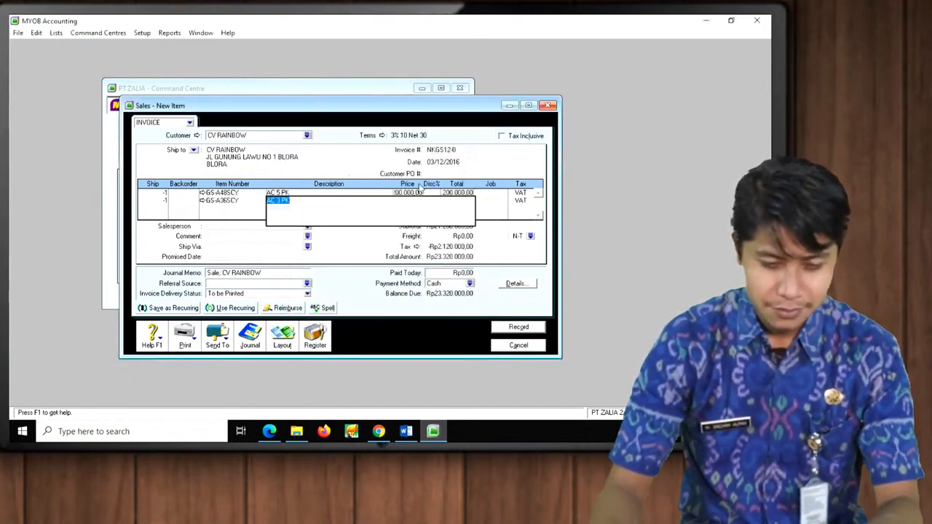
{"action": "key", "text": "Tab"}
{"action": "type", "text": "16400"}
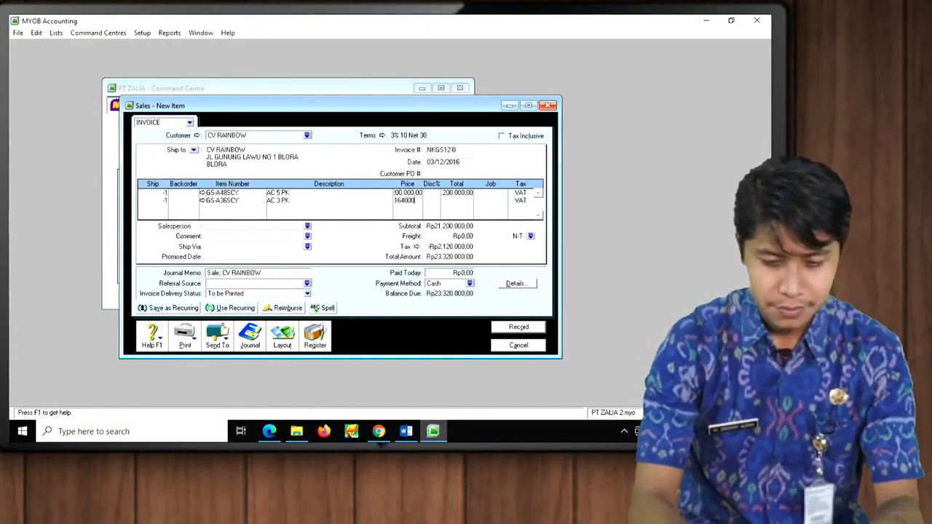
{"action": "type", "text": "000"}
{"action": "key", "text": "Tab"}
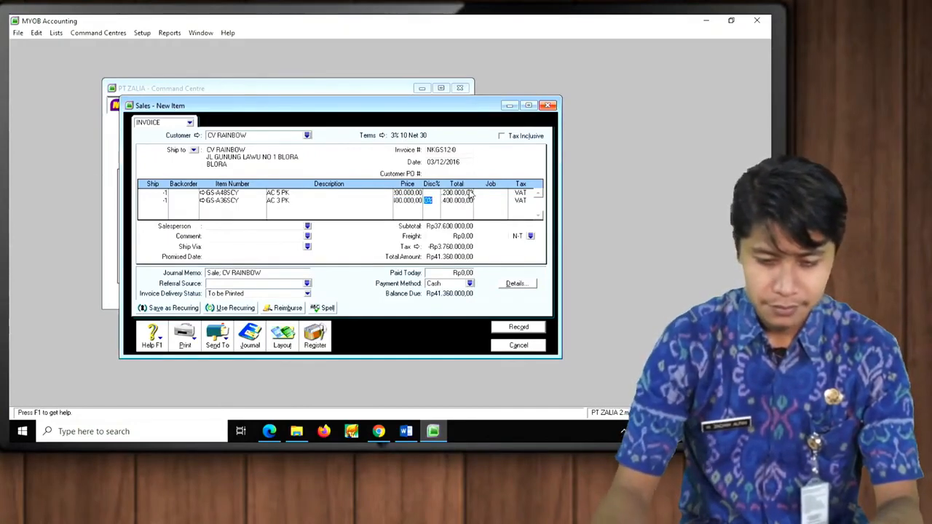
{"action": "key", "text": "Tab"}
{"action": "key", "text": "Tab"}
{"action": "key", "text": "Tab"}
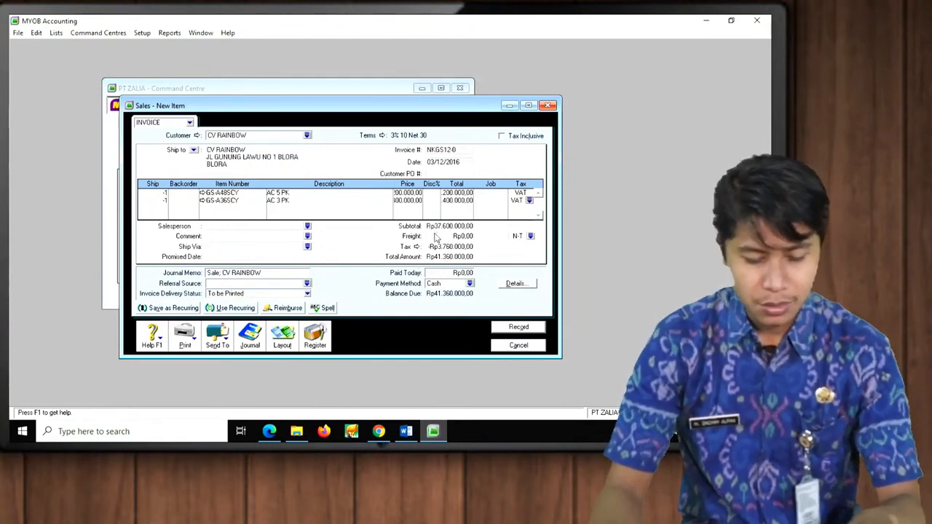
Step: Review the credit note's journal recap and set item GS-A48SCY's income account for tracking sales to 4-1300 Sales Return & Allowance
{"action": "key", "text": "ctrl+r"}
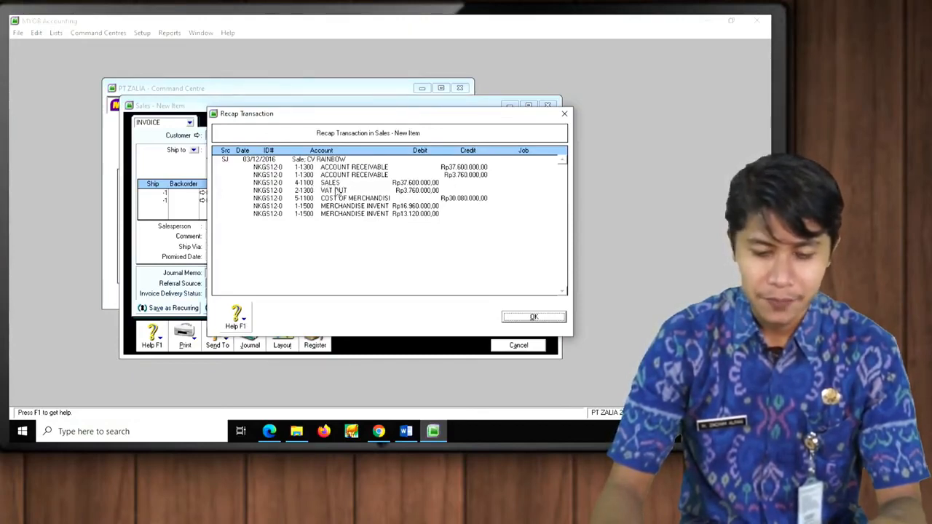
{"action": "left_click", "coordinate": [528, 318]}
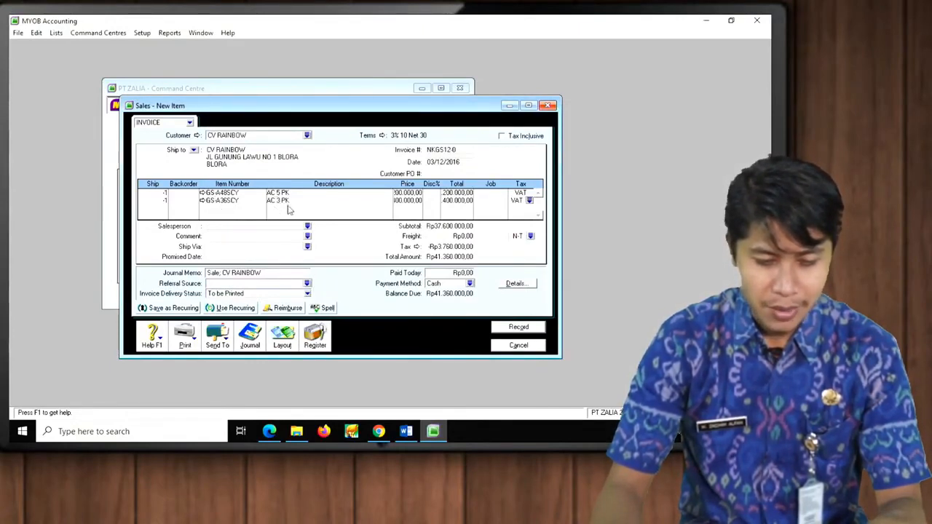
{"action": "left_click", "coordinate": [202, 193]}
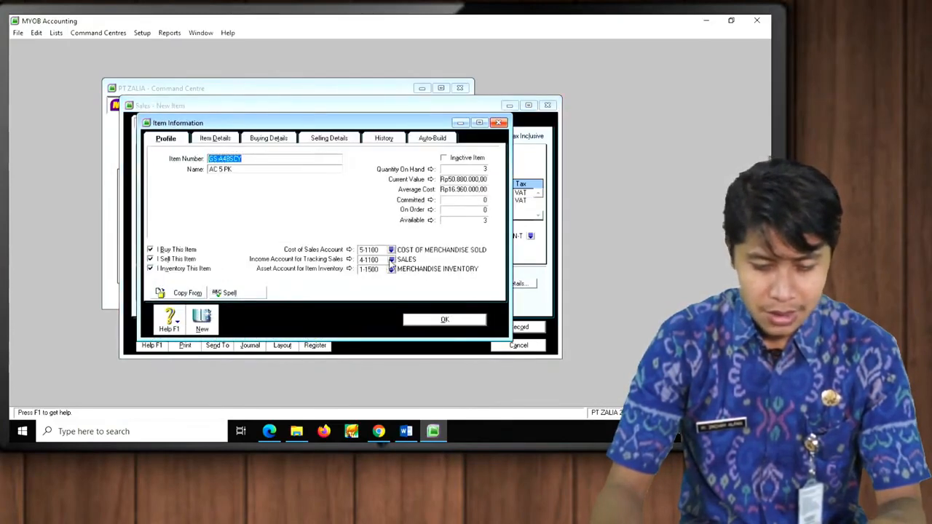
{"action": "left_click", "coordinate": [392, 260]}
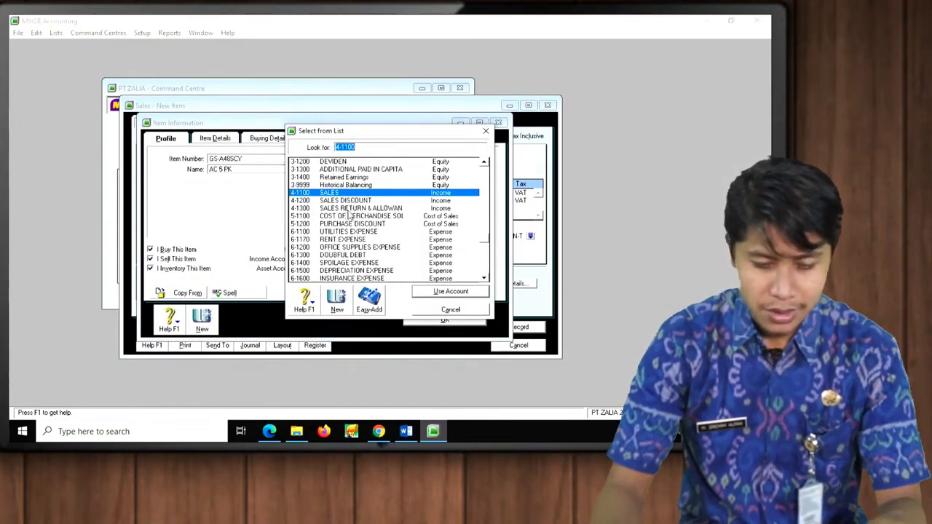
{"action": "double_click", "coordinate": [348, 209]}
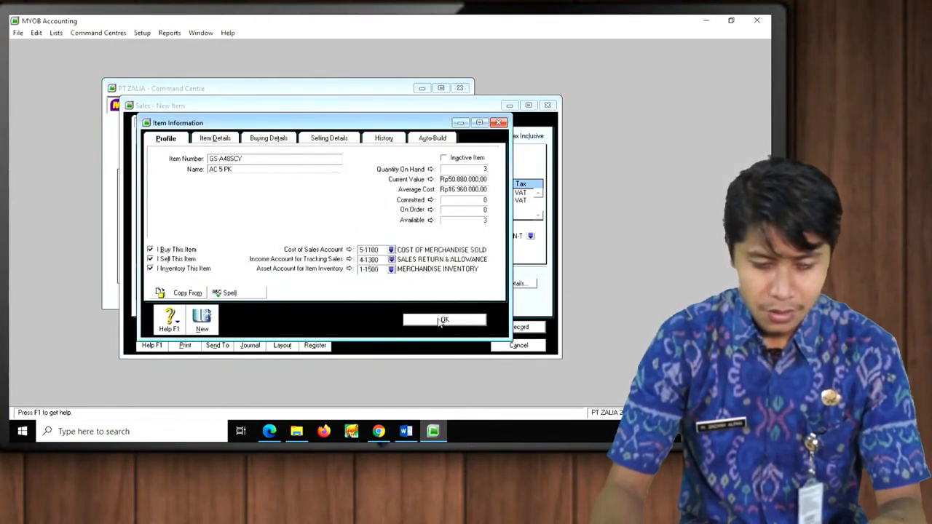
{"action": "left_click", "coordinate": [442, 320]}
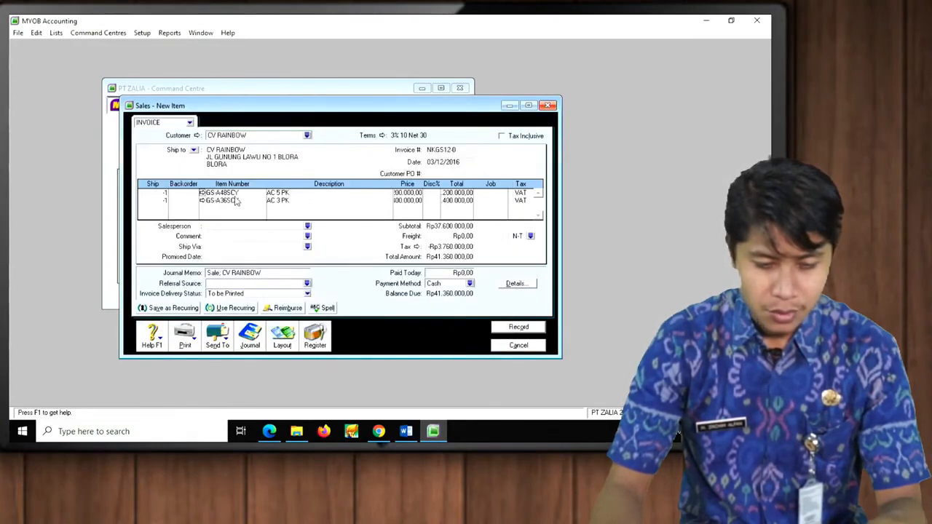
Step: Set item GS-A36SCY's income account for tracking sales to 4-1300 Sales Return & Allowance
{"action": "left_click", "coordinate": [202, 200]}
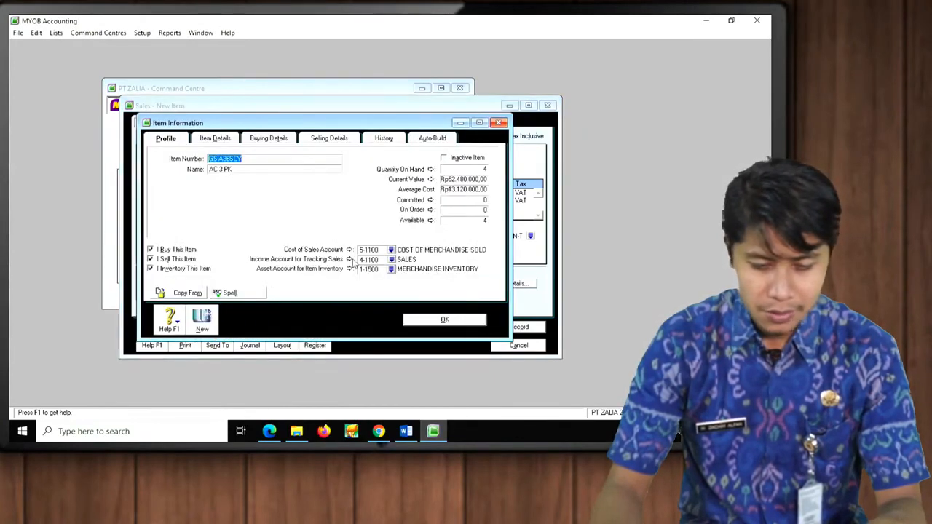
{"action": "left_click", "coordinate": [391, 260]}
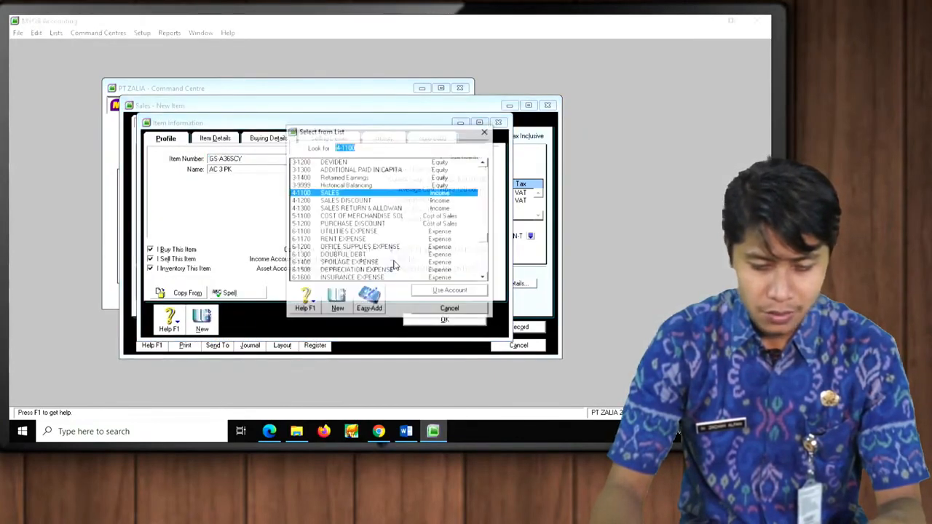
{"action": "double_click", "coordinate": [368, 209]}
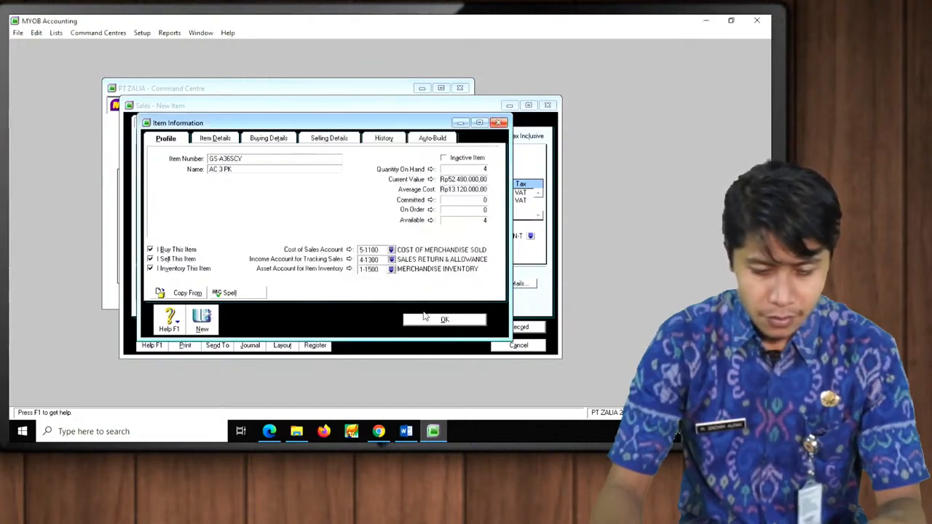
{"action": "left_click", "coordinate": [433, 321]}
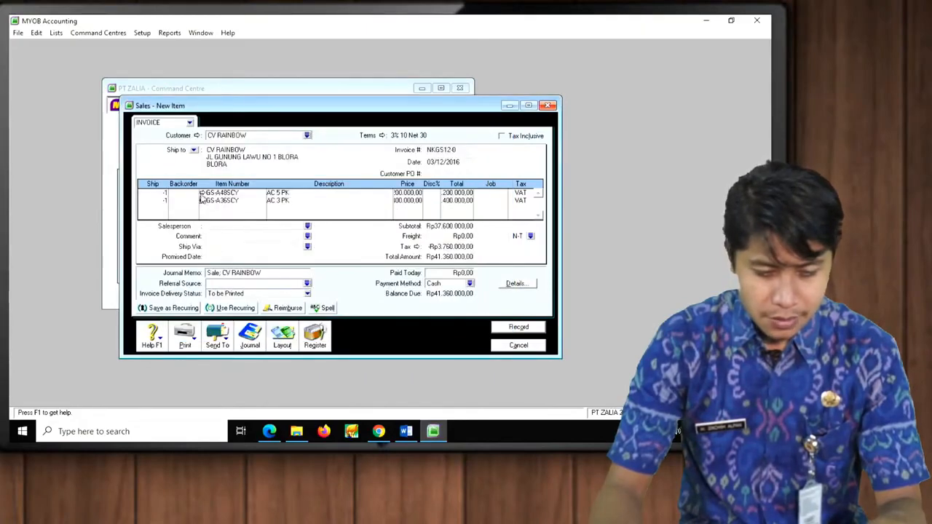
Step: Recheck item GS-A48SCY's accounts and the credit note's journal recap, and record the credit note
{"action": "left_click", "coordinate": [201, 193]}
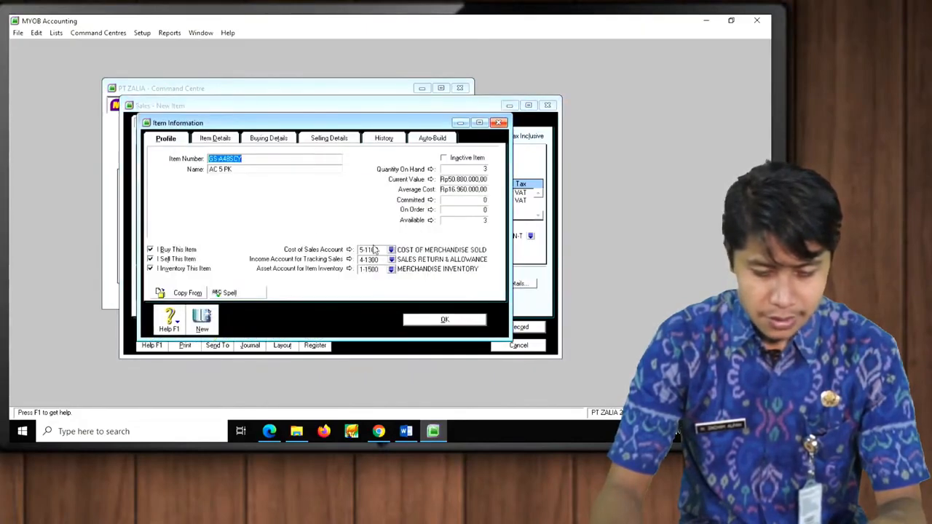
{"action": "left_click", "coordinate": [437, 320]}
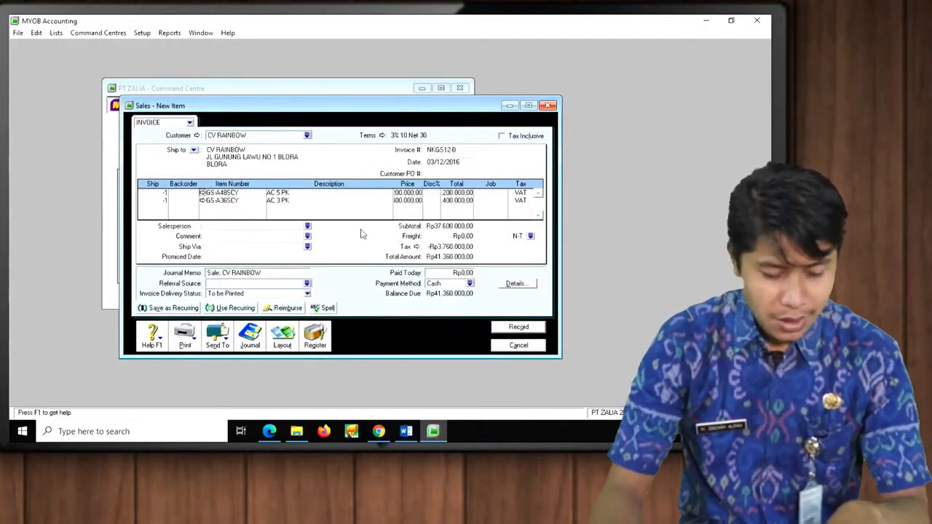
{"action": "key", "text": "ctrl+r"}
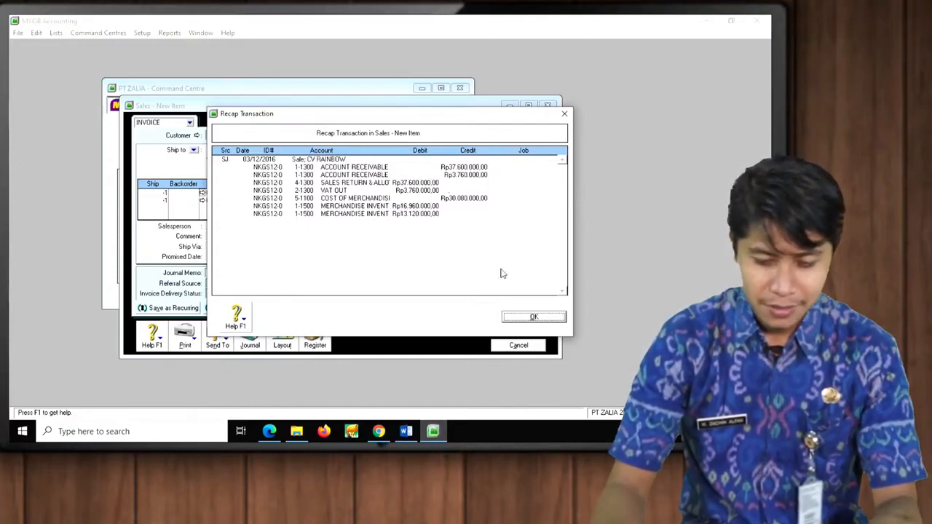
{"action": "left_click", "coordinate": [531, 319]}
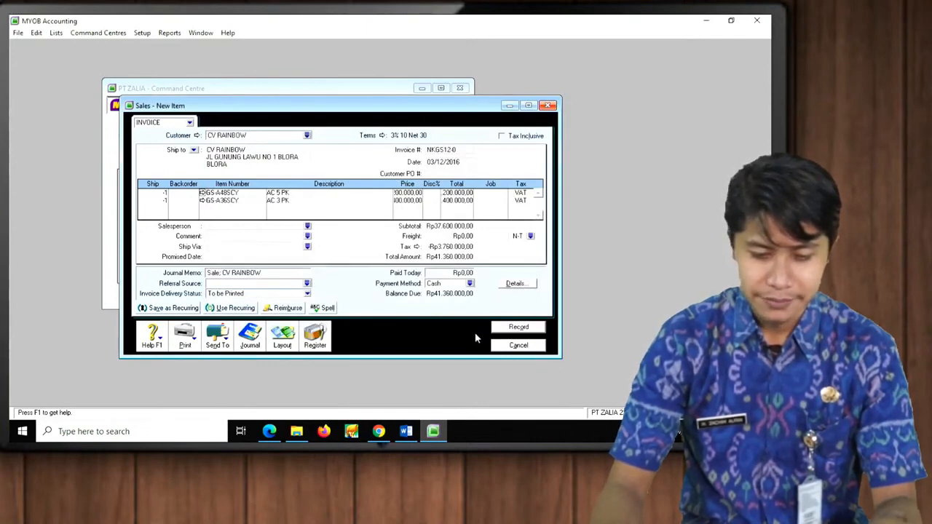
{"action": "left_click", "coordinate": [515, 329]}
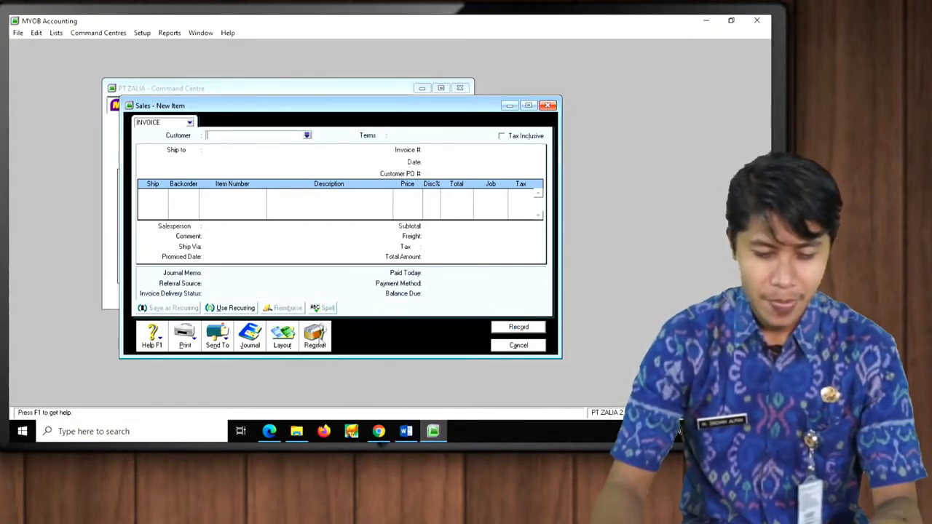
Step: List all customers' sales dated 01/01/2016 to 31/12/2016 in the Sales Register
{"action": "left_click", "coordinate": [317, 337]}
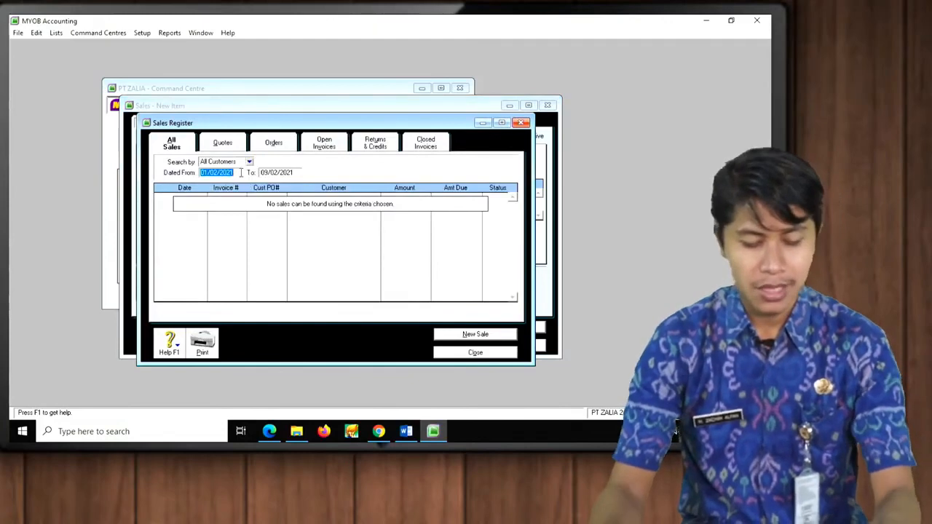
{"action": "type", "text": "1"}
{"action": "type", "text": "/01/2016"}
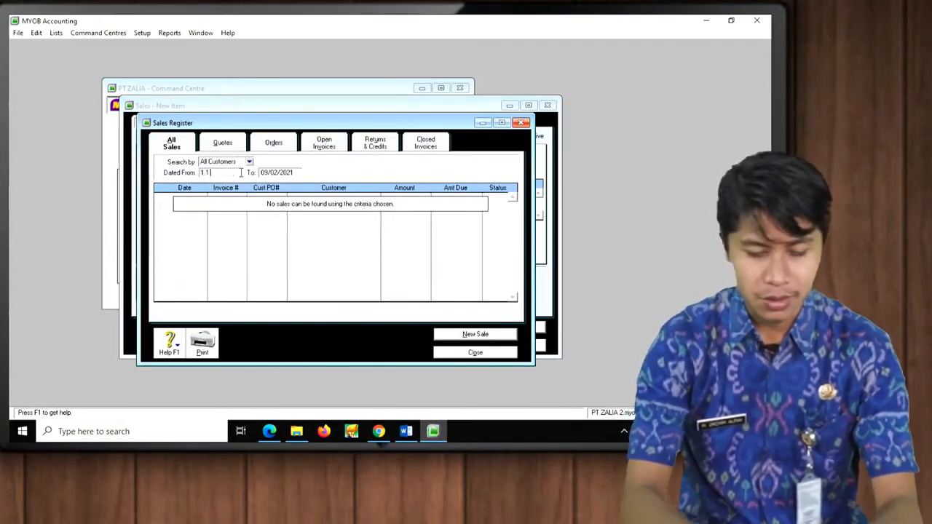
{"action": "key", "text": "Tab"}
{"action": "type", "text": "31/12/201"}
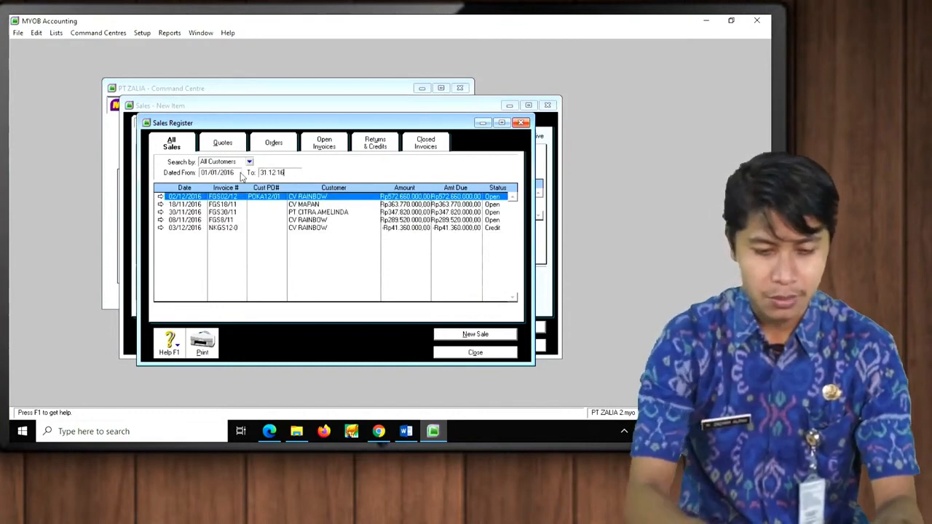
{"action": "type", "text": "6"}
{"action": "key", "text": "Tab"}
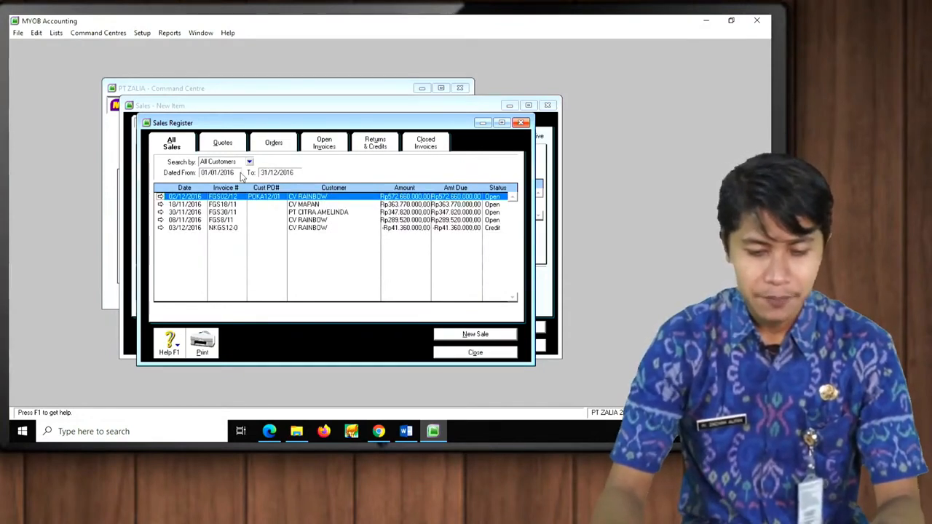
Step: Apply CV RAINBOW's credit NKGS12-0 from the returns and credits to invoice FGS02/12 for Rp41.360.000
{"action": "left_click", "coordinate": [375, 144]}
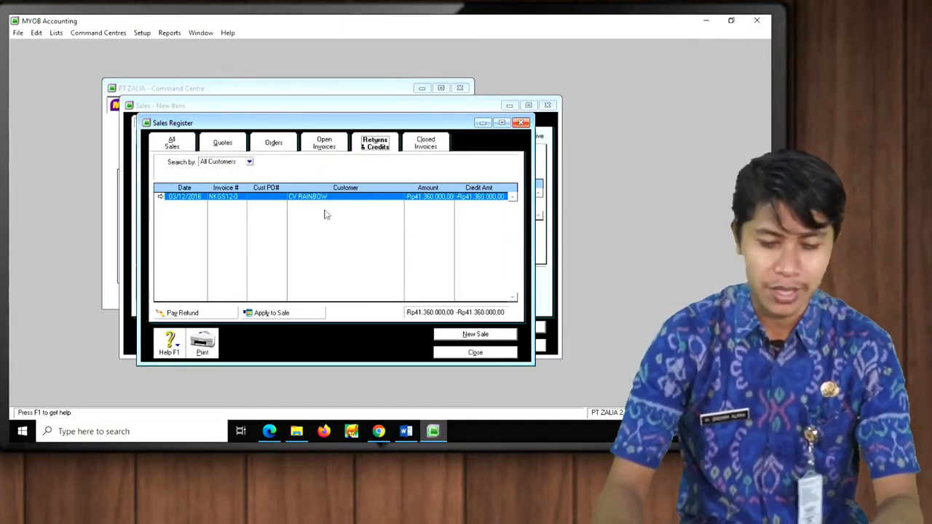
{"action": "left_click", "coordinate": [286, 316]}
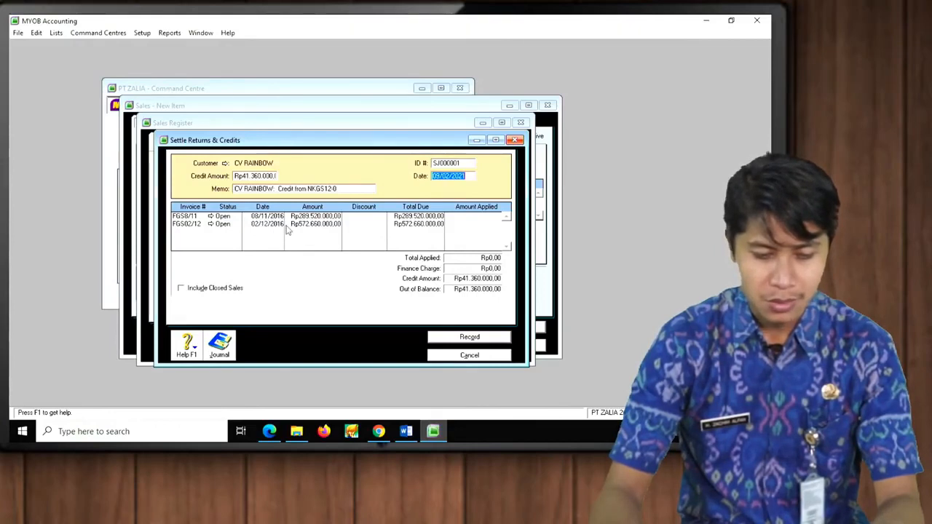
{"action": "left_click", "coordinate": [478, 223]}
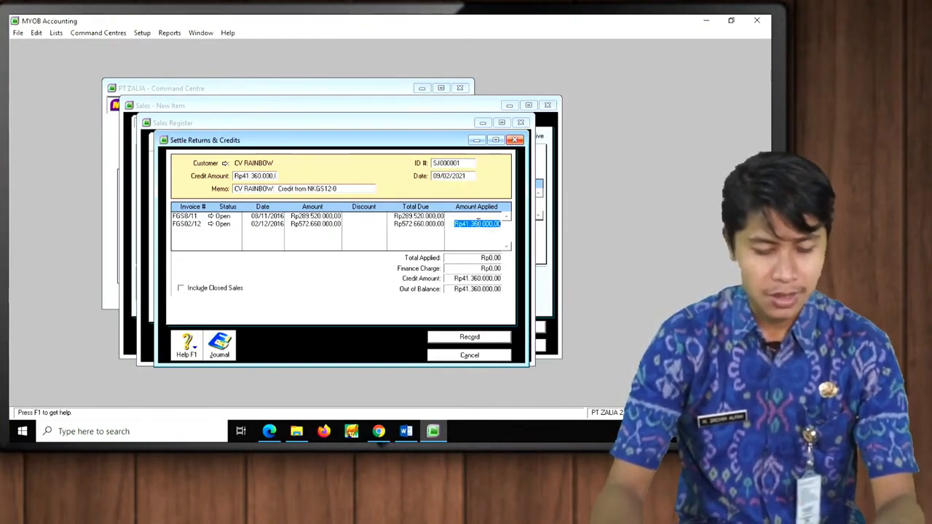
{"action": "key", "text": "Tab"}
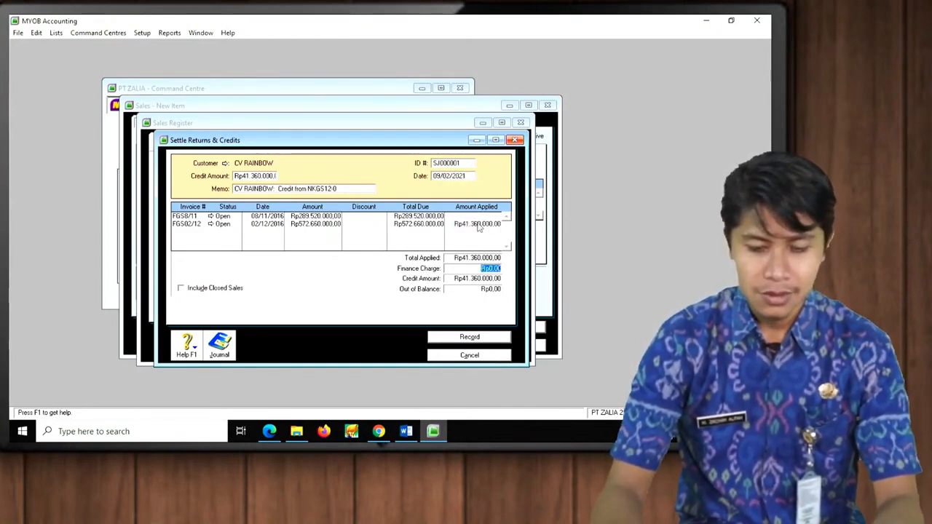
Step: Date the credit settlement 03/12/2016, clear the discount on invoice FGS02/12, and record the settlement, closing the sales windows
{"action": "left_click", "coordinate": [469, 178]}
{"action": "type", "text": "3"}
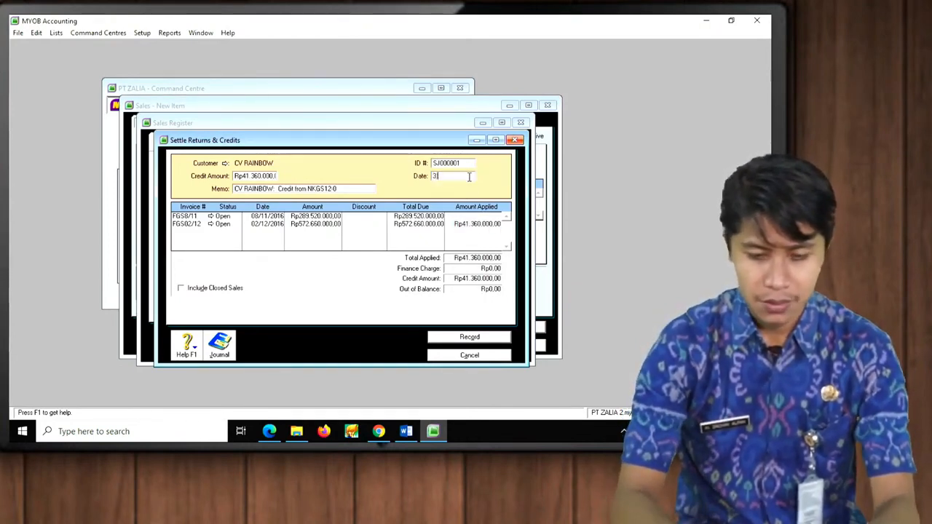
{"action": "type", "text": ".12.16"}
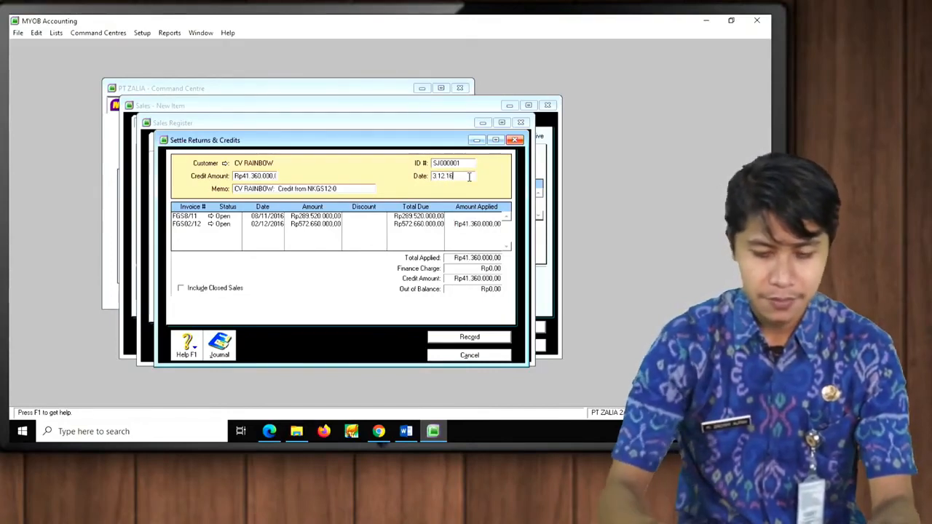
{"action": "key", "text": "Tab"}
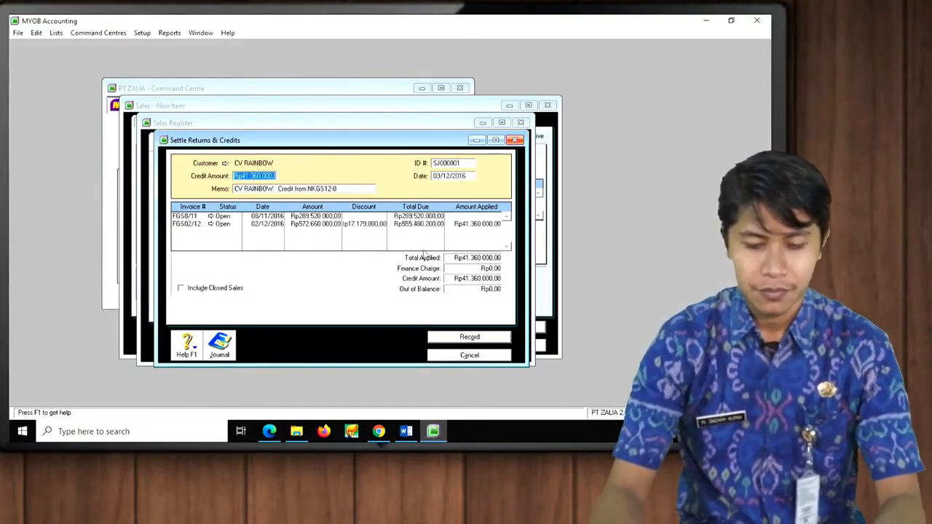
{"action": "left_click", "coordinate": [369, 227]}
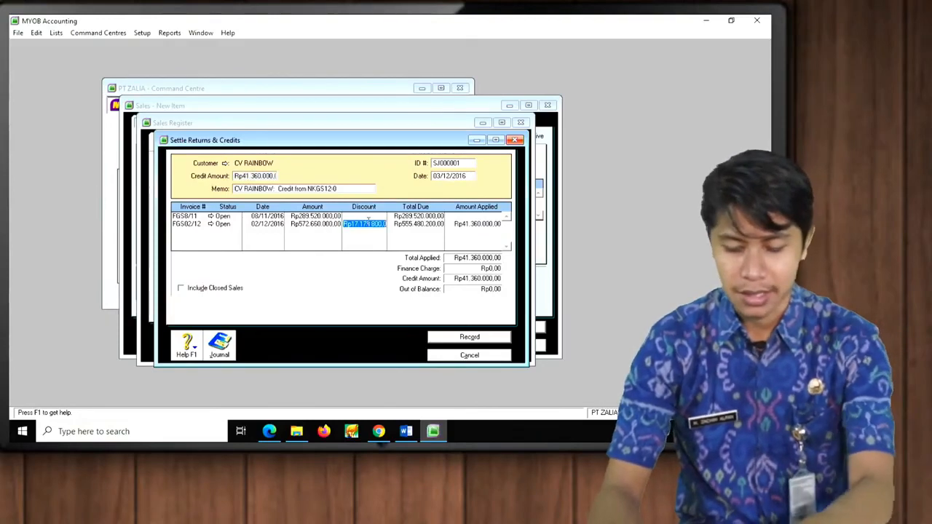
{"action": "key", "text": "Delete"}
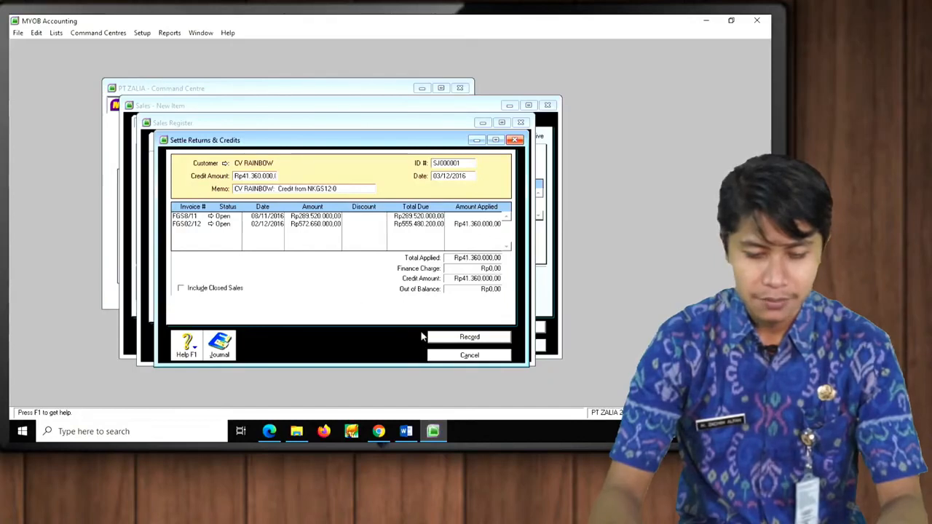
{"action": "left_click", "coordinate": [466, 338]}
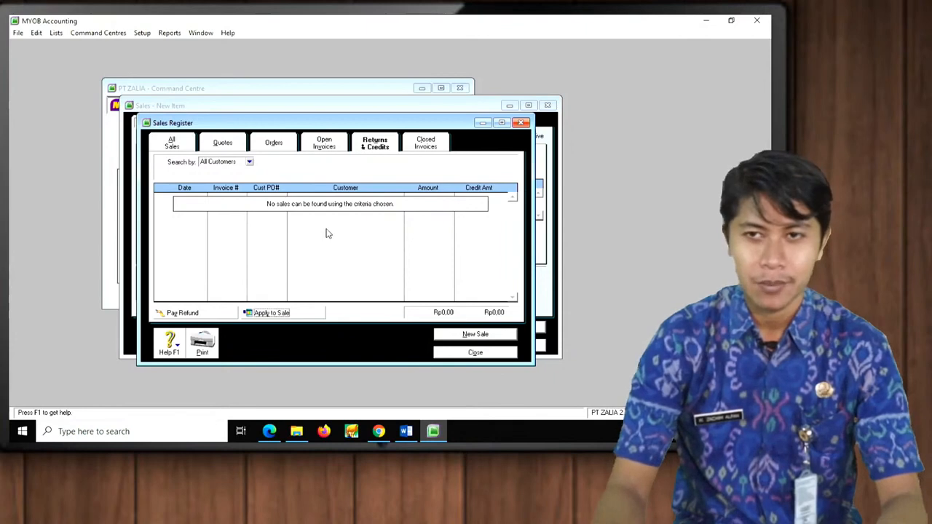
{"action": "left_click", "coordinate": [467, 353]}
{"action": "left_click", "coordinate": [513, 346]}
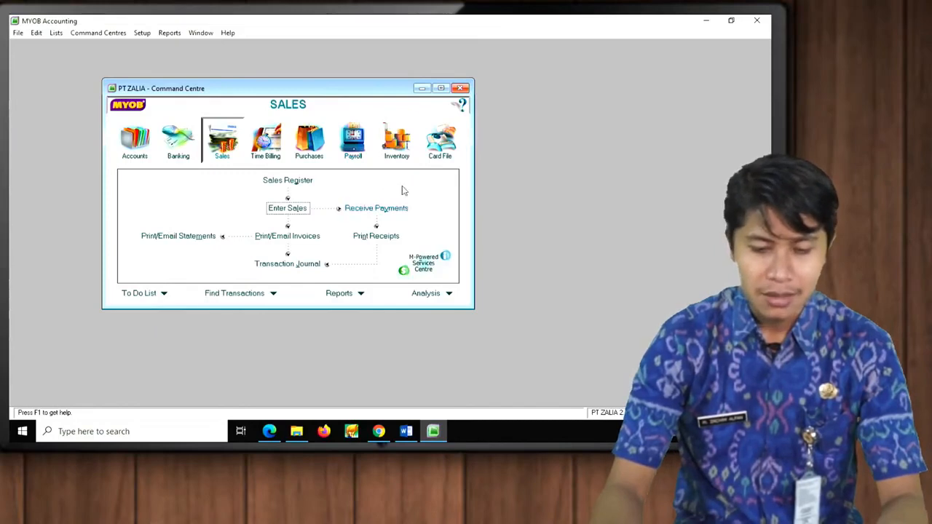
Step: Set item GS-A36SCY's income account for tracking sales to 4-1100 Sales from the inventory items list
{"action": "left_click", "coordinate": [393, 143]}
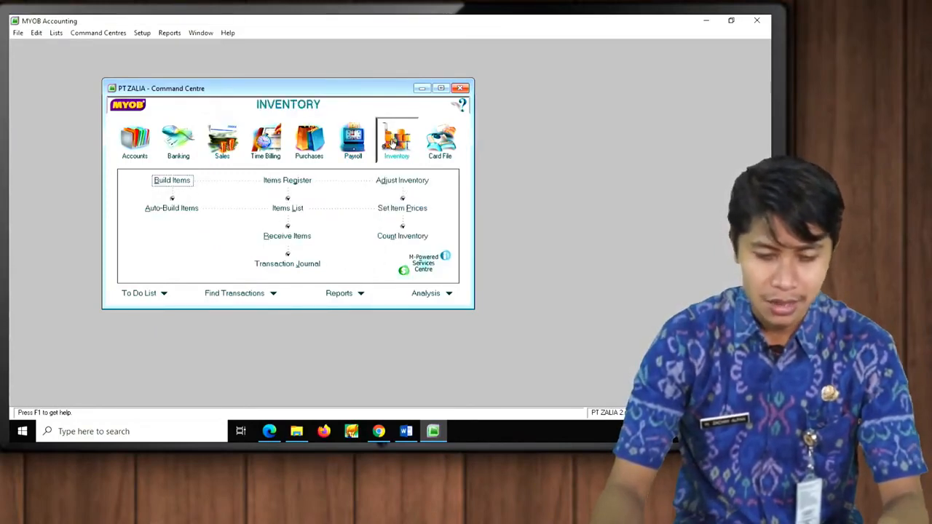
{"action": "left_click", "coordinate": [286, 210]}
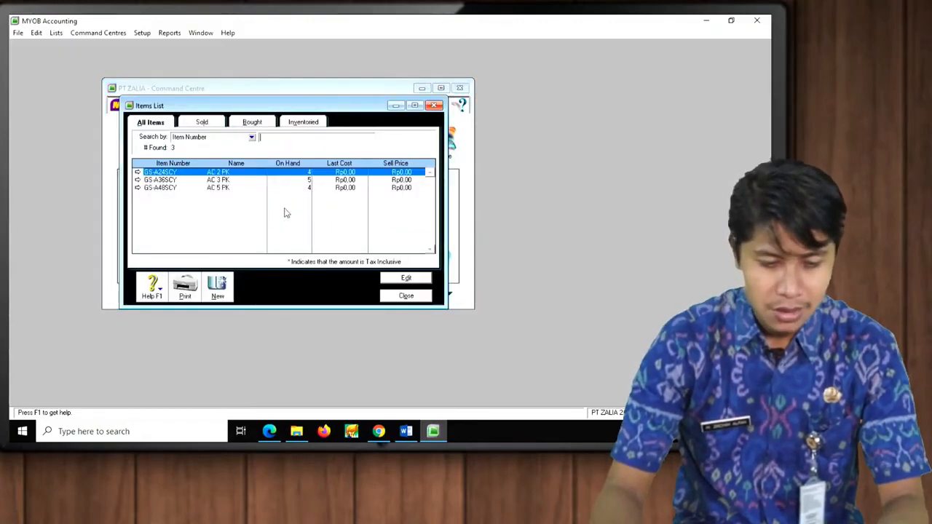
{"action": "left_click", "coordinate": [138, 182]}
{"action": "left_click", "coordinate": [391, 260]}
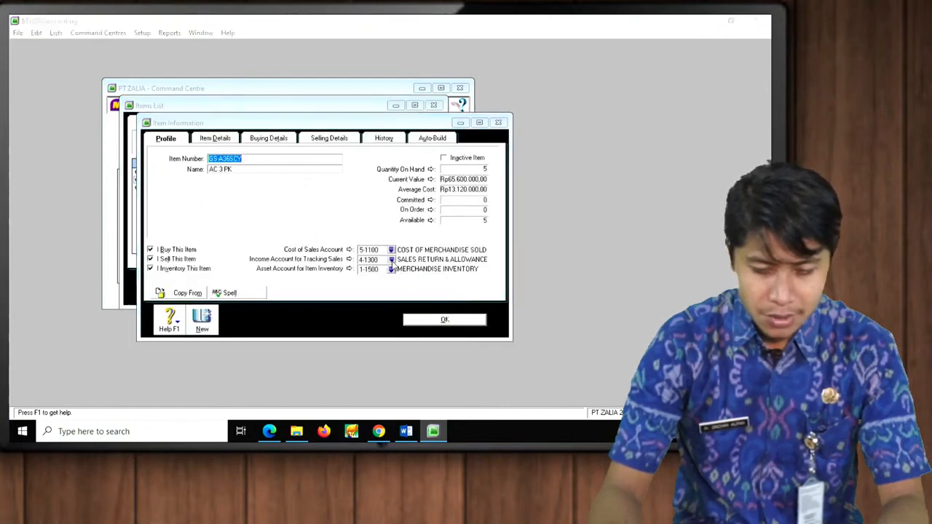
{"action": "double_click", "coordinate": [346, 178]}
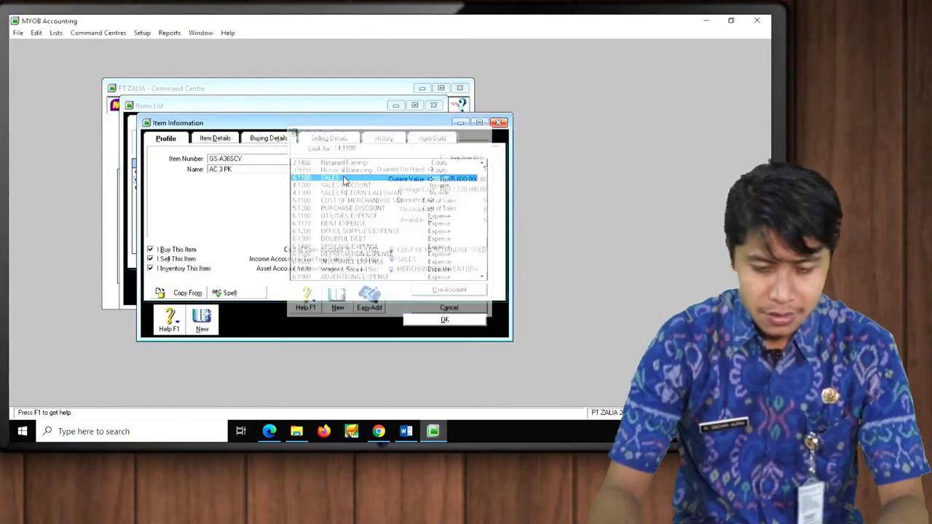
{"action": "left_click", "coordinate": [422, 321]}
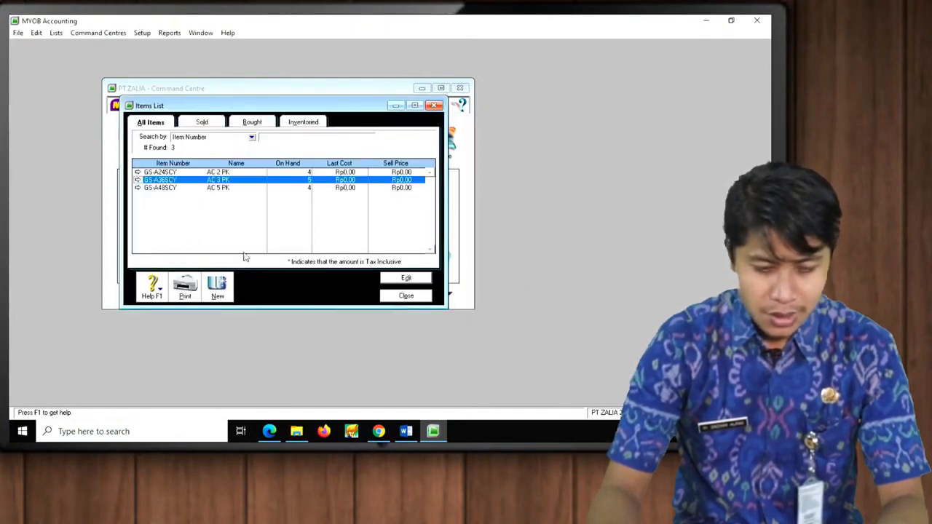
Step: Set item GS-A48SCY's income account for tracking sales to 4-1100 Sales and save the item
{"action": "left_click", "coordinate": [139, 188]}
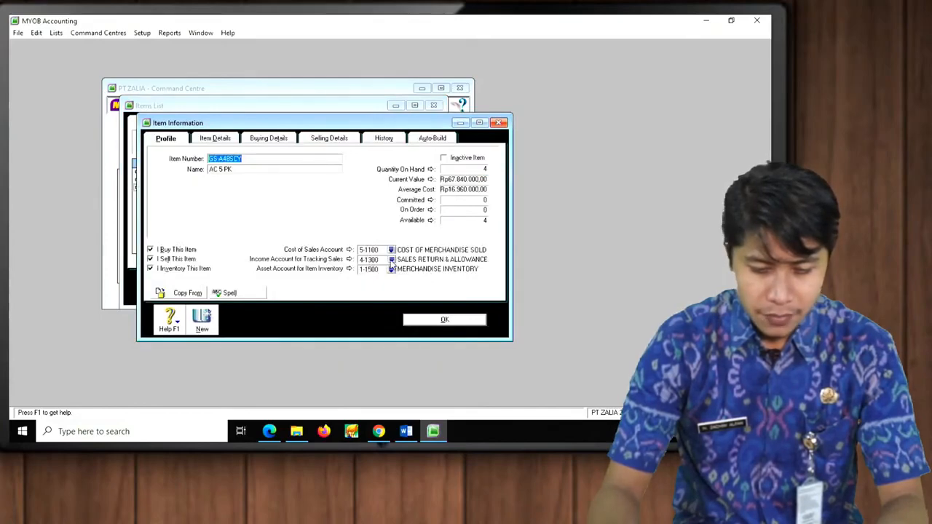
{"action": "left_click", "coordinate": [392, 260]}
{"action": "double_click", "coordinate": [345, 179]}
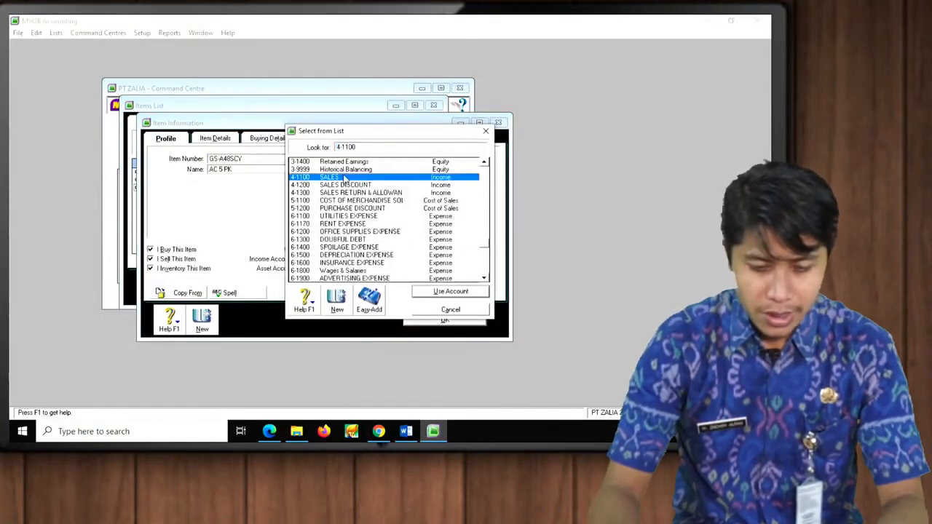
{"action": "left_click", "coordinate": [442, 320]}
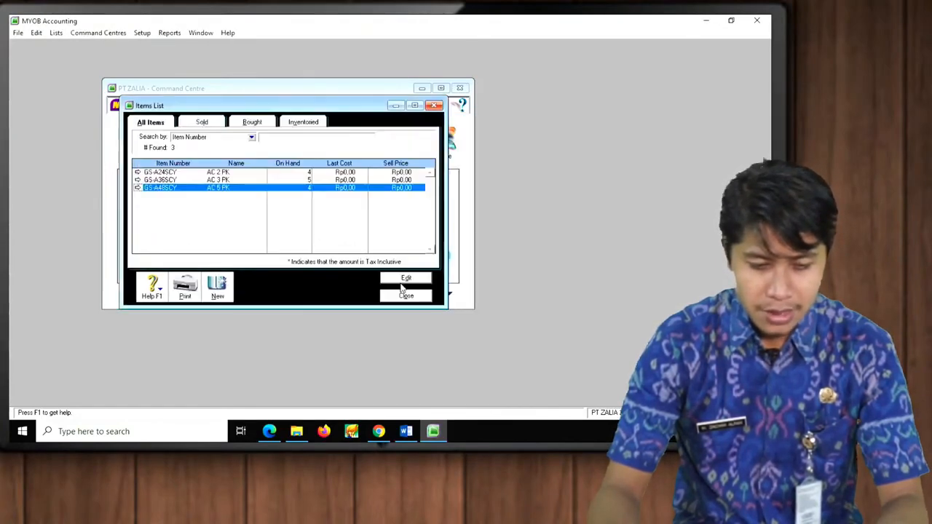
Step: Check the income account assigned to item GS-A24SCY, then close the item and the items list
{"action": "double_click", "coordinate": [231, 174]}
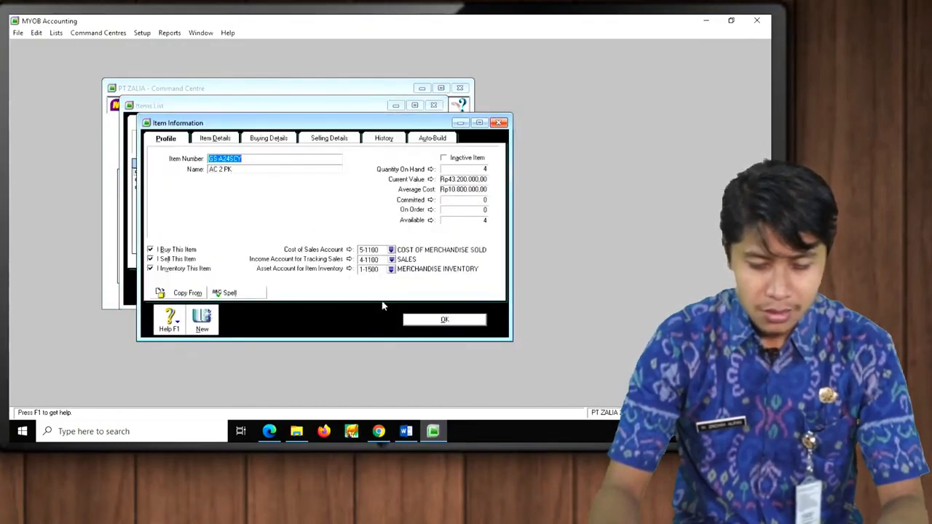
{"action": "left_click", "coordinate": [425, 322]}
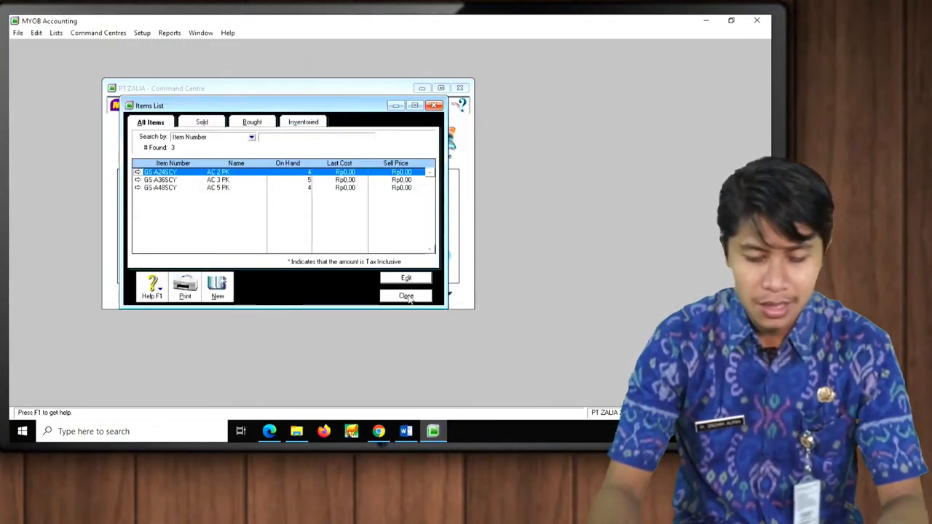
{"action": "left_click", "coordinate": [407, 296]}
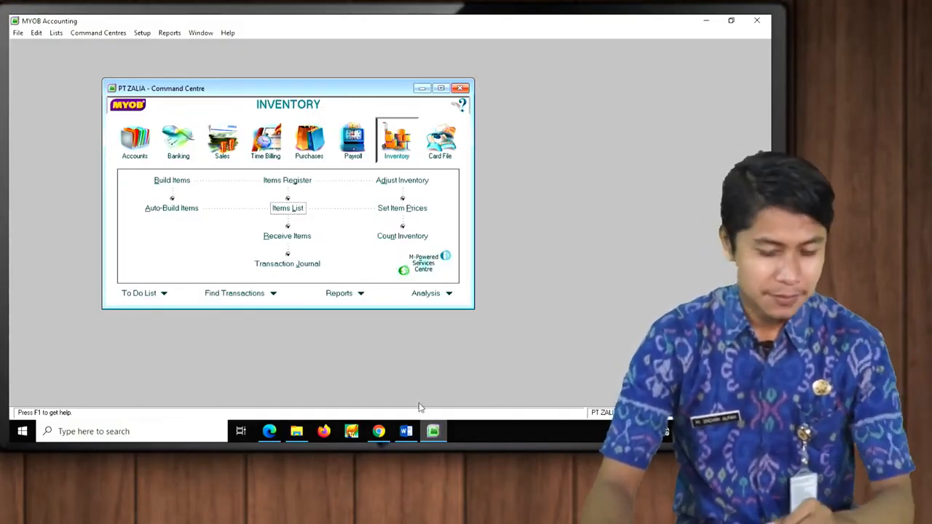
Step: Switch to the Word transaction document and read cash payment voucher BKK 12-02 for CV. TEKNIKA KARYA
{"action": "left_click", "coordinate": [405, 431]}
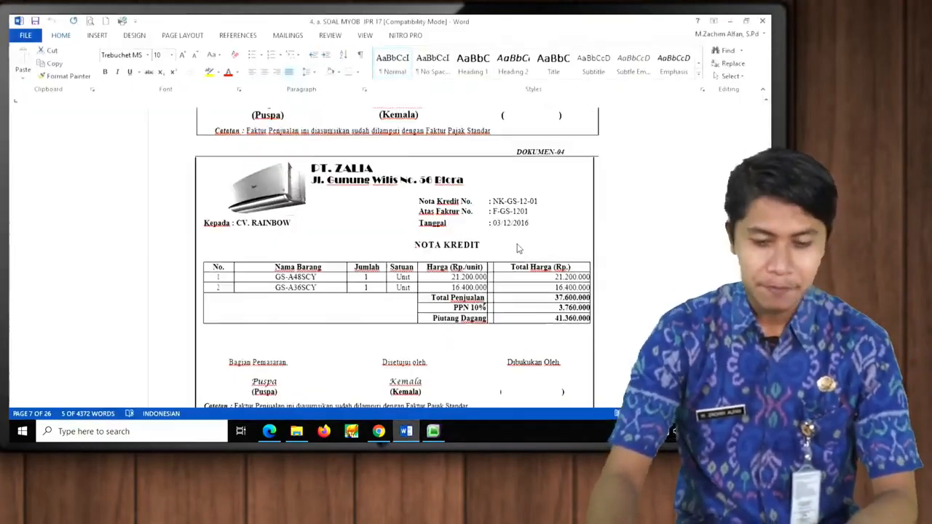
{"action": "scroll", "coordinate": [514, 246], "scroll_direction": "down", "scroll_amount": 2}
{"action": "scroll", "coordinate": [515, 246], "scroll_direction": "down", "scroll_amount": 9}
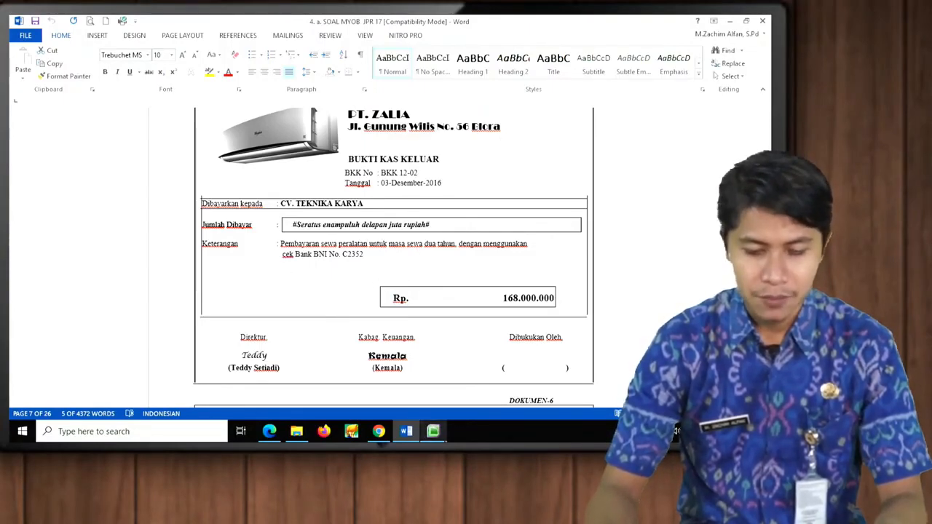
Step: Switch to MYOB and start a Spend Money entry with cheque number BKK12-2, date 03/12/2016 and amount Rp168.000.000
{"action": "left_click", "coordinate": [433, 431]}
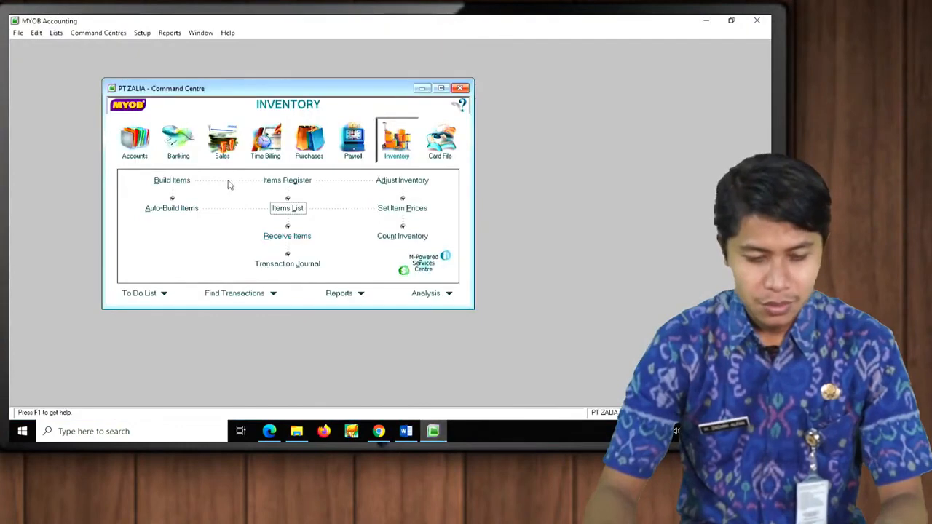
{"action": "left_click", "coordinate": [178, 142]}
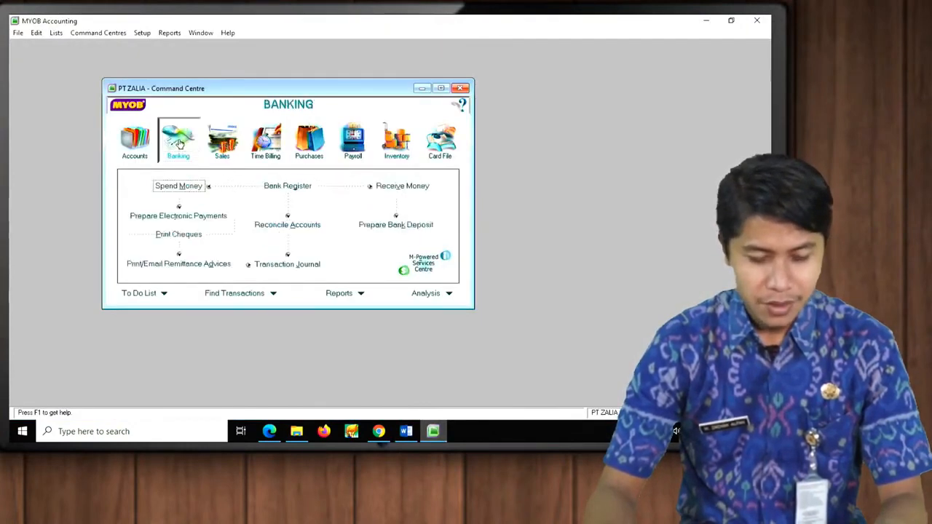
{"action": "left_click", "coordinate": [179, 187]}
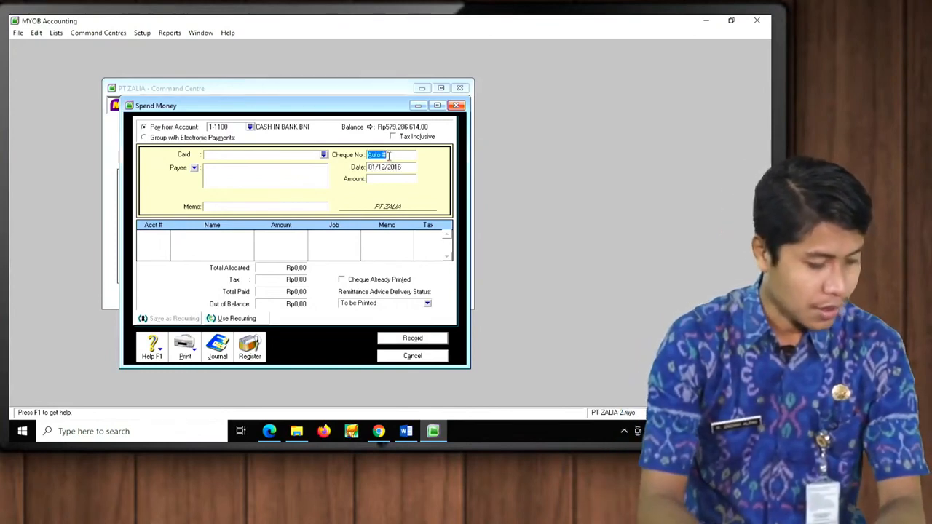
{"action": "type", "text": "BKK12"}
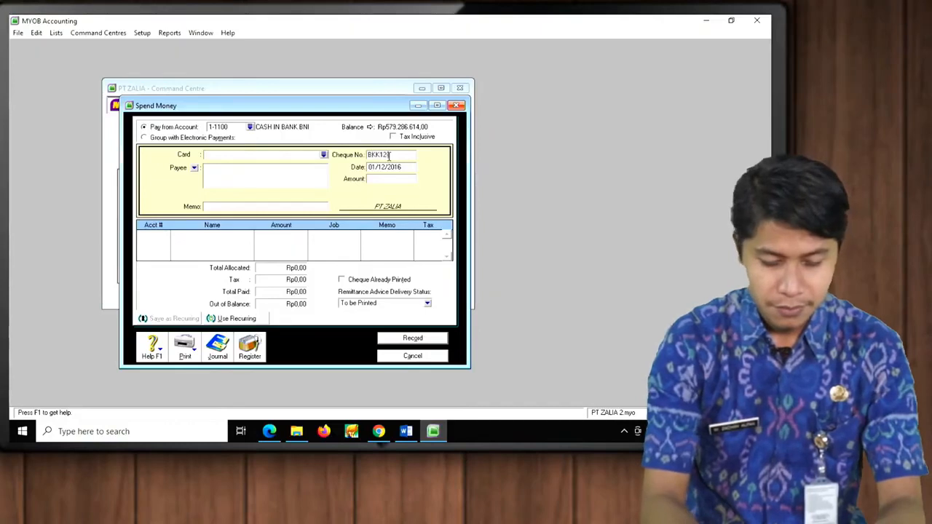
{"action": "type", "text": "2"}
{"action": "key", "text": "Tab"}
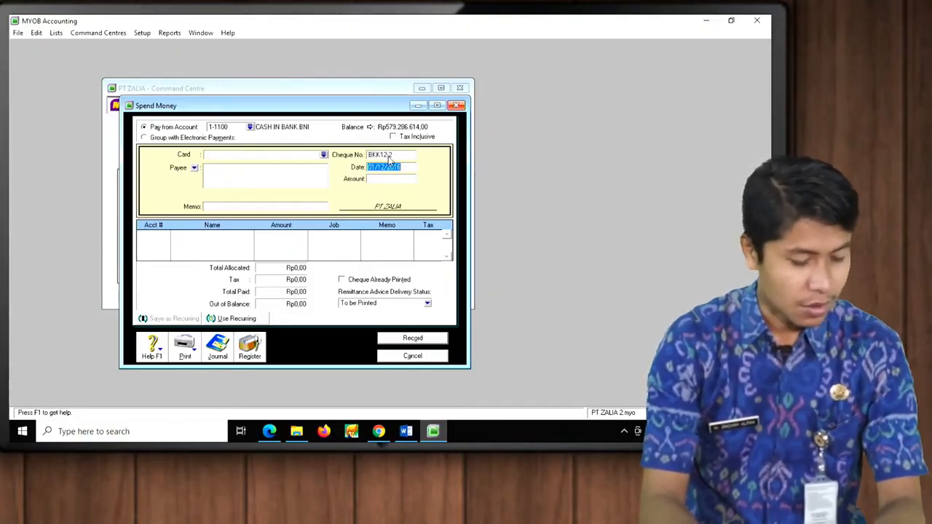
{"action": "type", "text": "3.12.16"}
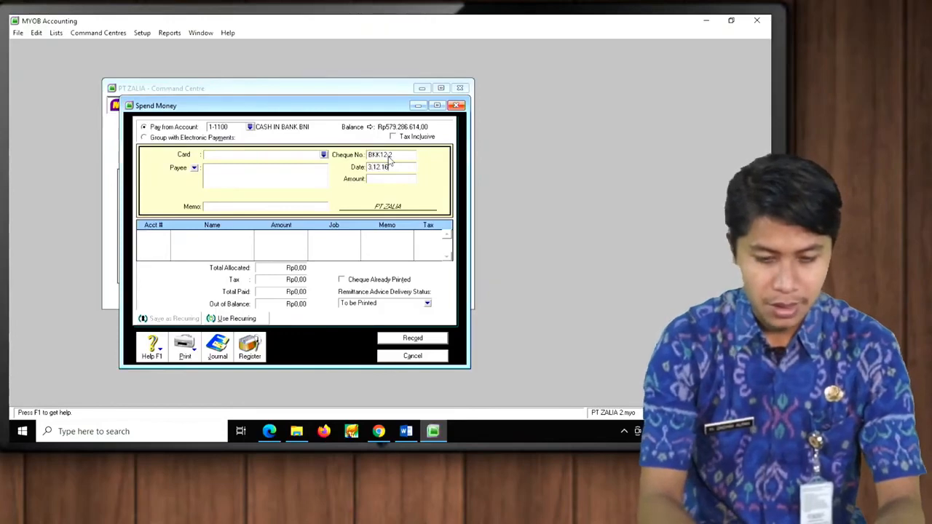
{"action": "key", "text": "Tab"}
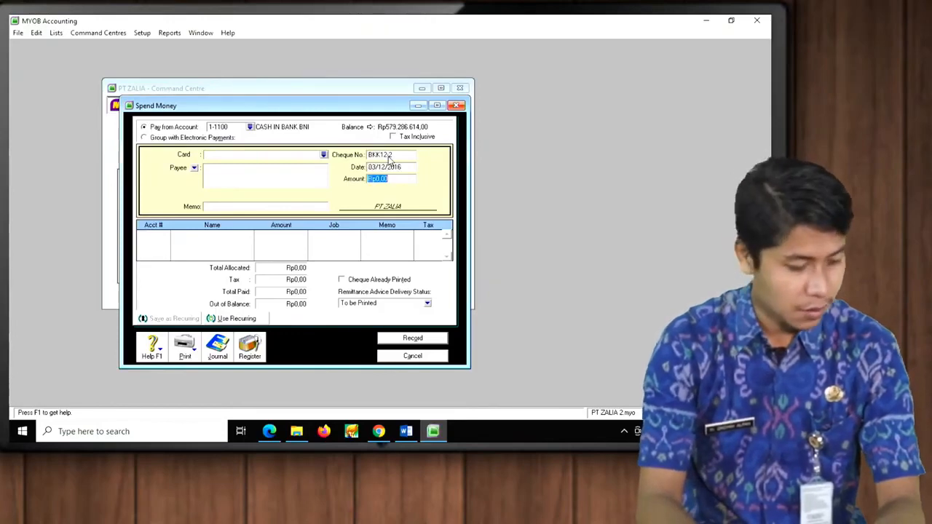
{"action": "type", "text": "1680000"}
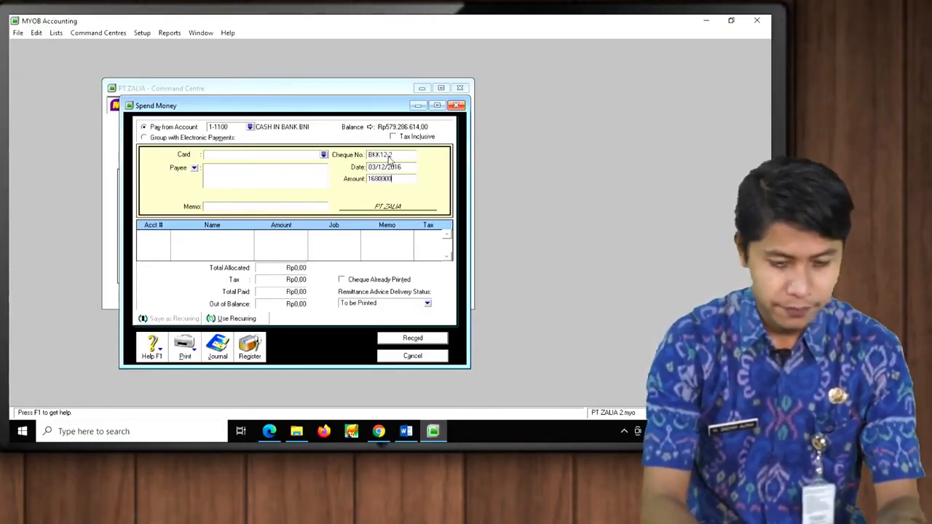
{"action": "type", "text": "68.000.000"}
{"action": "key", "text": "Tab"}
{"action": "key", "text": "Tab"}
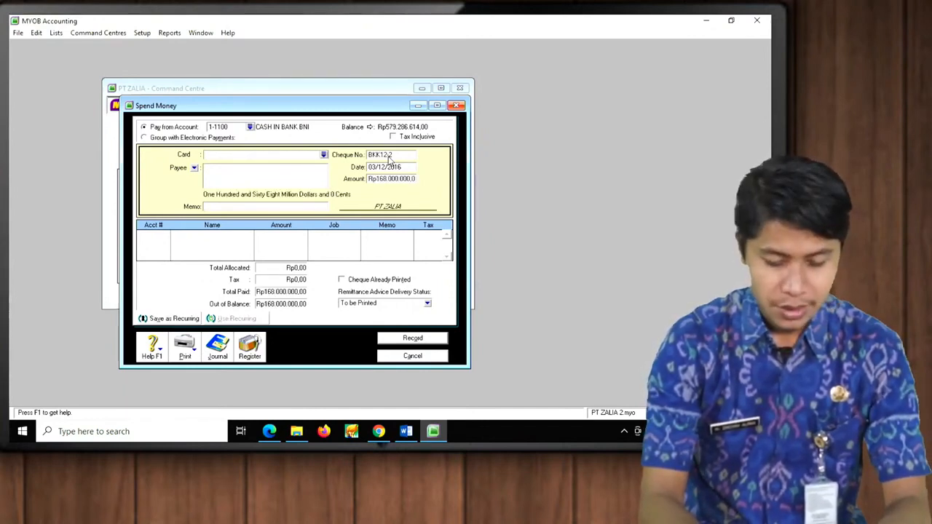
Step: Enter the payment memo "PEMBAYARAN SEWA PERALATAN SELAMA 2 TAHUN"
{"action": "type", "text": "PEMBAYA"}
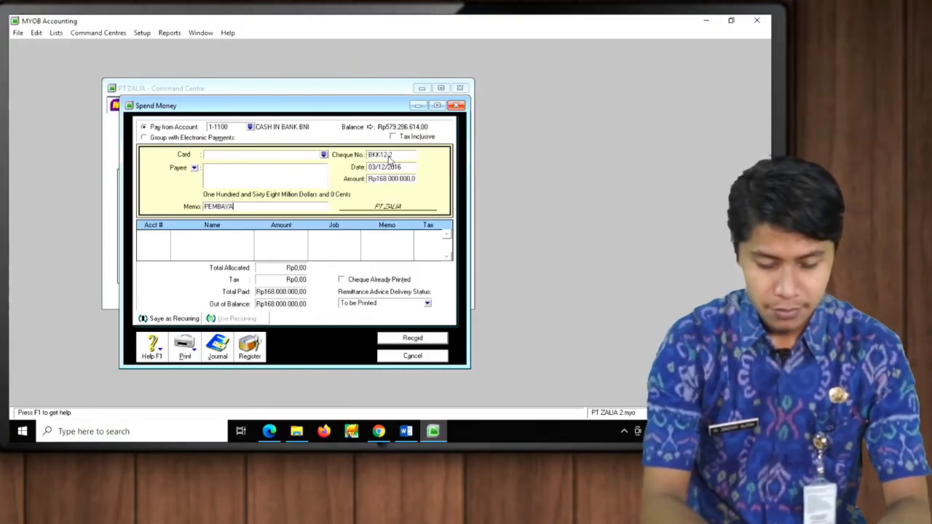
{"action": "type", "text": "RAN SEWA PERLATA"}
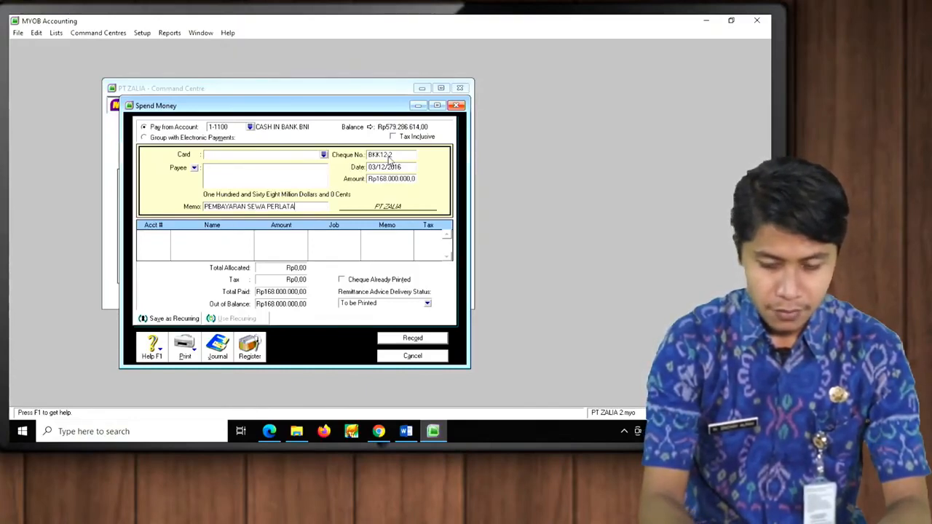
{"action": "key", "text": "BackSpace"}
{"action": "key", "text": "BackSpace"}
{"action": "key", "text": "BackSpace"}
{"action": "key", "text": "BackSpace"}
{"action": "type", "text": "ALAT"}
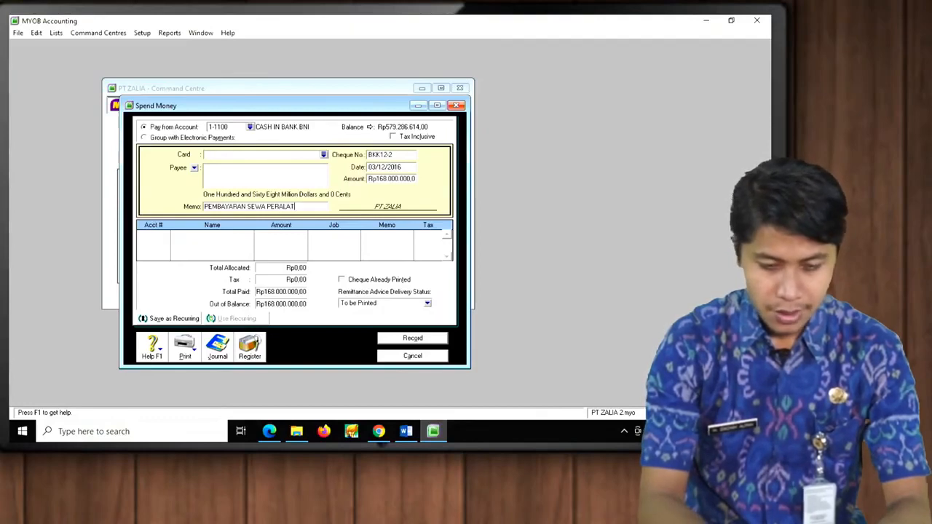
{"action": "type", "text": "AN SELAMA"}
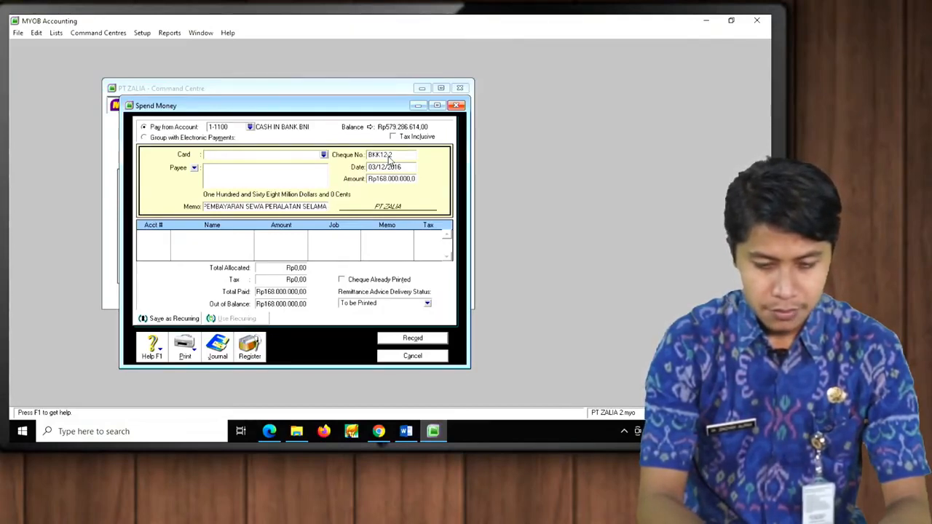
{"action": "type", "text": " 2 TAHUN"}
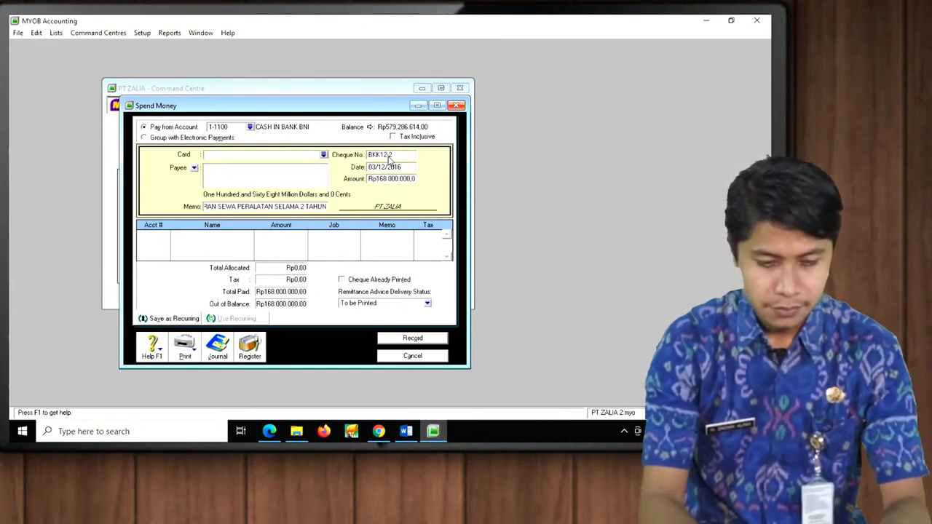
{"action": "key", "text": "Tab"}
Step: Allocate the payment to account 1-1800 Prepaid Rent
{"action": "type", "text": "6"}
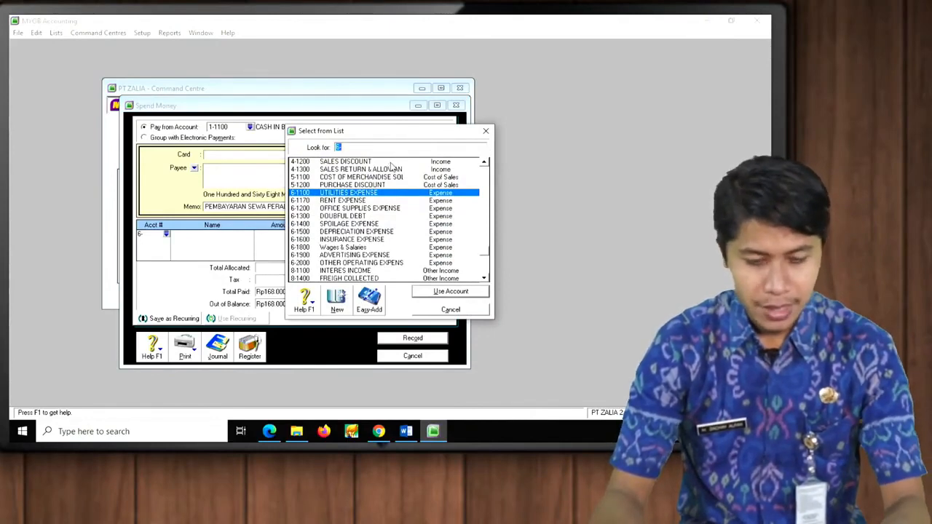
{"action": "type", "text": "1"}
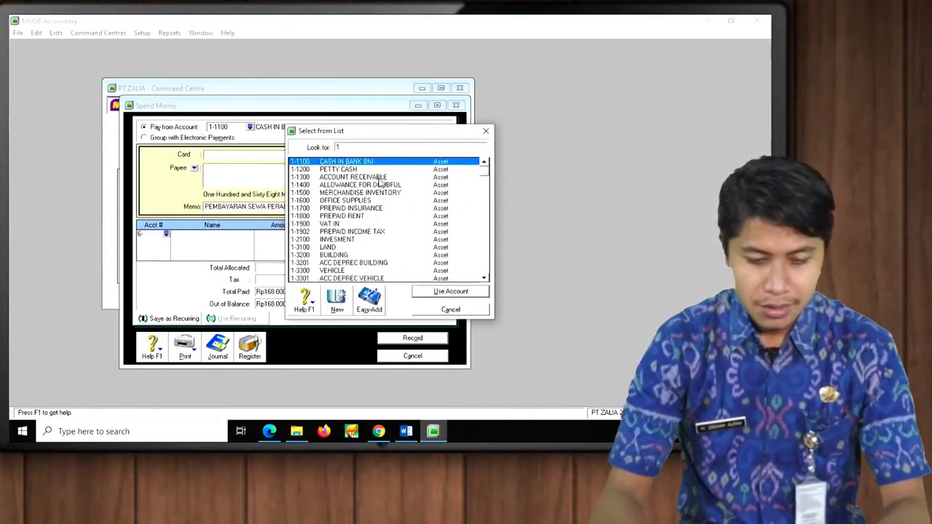
{"action": "left_click", "coordinate": [350, 217]}
{"action": "double_click", "coordinate": [349, 217]}
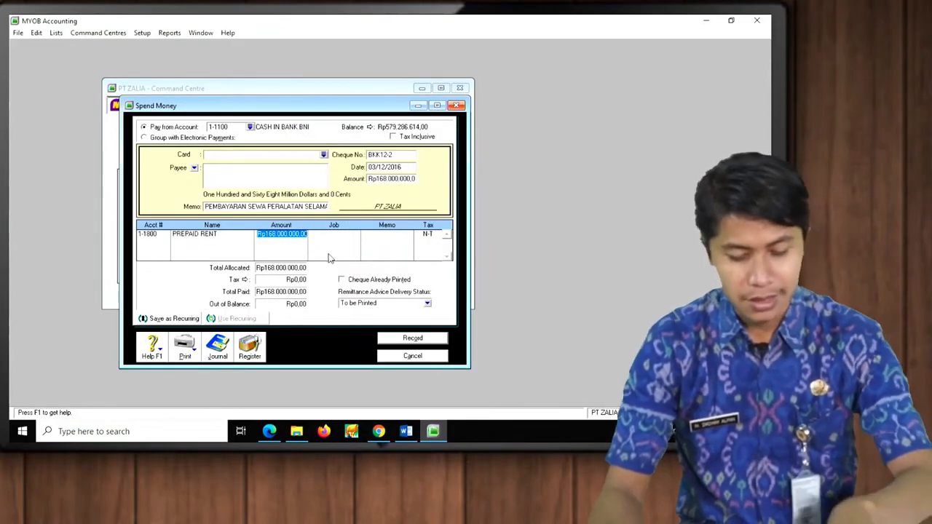
Step: Review the journal recap of the equipment rent payment, record it, and close the Spend Money window
{"action": "key", "text": "ctrl+r"}
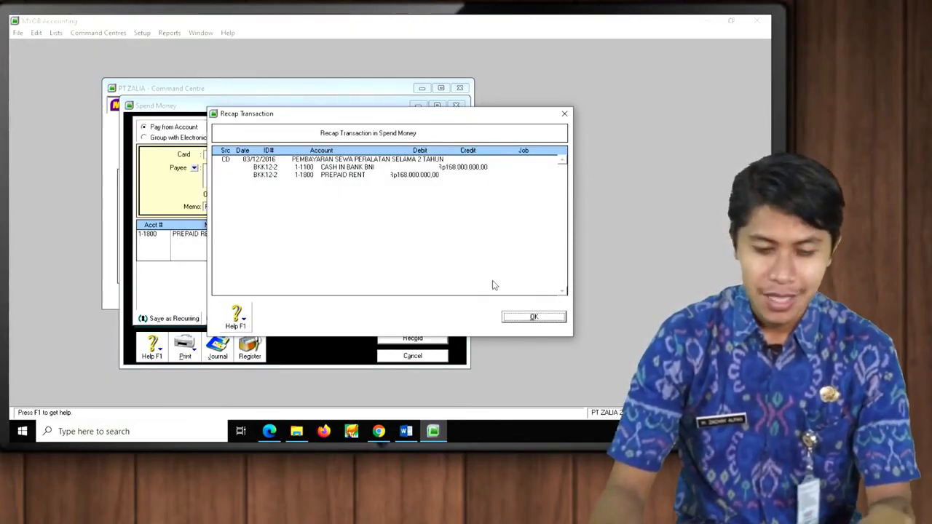
{"action": "left_click", "coordinate": [531, 321]}
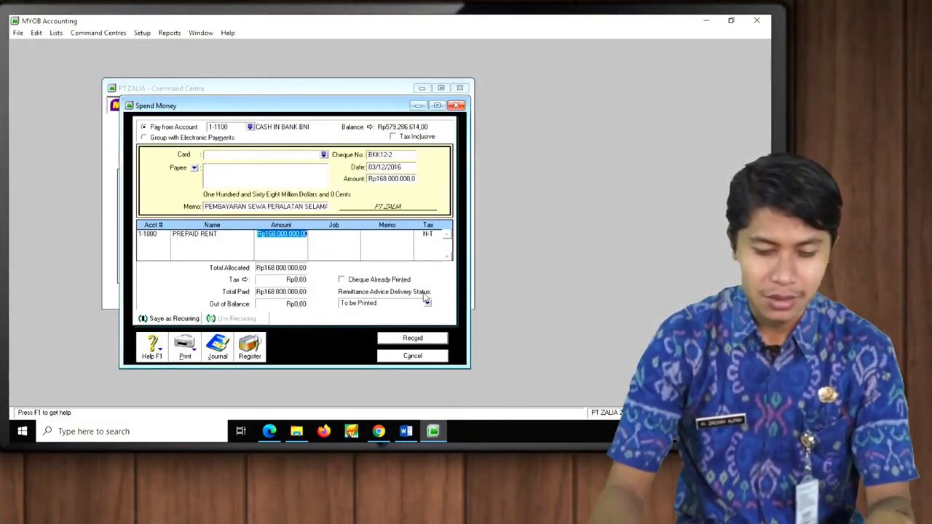
{"action": "left_click", "coordinate": [418, 339]}
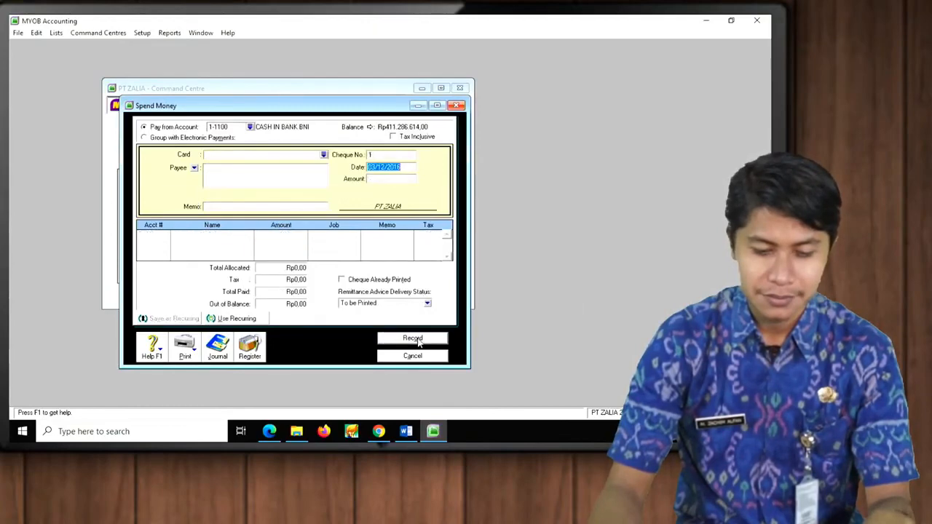
{"action": "left_click", "coordinate": [422, 355]}
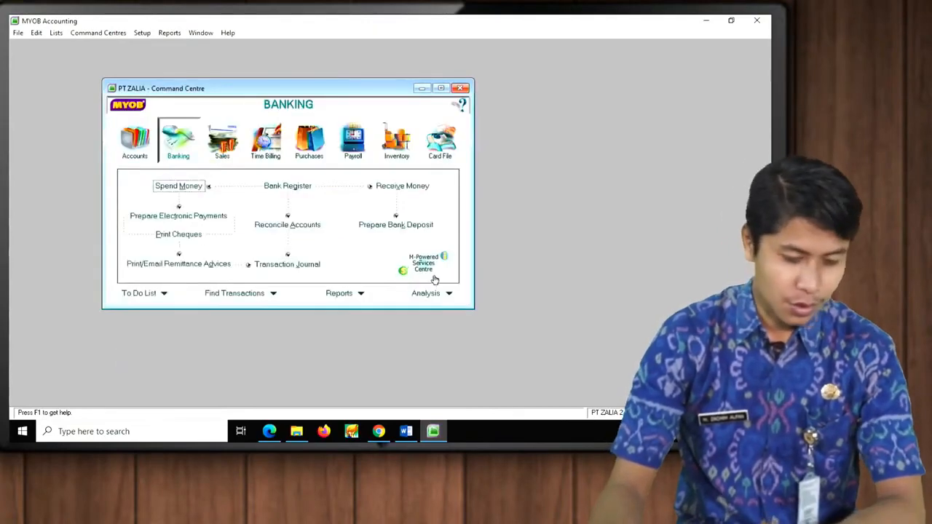
Step: Switch to the Word document and read petty cash voucher VKK-12/02 and CV. RAINBOW's cash receipt BKM-12-01
{"action": "left_click", "coordinate": [407, 432]}
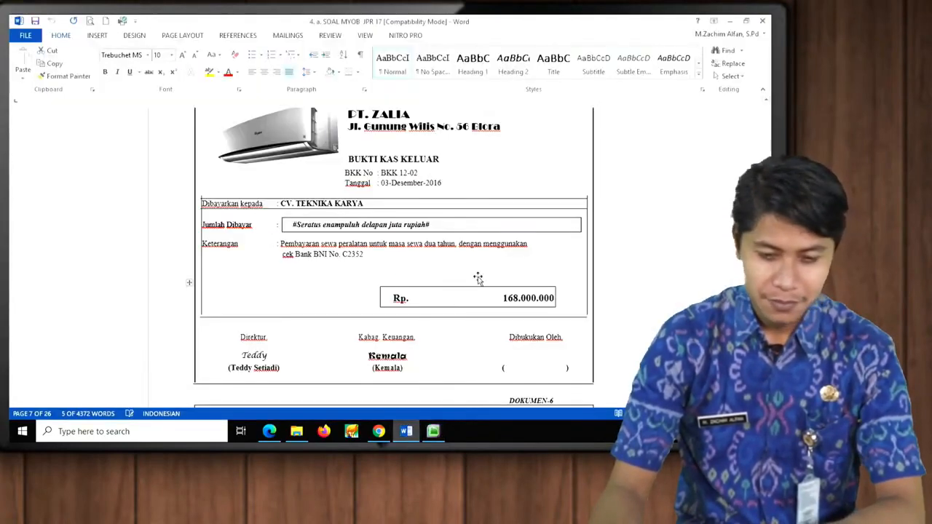
{"action": "scroll", "coordinate": [481, 274], "scroll_direction": "up", "scroll_amount": 2}
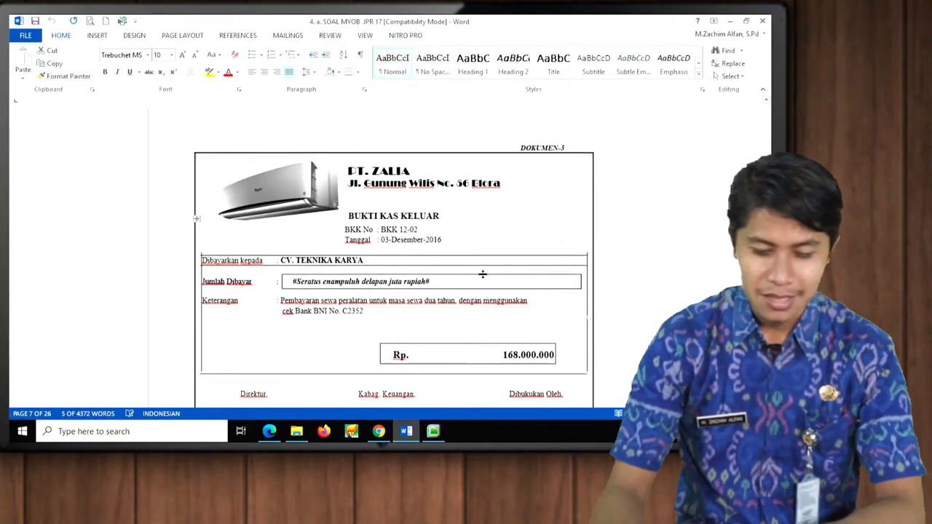
{"action": "scroll", "coordinate": [483, 273], "scroll_direction": "down", "scroll_amount": 8}
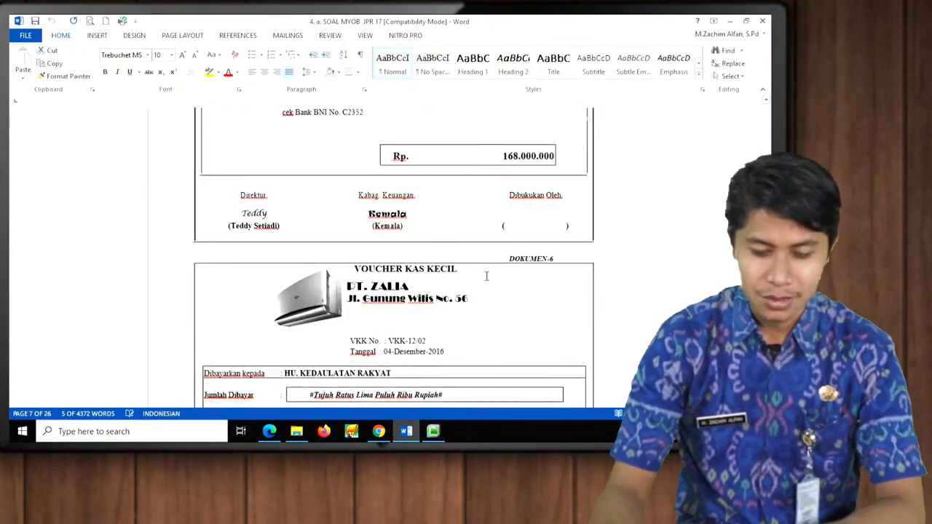
{"action": "scroll", "coordinate": [487, 276], "scroll_direction": "down", "scroll_amount": 4}
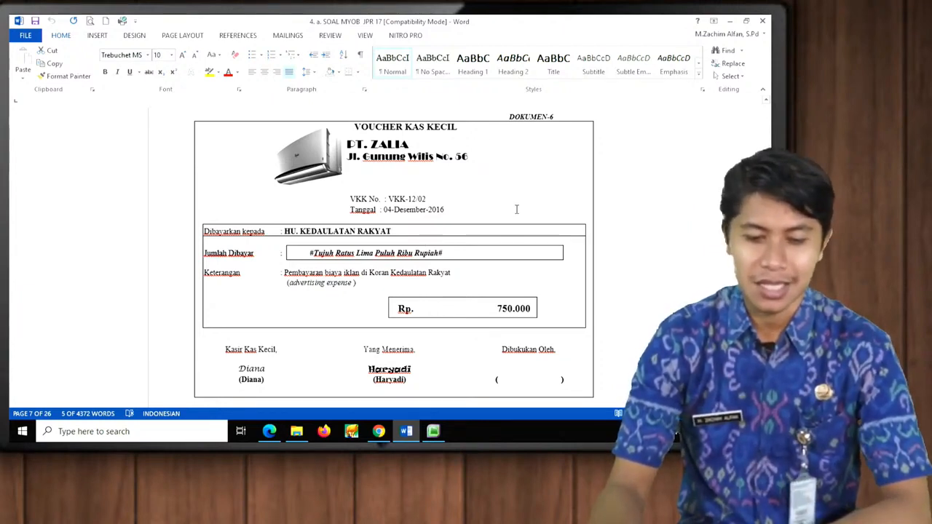
{"action": "scroll", "coordinate": [482, 229], "scroll_direction": "down", "scroll_amount": 10}
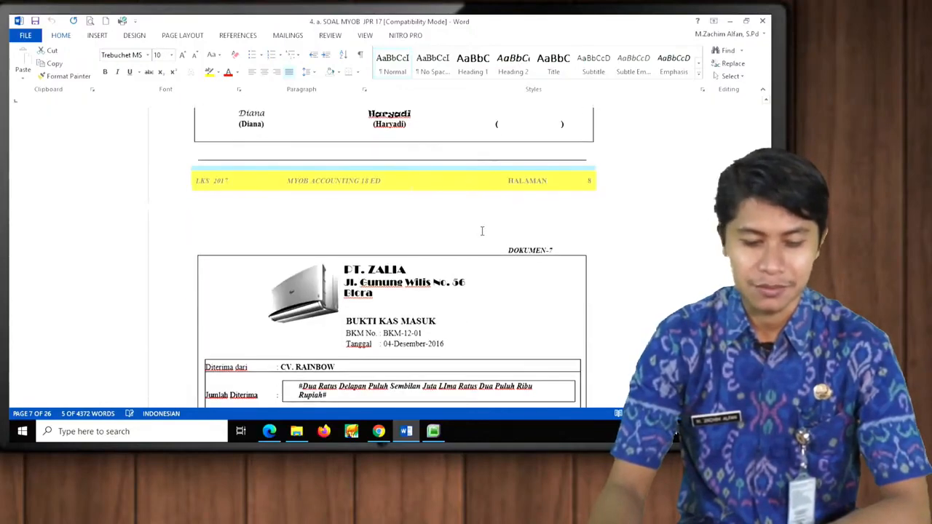
{"action": "scroll", "coordinate": [482, 231], "scroll_direction": "down", "scroll_amount": 2}
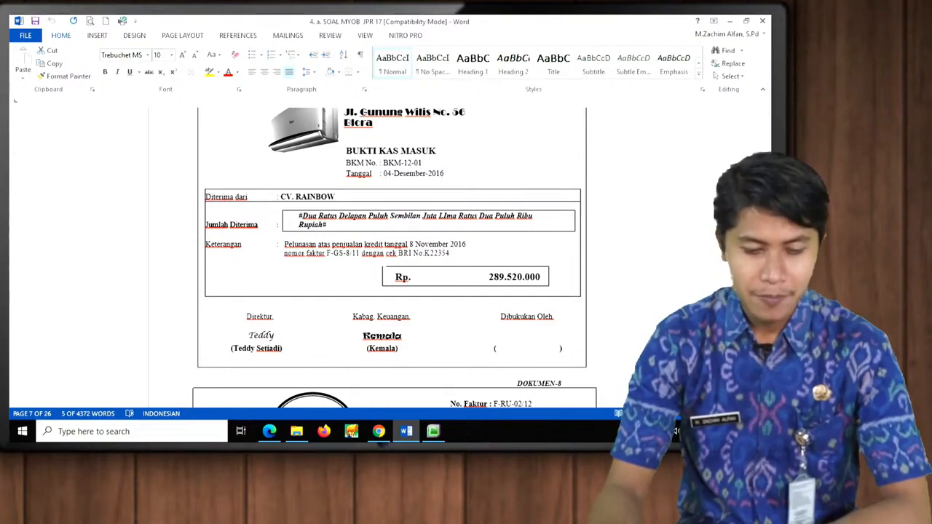
Step: Switch to MYOB and start a Receive Payments entry for customer CV RAINBOW
{"action": "scroll", "coordinate": [392, 257], "scroll_direction": "up", "scroll_amount": 1}
{"action": "scroll", "coordinate": [391, 257], "scroll_direction": "up", "scroll_amount": 1}
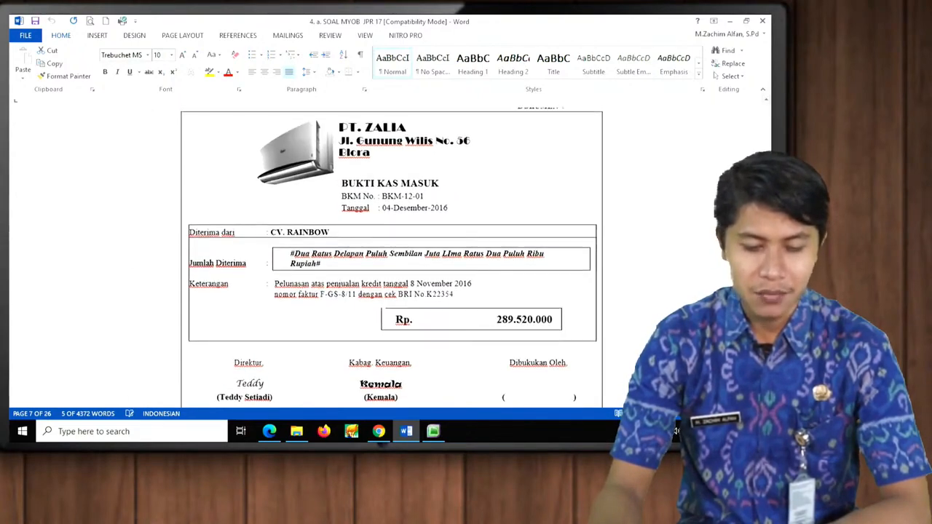
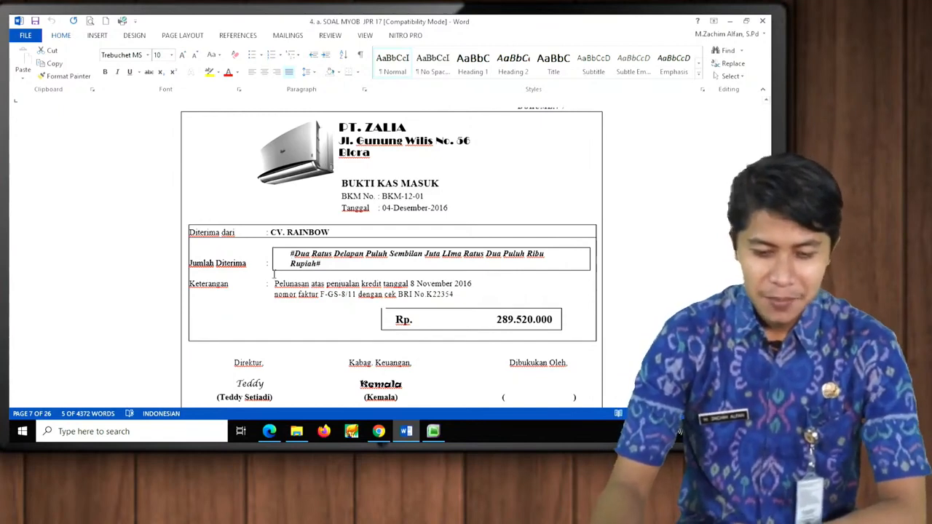
{"action": "left_click", "coordinate": [436, 431]}
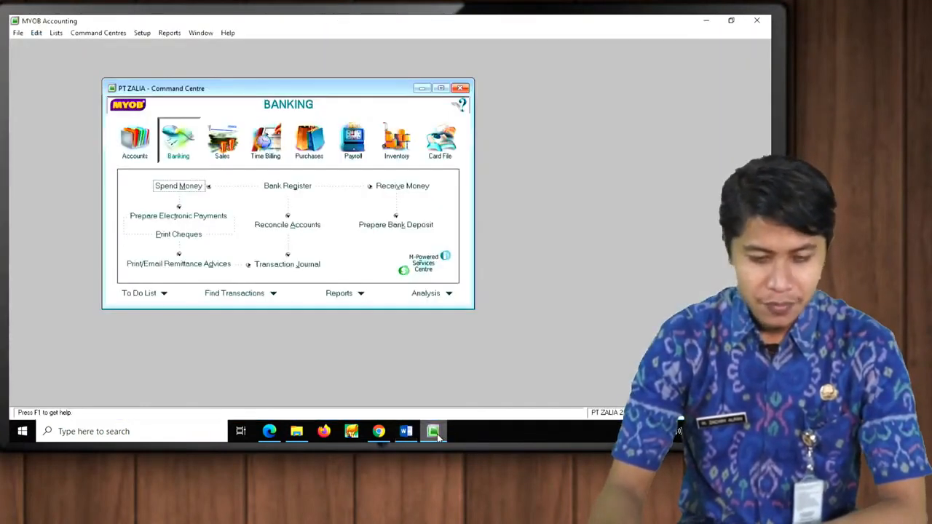
{"action": "left_click", "coordinate": [224, 149]}
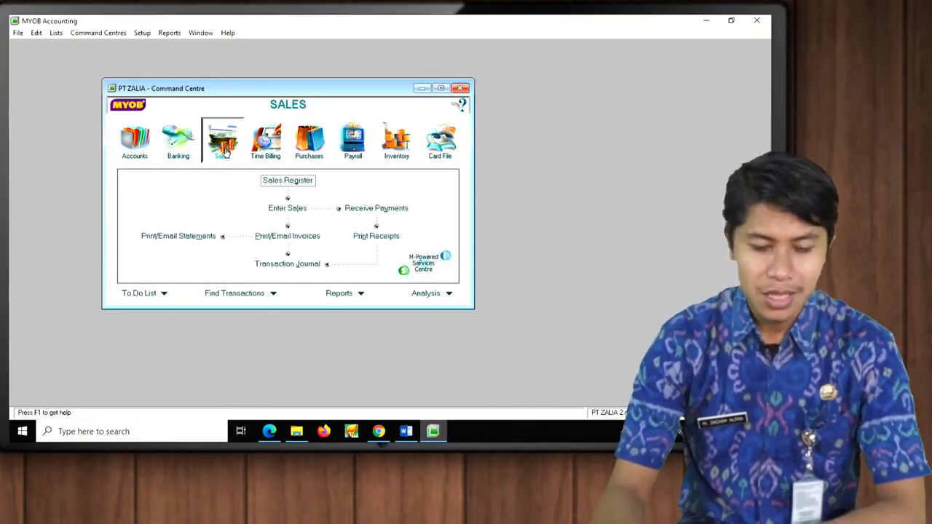
{"action": "left_click", "coordinate": [377, 209]}
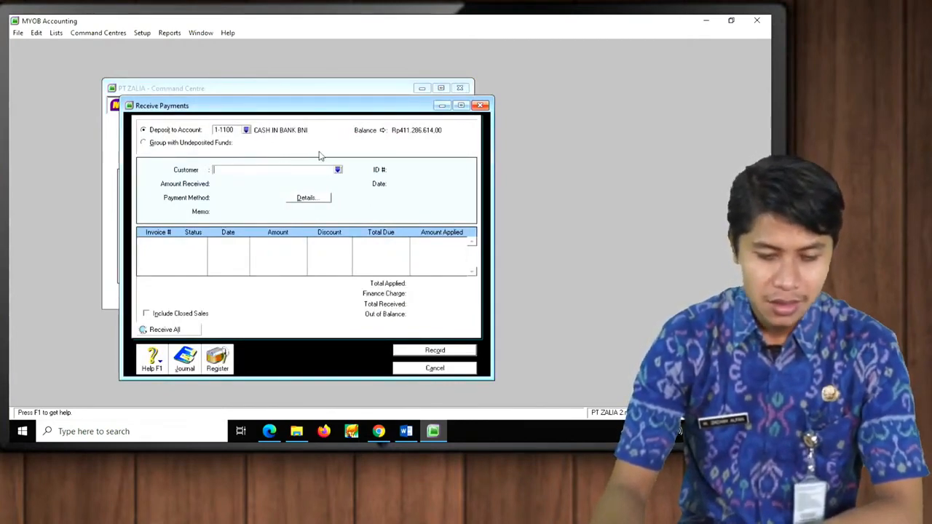
{"action": "left_click", "coordinate": [339, 170]}
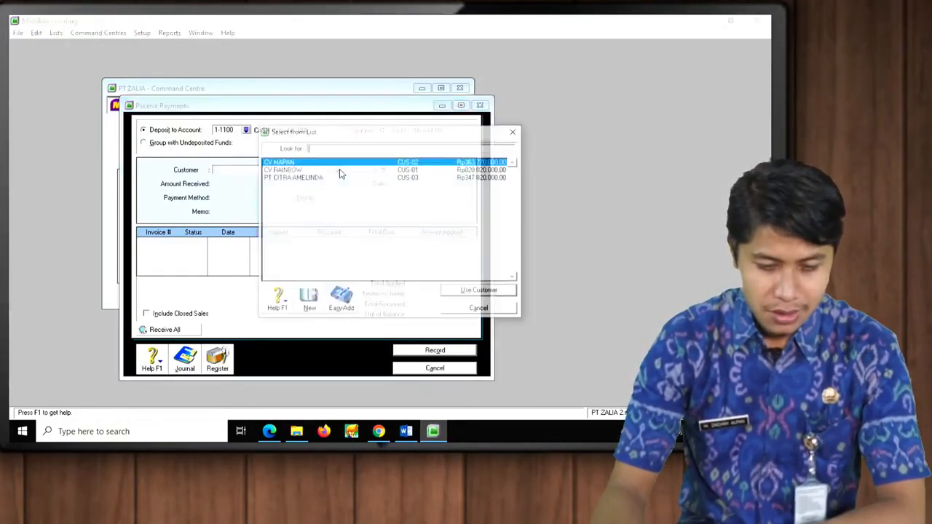
{"action": "double_click", "coordinate": [324, 171]}
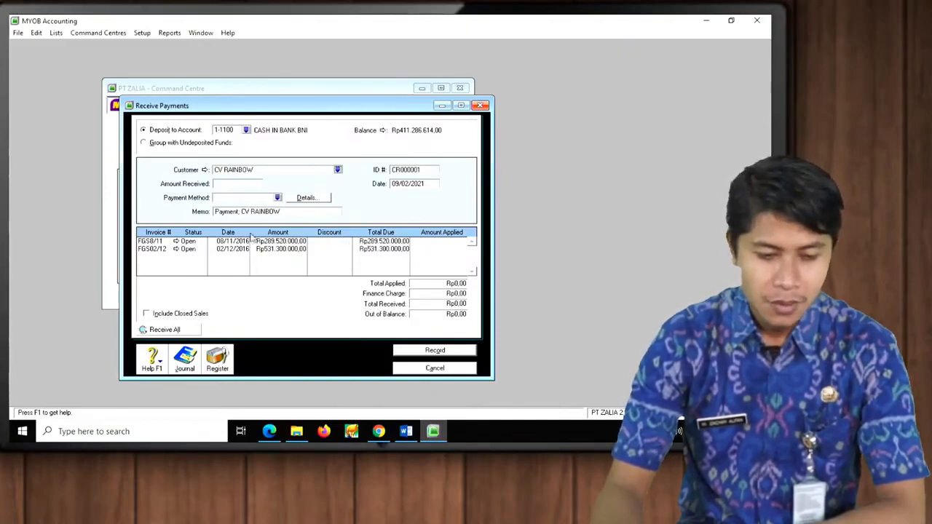
Step: Set the amount received from CV RAINBOW to Rp289.520.000
{"action": "left_click", "coordinate": [233, 185]}
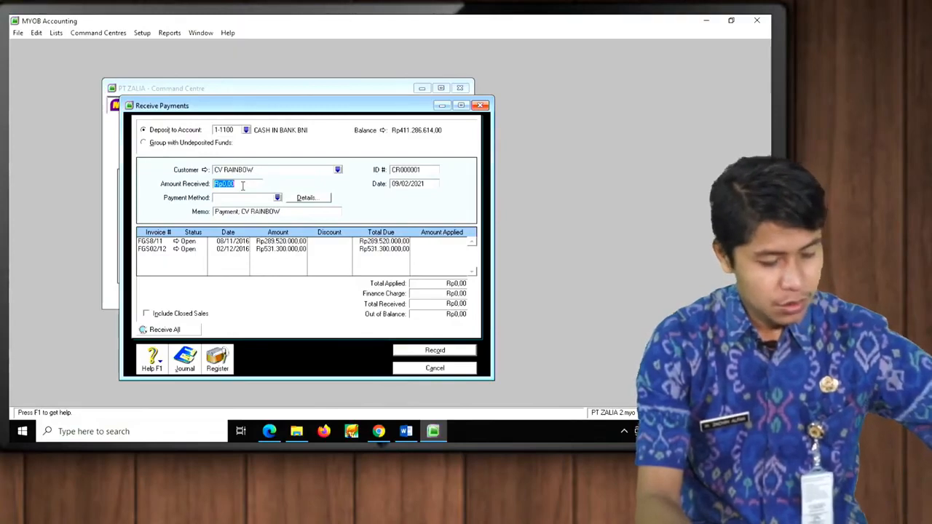
{"action": "type", "text": "289"}
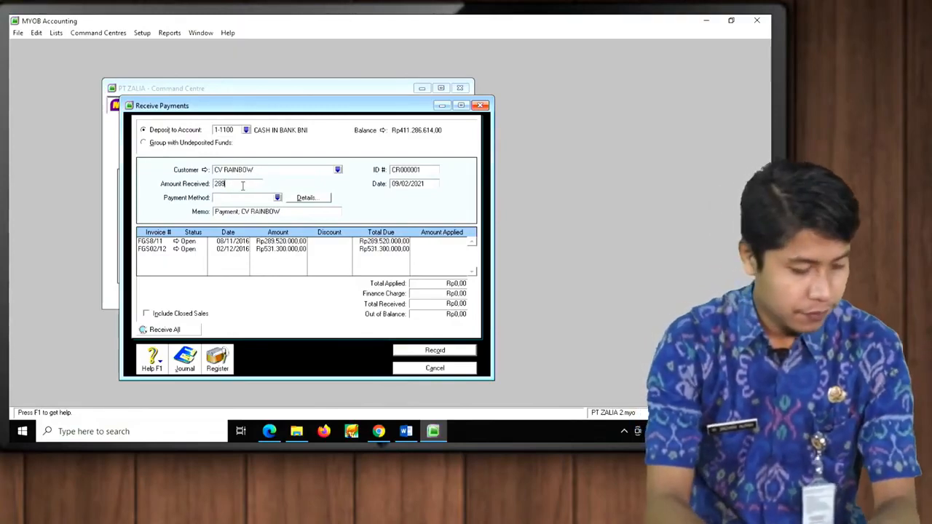
{"action": "type", "text": ".52"}
{"action": "type", "text": "0."}
{"action": "type", "text": "0000"}
{"action": "key", "text": "Tab"}
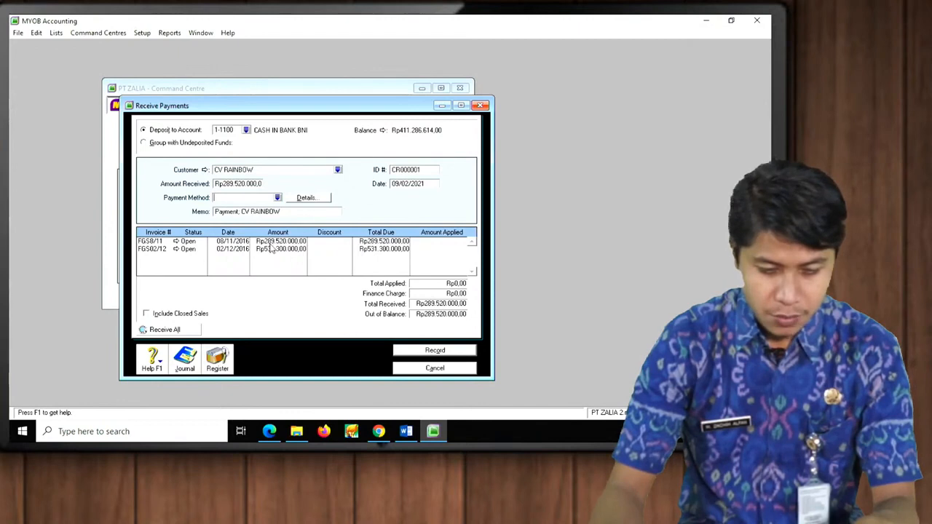
Step: Set the receipt's ID number to BKM12-01 and its date to 04/12/2016
{"action": "left_click", "coordinate": [428, 170]}
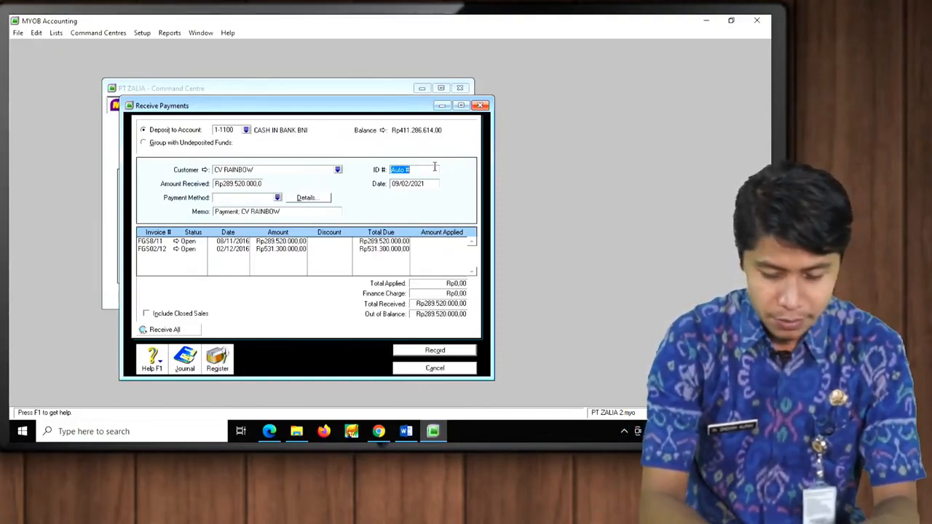
{"action": "type", "text": "BKM12"}
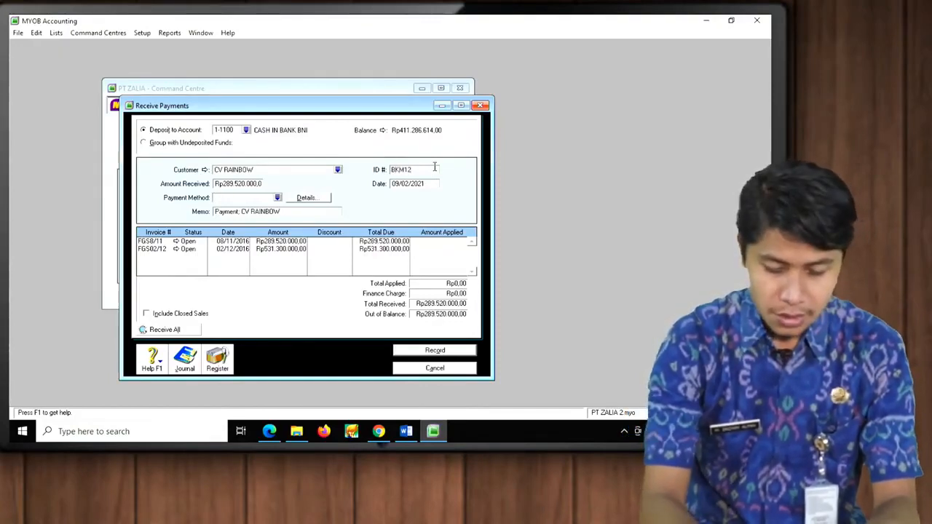
{"action": "type", "text": "-01"}
{"action": "key", "text": "Tab"}
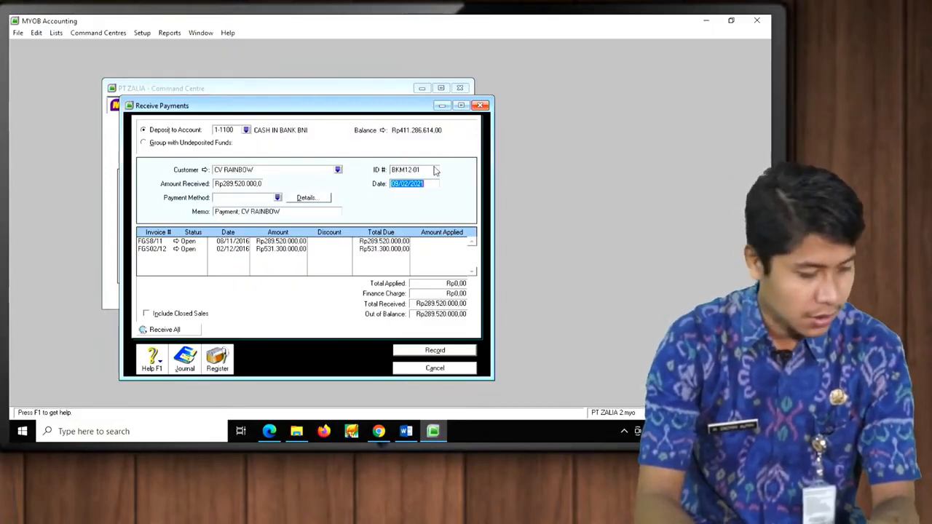
{"action": "type", "text": "4.12.16"}
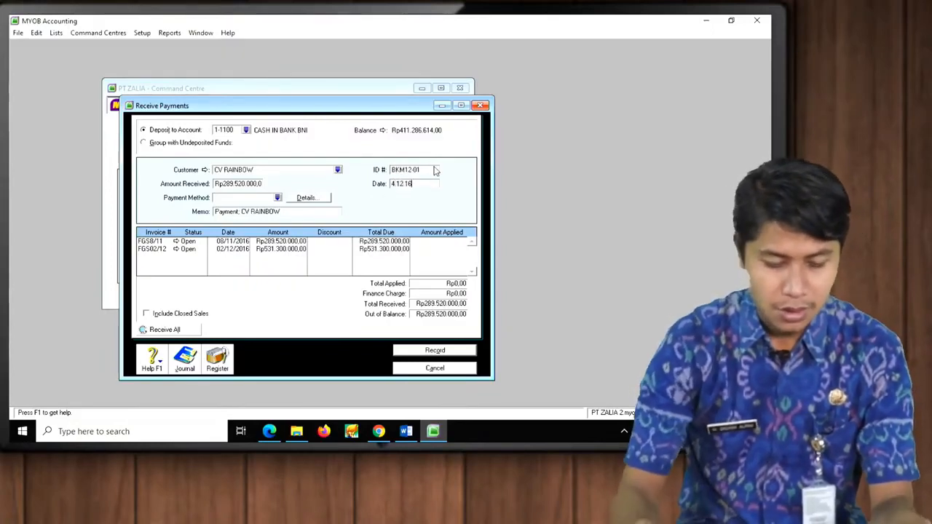
{"action": "key", "text": "Tab"}
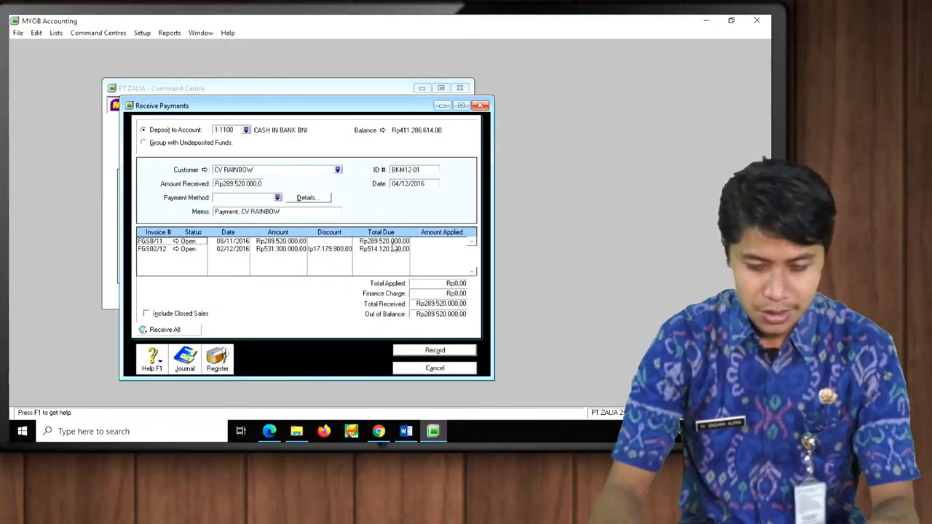
Step: Apply the full Rp289.520.000 received to invoice FGS8/11
{"action": "left_click", "coordinate": [450, 244]}
{"action": "key", "text": "Tab"}
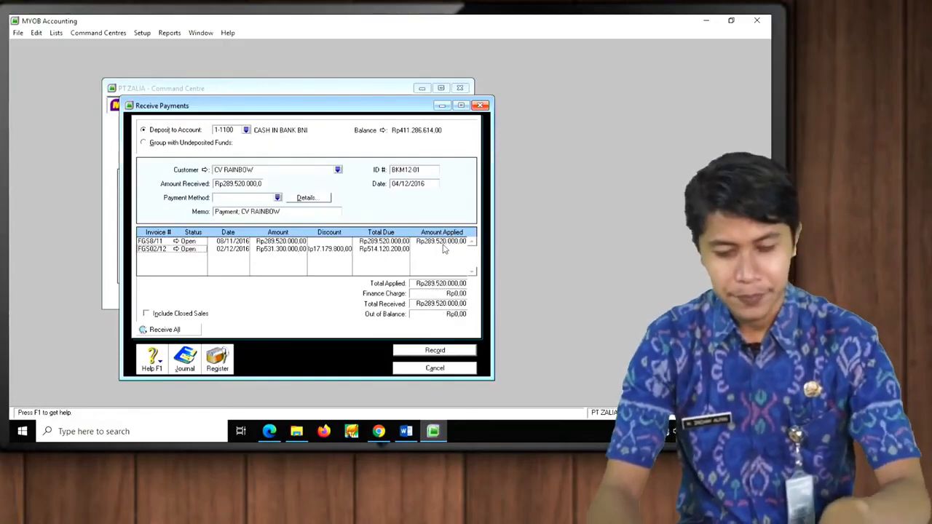
Step: Review the journal recap of CV RAINBOW's payment, record it, and close the Receive Payments window
{"action": "key", "text": "ctrl+r"}
{"action": "left_click_drag", "start_coordinate": [360, 121], "coordinate": [516, 176]}
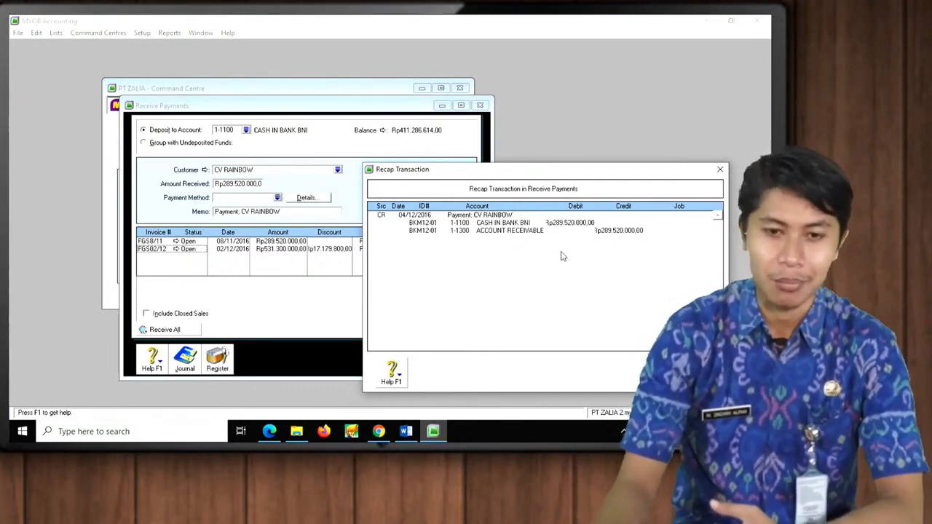
{"action": "key", "text": "Escape"}
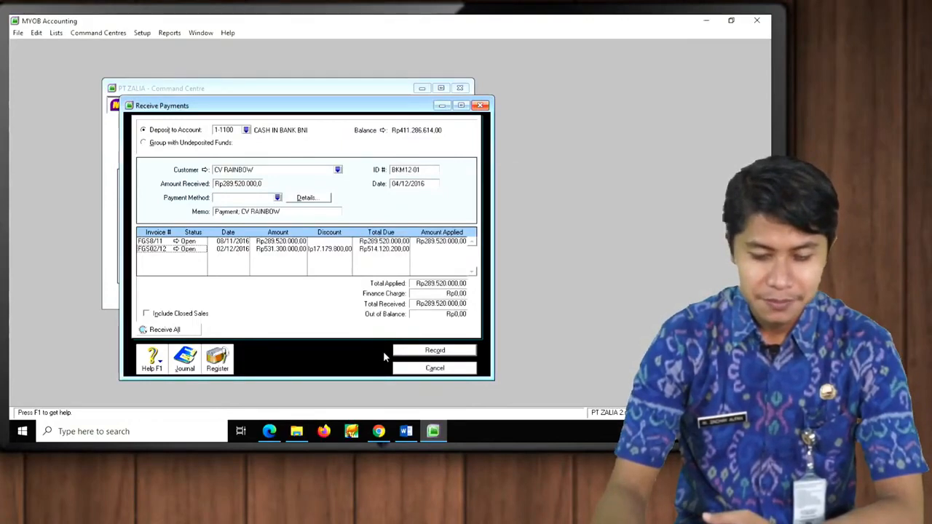
{"action": "left_click", "coordinate": [406, 353]}
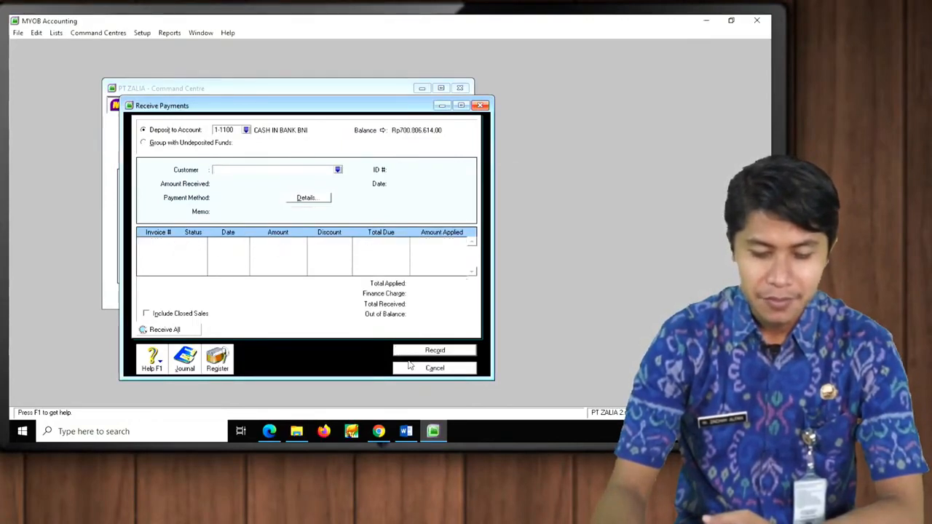
{"action": "left_click", "coordinate": [412, 369]}
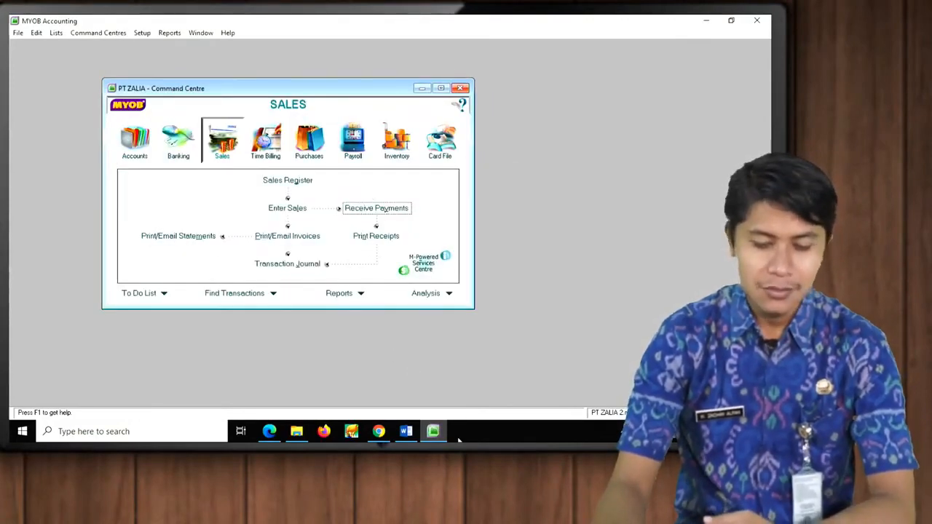
Step: Switch to the Word document and read PT. SEDAR's sales invoice F-RU-02/12 in DOKUMEN-8
{"action": "left_click", "coordinate": [406, 431]}
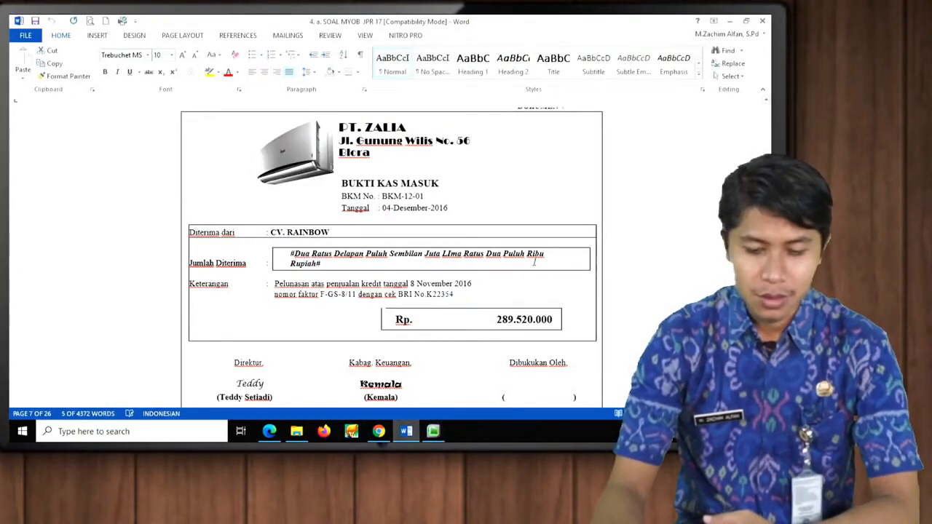
{"action": "scroll", "coordinate": [542, 264], "scroll_direction": "down", "scroll_amount": 7}
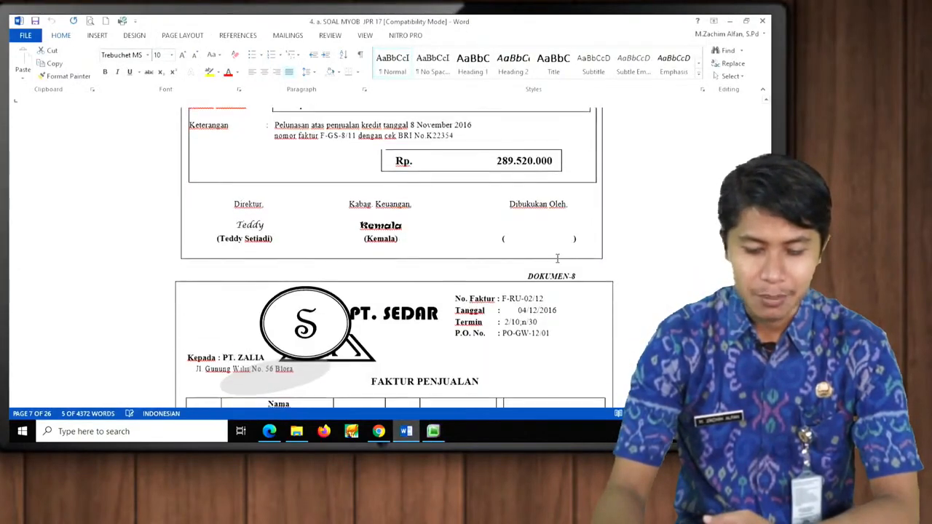
{"action": "scroll", "coordinate": [559, 258], "scroll_direction": "down", "scroll_amount": 2}
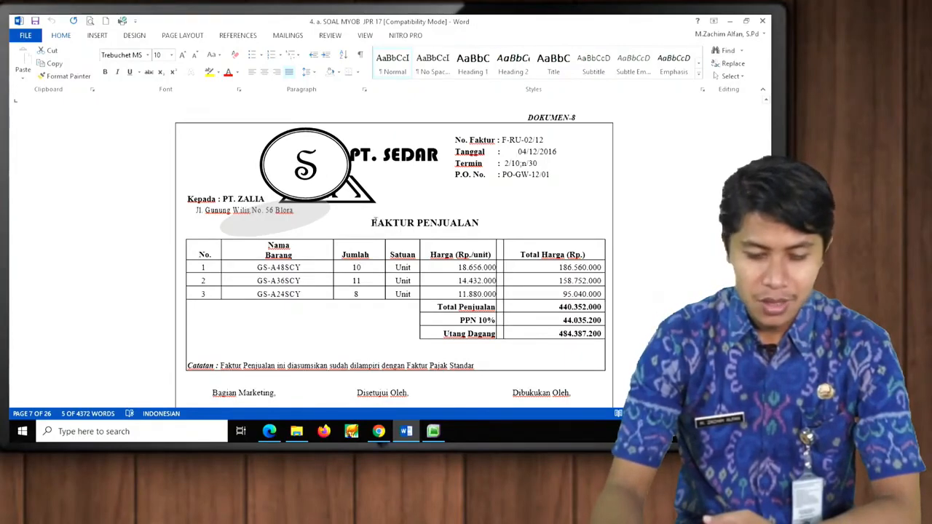
{"action": "left_click_drag", "start_coordinate": [374, 222], "coordinate": [489, 224]}
{"action": "left_click", "coordinate": [487, 225]}
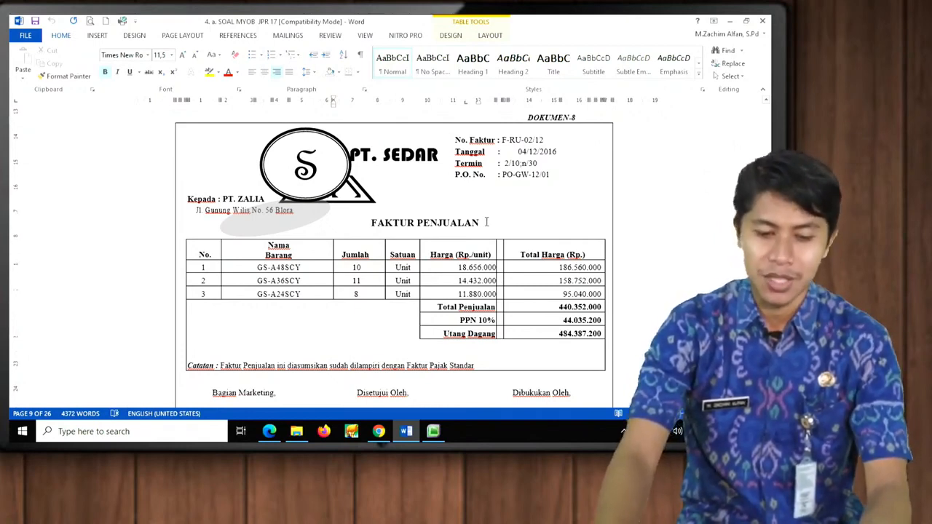
{"action": "left_click_drag", "start_coordinate": [369, 224], "coordinate": [487, 221]}
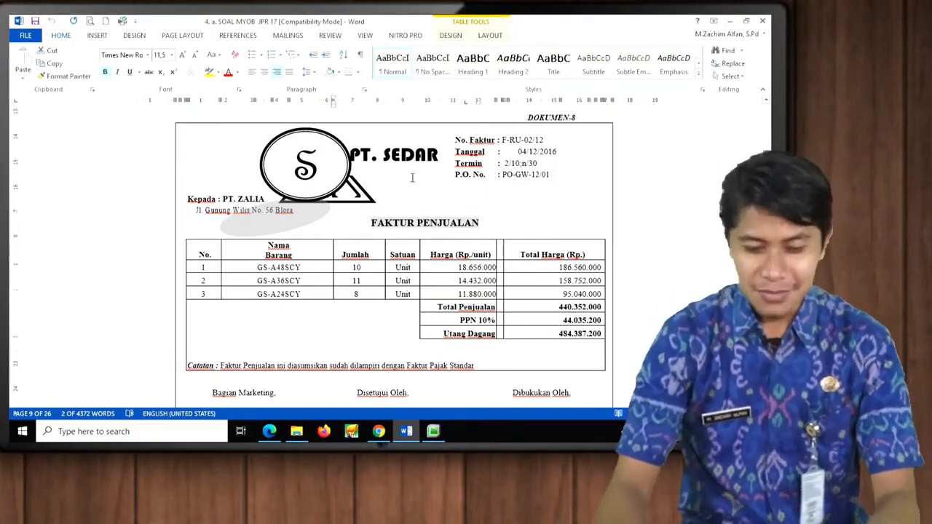
{"action": "left_click", "coordinate": [493, 221]}
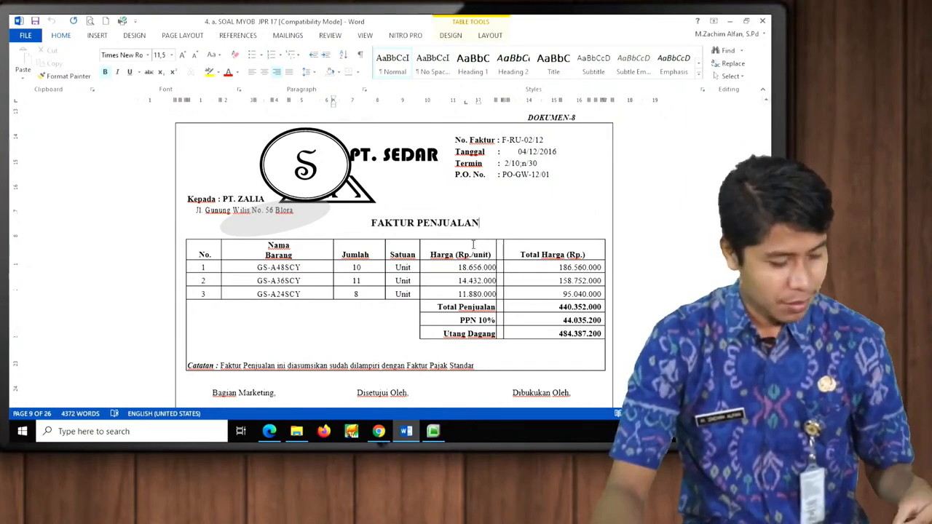
Step: Switch to MYOB and start a new purchase bill with tax-exclusive prices and the Item layout
{"action": "left_click", "coordinate": [434, 431]}
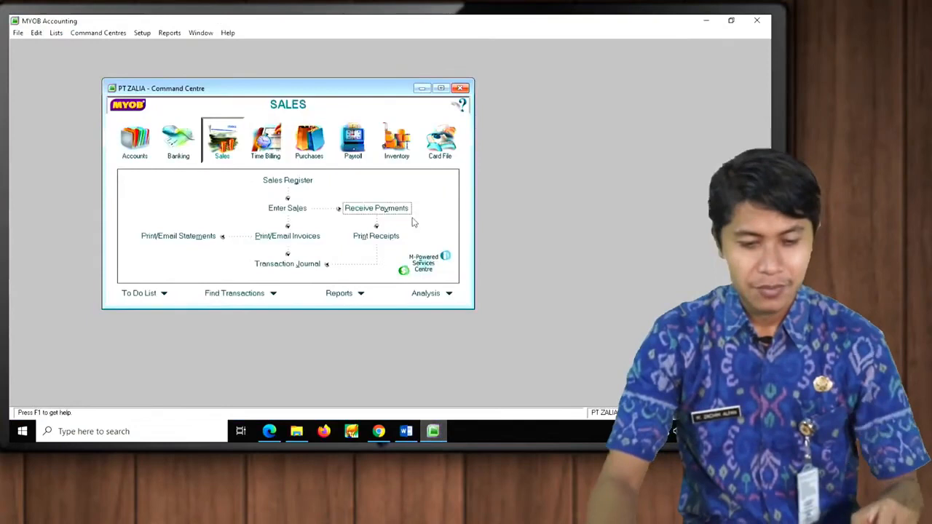
{"action": "left_click", "coordinate": [312, 144]}
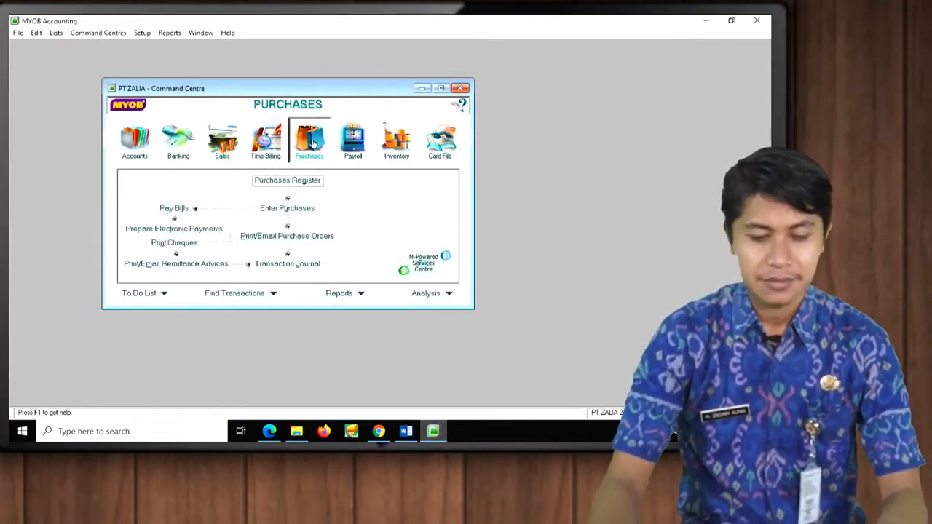
{"action": "left_click", "coordinate": [284, 209]}
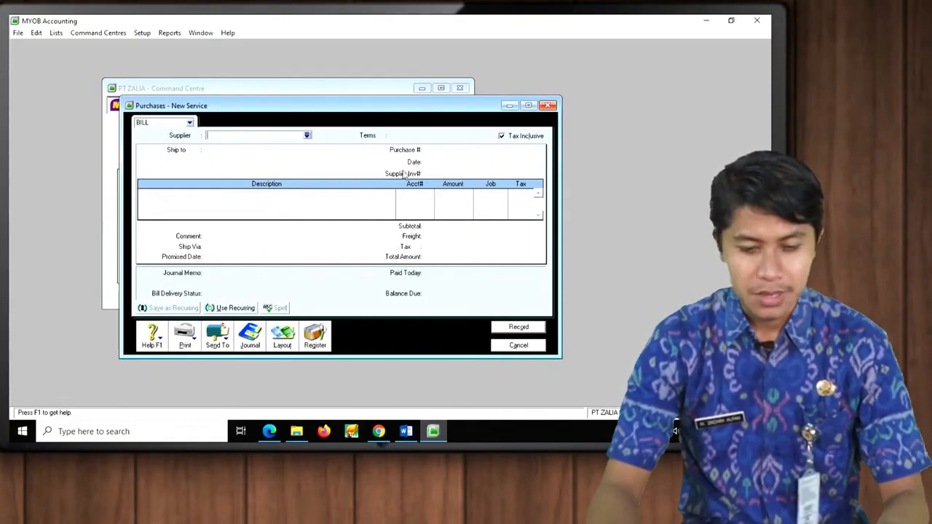
{"action": "left_click", "coordinate": [501, 136]}
{"action": "left_click", "coordinate": [281, 336]}
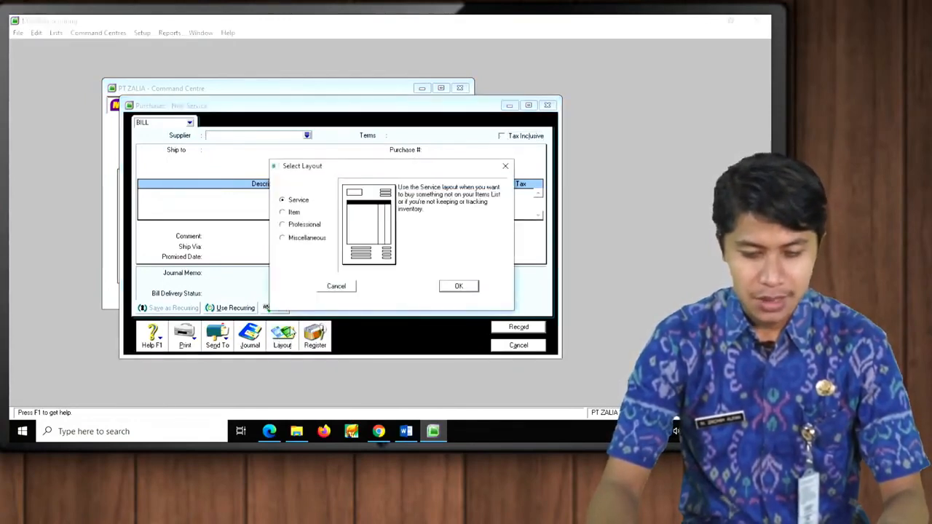
{"action": "left_click", "coordinate": [295, 213]}
{"action": "left_click", "coordinate": [449, 287]}
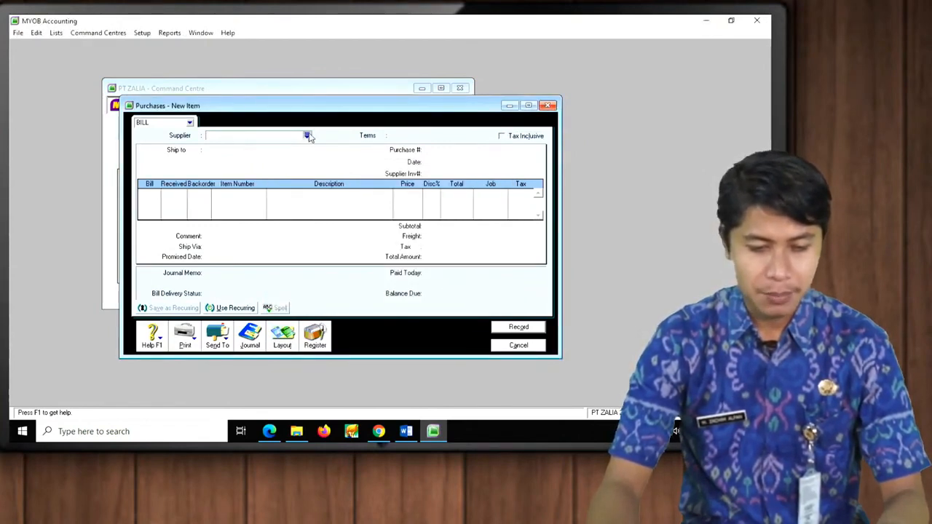
Step: Choose PT SEDAR as the bill's supplier and enter purchase number FRU02/12
{"action": "left_click", "coordinate": [307, 136]}
{"action": "double_click", "coordinate": [315, 168]}
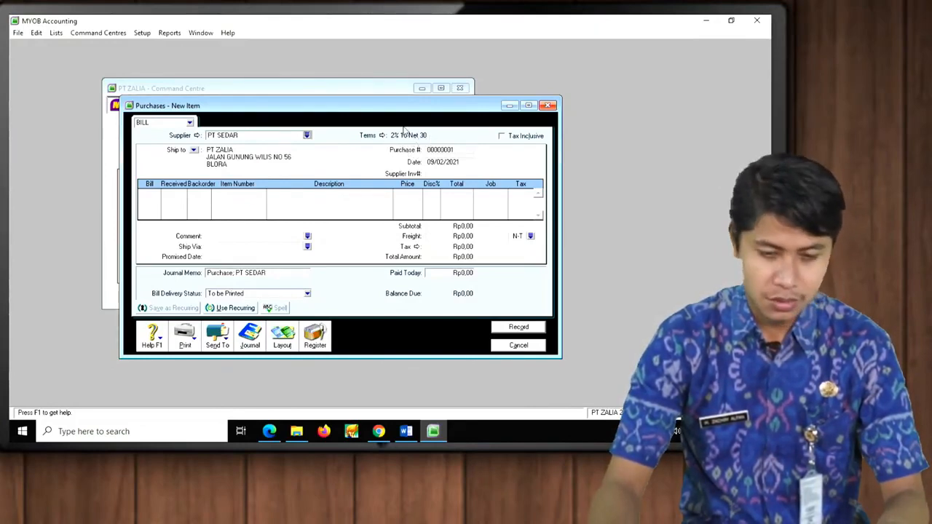
{"action": "left_click", "coordinate": [458, 152]}
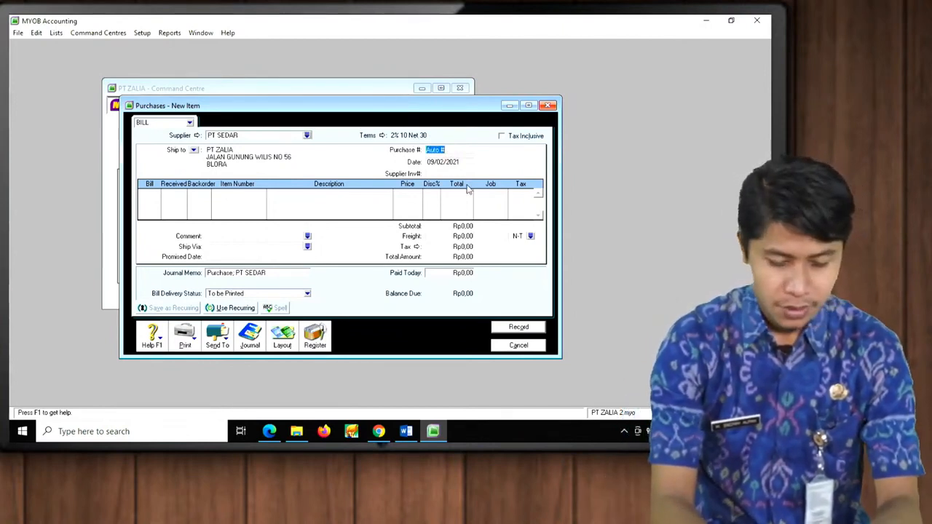
{"action": "type", "text": "FRU"}
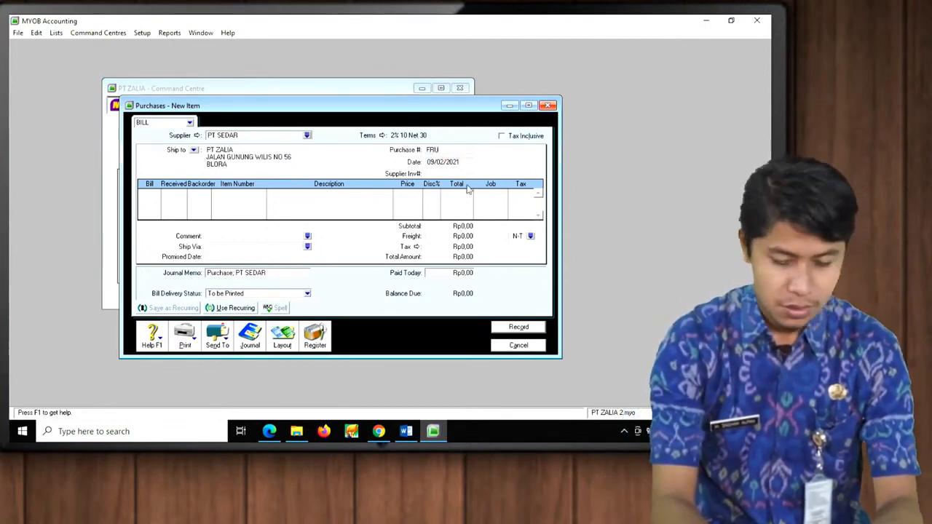
{"action": "type", "text": "02/12"}
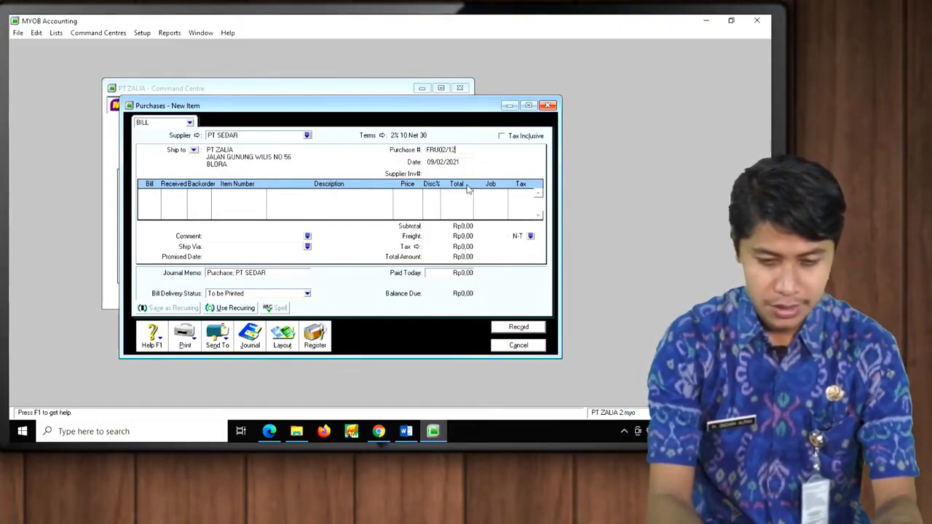
Step: Set the purchase bill's date to 4 December 2016
{"action": "key", "text": "Tab"}
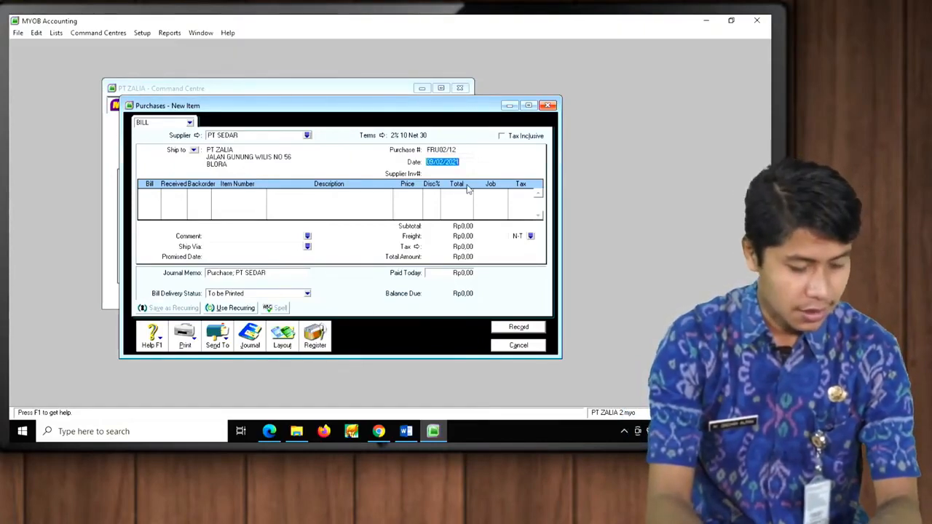
{"action": "type", "text": "4"}
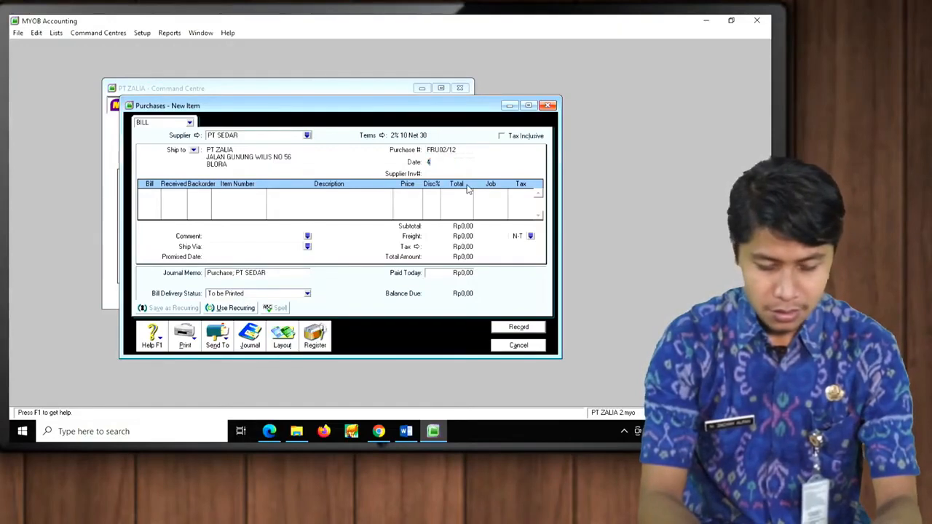
{"action": "type", "text": "/12"}
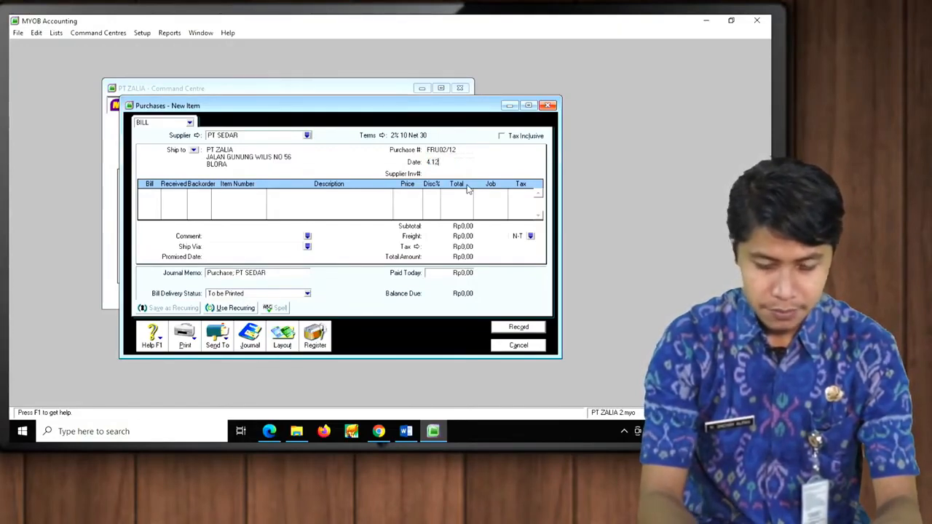
{"action": "type", "text": "/16"}
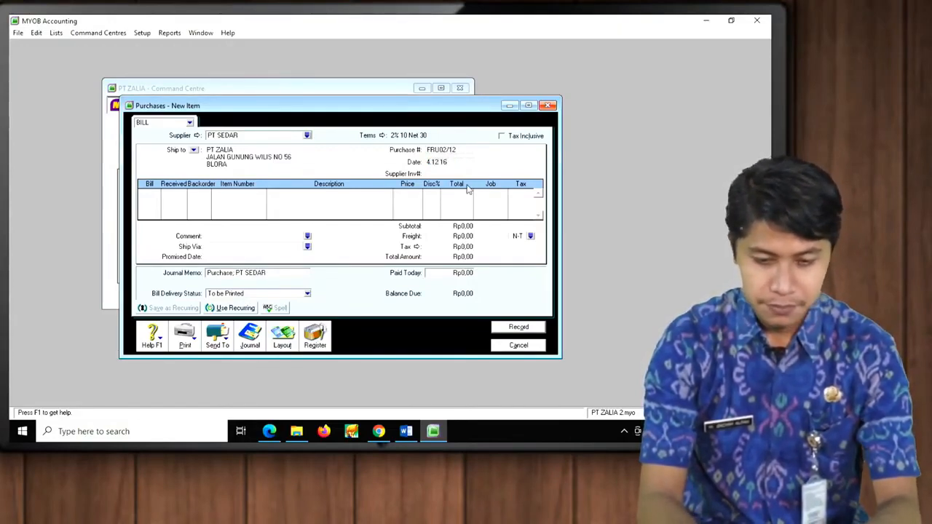
{"action": "key", "text": "Tab"}
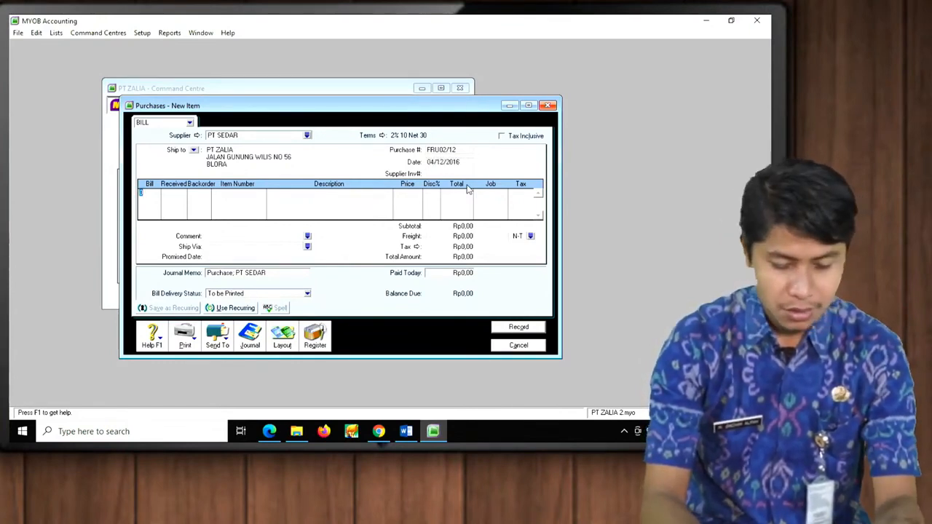
Step: Add a bill line for 10 units of item GS-A48SCY (AC 5 PK) at a unit price of Rp11,880,000
{"action": "type", "text": "10"}
{"action": "key", "text": "Tab"}
{"action": "key", "text": "Tab"}
{"action": "key", "text": "Tab"}
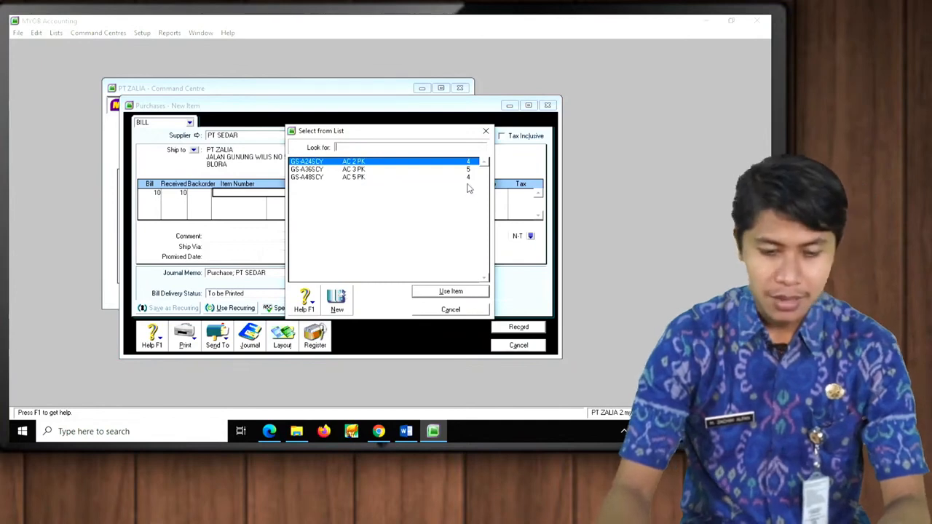
{"action": "double_click", "coordinate": [358, 178]}
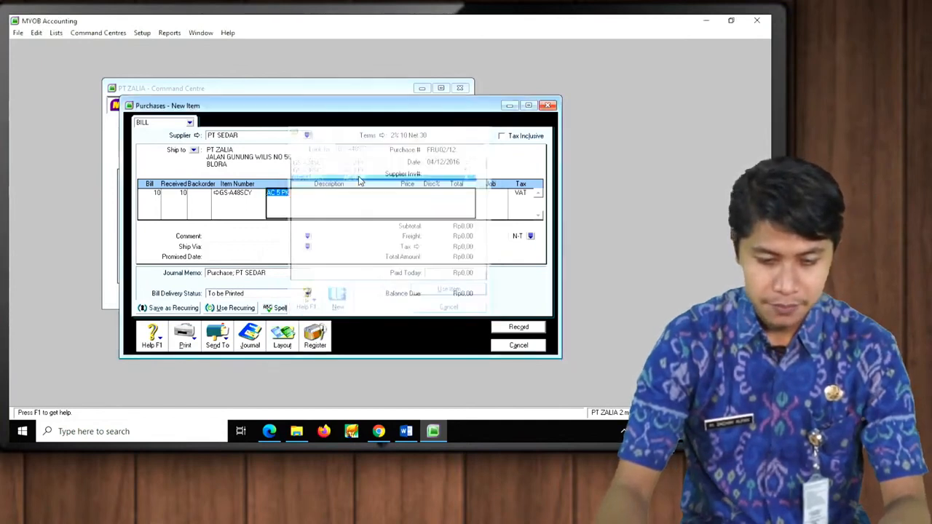
{"action": "key", "text": "Tab"}
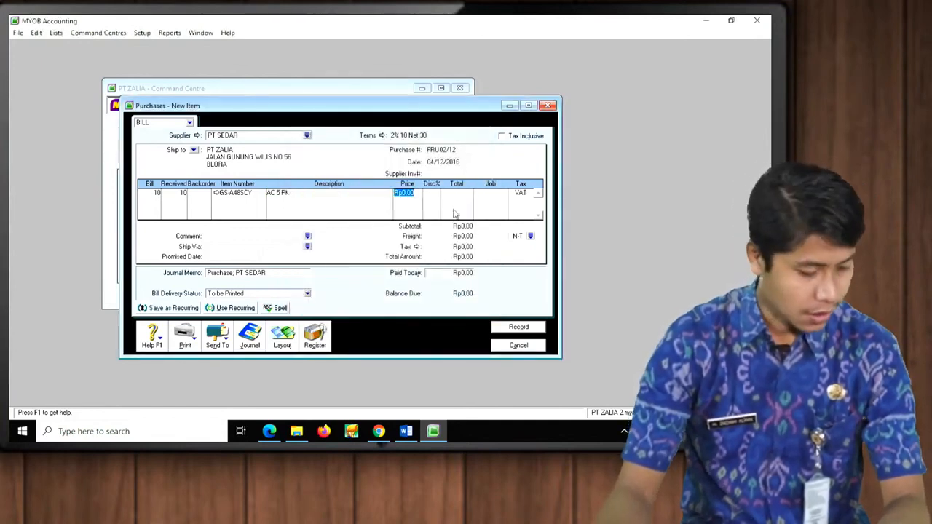
{"action": "type", "text": "118"}
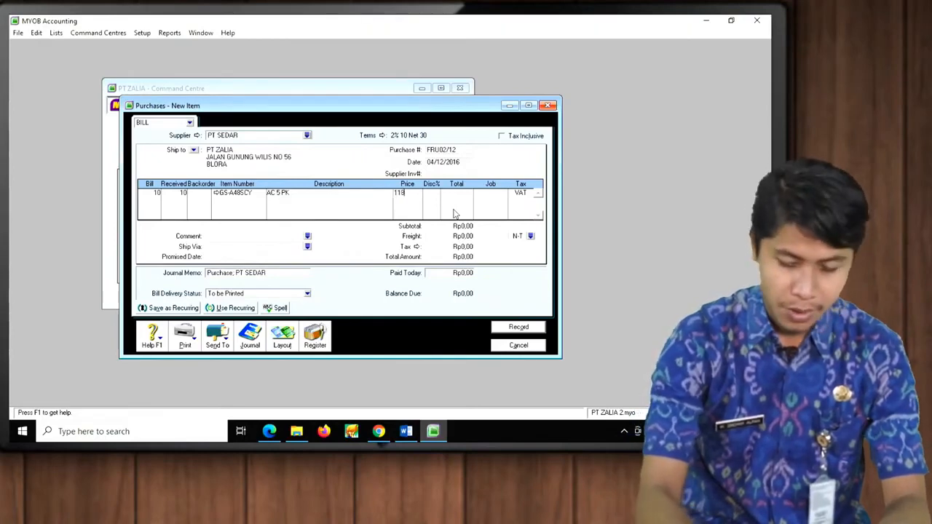
{"action": "type", "text": "80000"}
{"action": "key", "text": "Tab"}
{"action": "key", "text": "Tab"}
{"action": "key", "text": "Tab"}
{"action": "key", "text": "Tab"}
{"action": "key", "text": "Tab"}
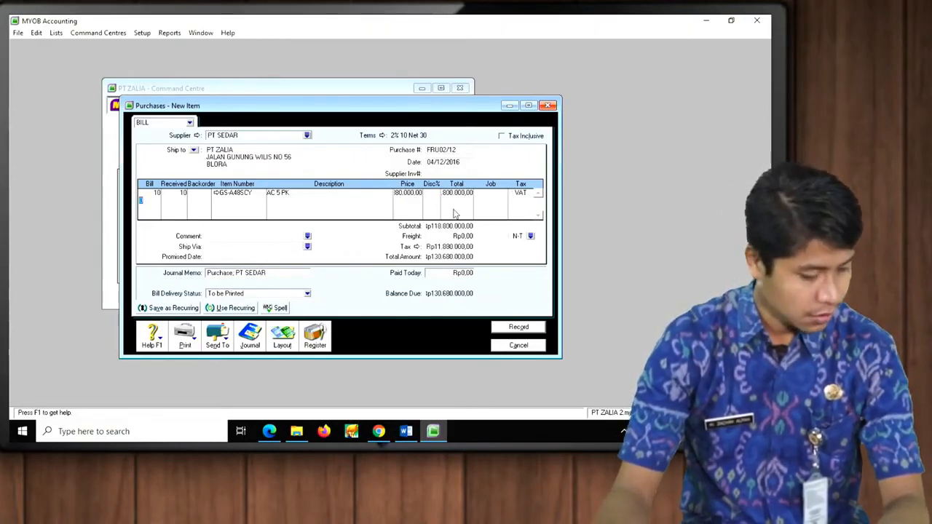
Step: Add a second bill line for 11 units of item GS-A36SCY (AC 3 PK) at a unit price of Rp14,432,000
{"action": "key", "text": "Tab"}
{"action": "key", "text": "Tab"}
{"action": "key", "text": "Tab"}
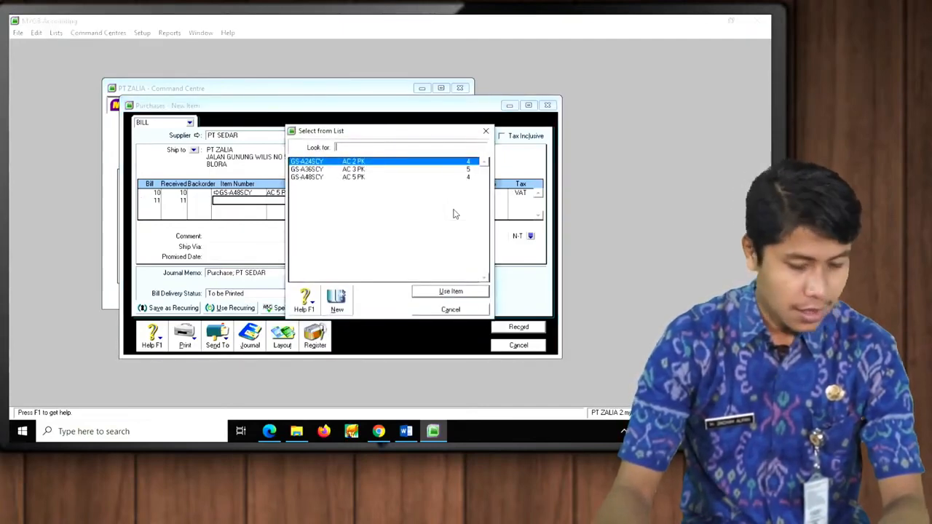
{"action": "double_click", "coordinate": [353, 169]}
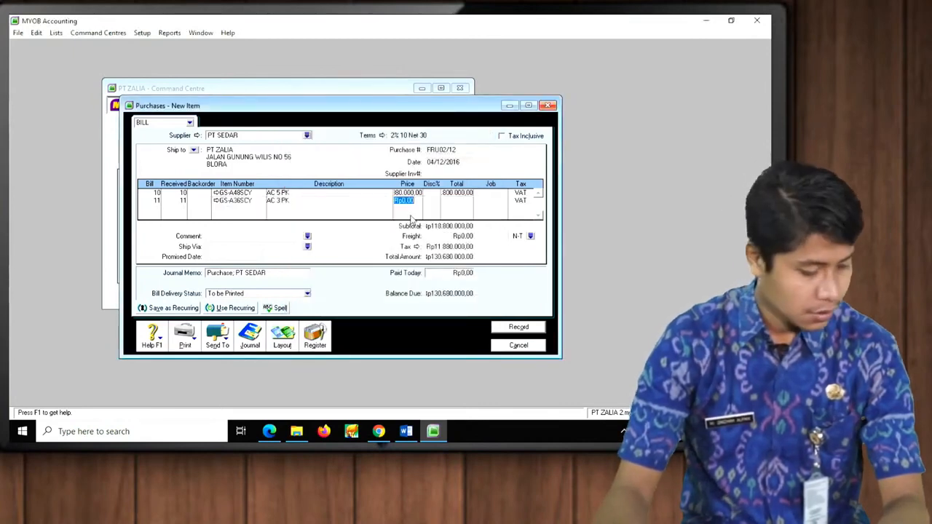
{"action": "type", "text": "14"}
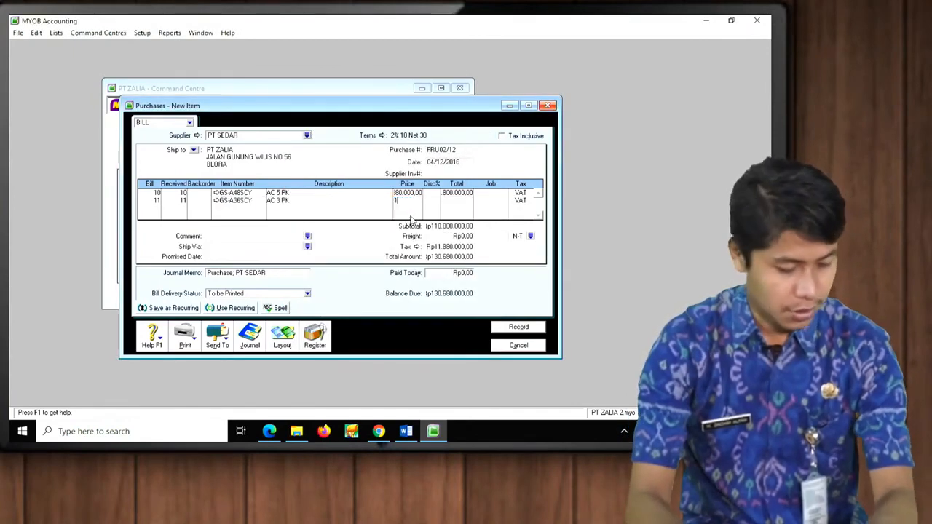
{"action": "type", "text": "432000"}
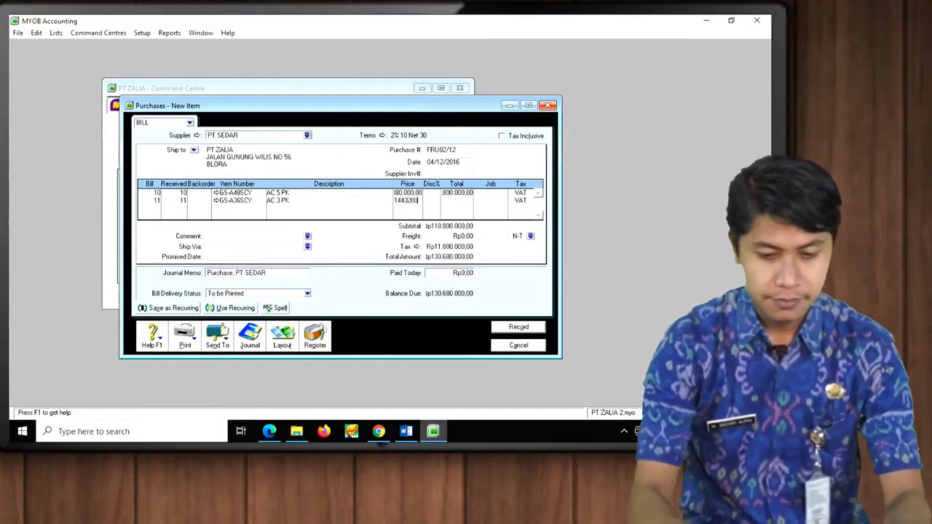
{"action": "key", "text": "Tab"}
{"action": "key", "text": "Tab"}
{"action": "key", "text": "Tab"}
{"action": "key", "text": "Tab"}
{"action": "key", "text": "Tab"}
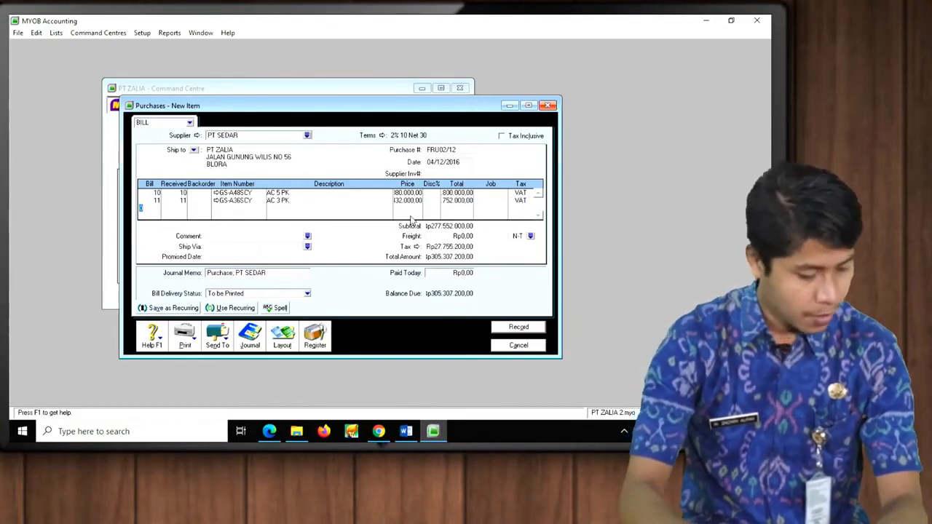
Step: Add a third bill line for 8 units of item GS-A24SCY (AC 2 PK) at a unit price of Rp11,880,000
{"action": "type", "text": "8"}
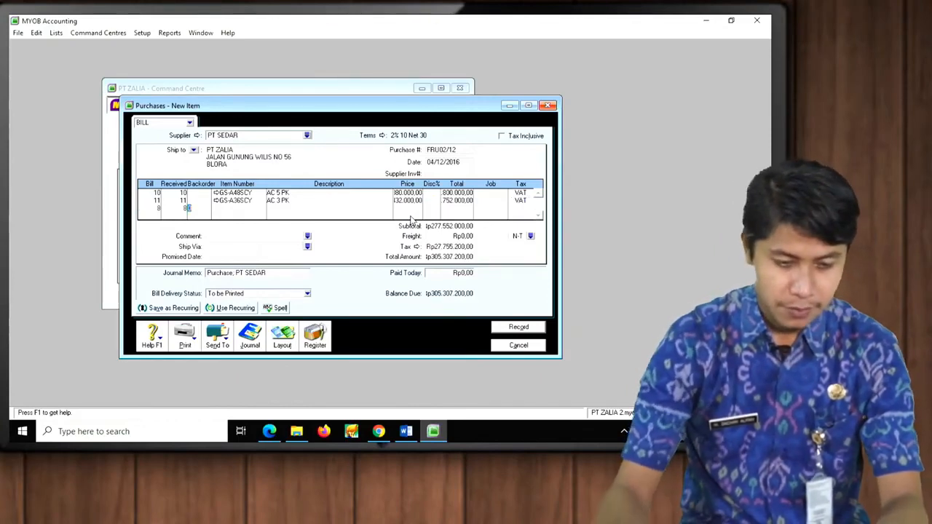
{"action": "key", "text": "Tab"}
{"action": "key", "text": "Tab"}
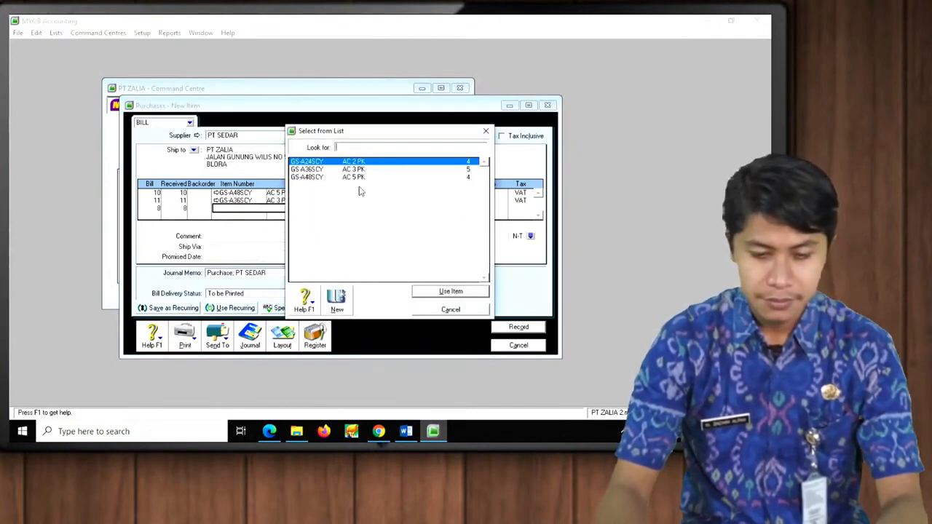
{"action": "double_click", "coordinate": [357, 162]}
{"action": "key", "text": "Tab"}
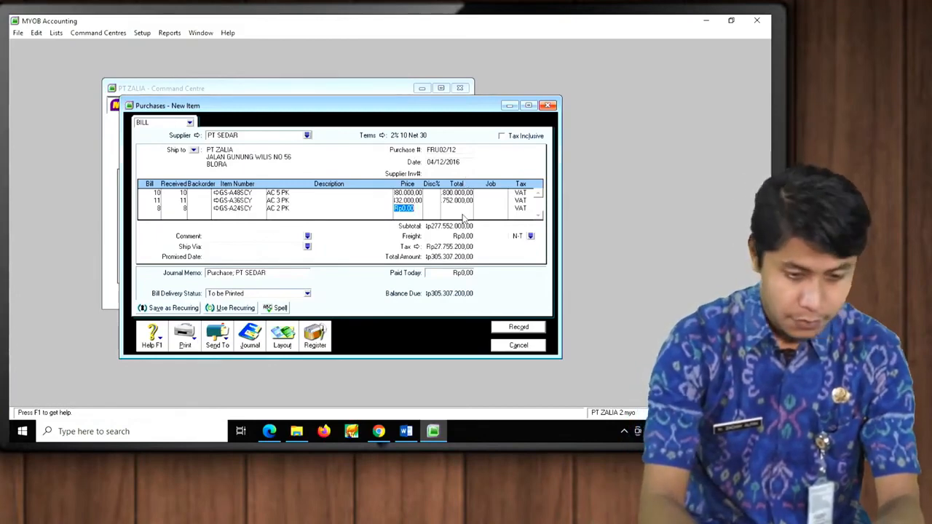
{"action": "type", "text": "1188000"}
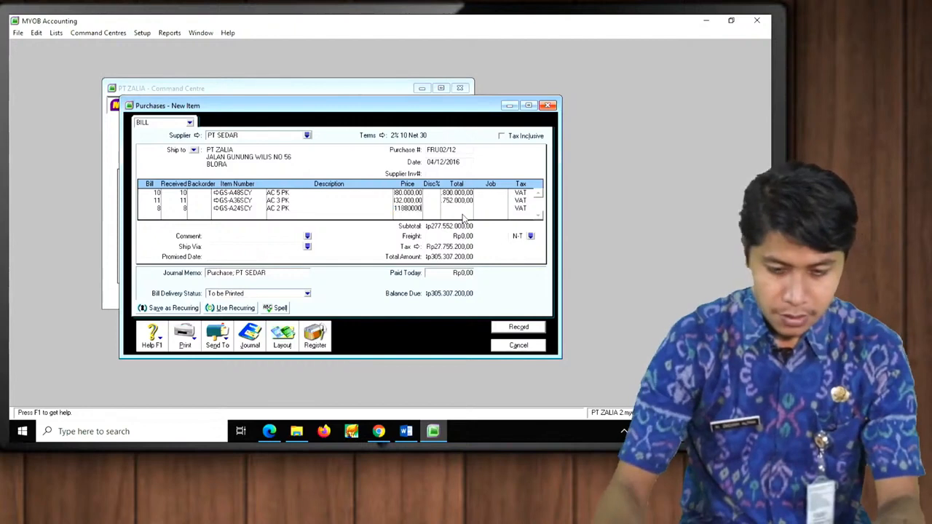
{"action": "key", "text": "Tab"}
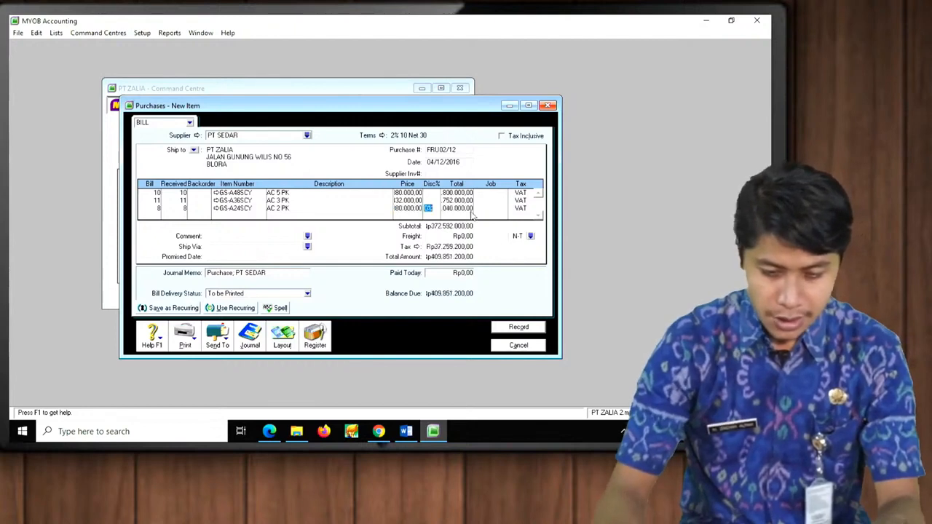
Step: Correct the unit price of the AC 5 PK line to Rp18,656,000
{"action": "left_click", "coordinate": [401, 193]}
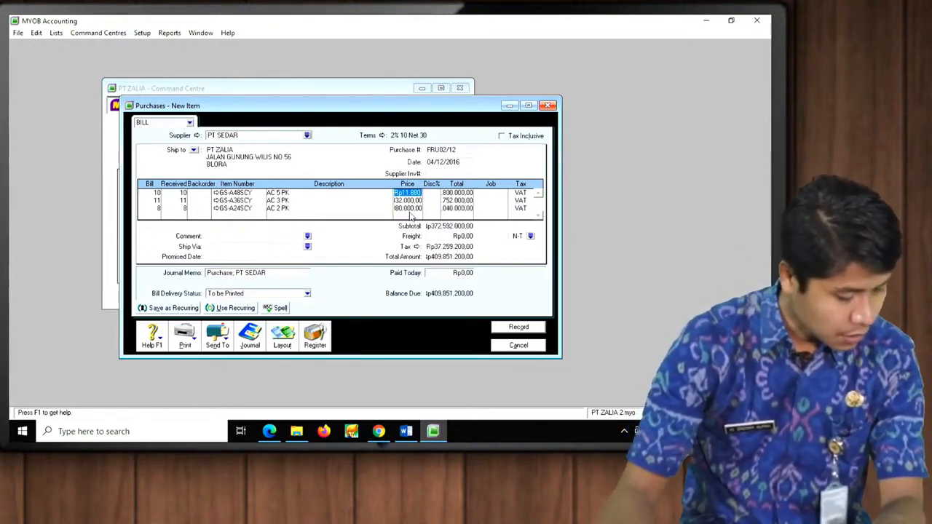
{"action": "type", "text": "1"}
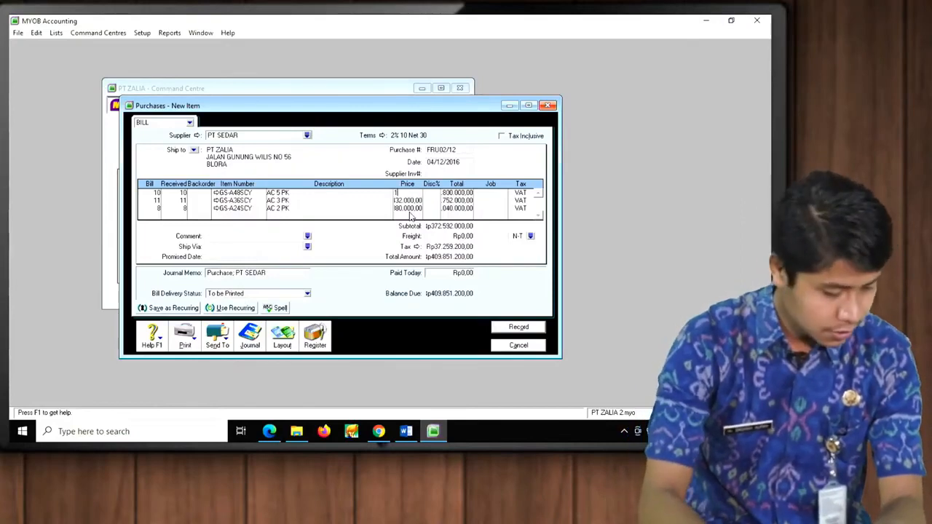
{"action": "type", "text": "865"}
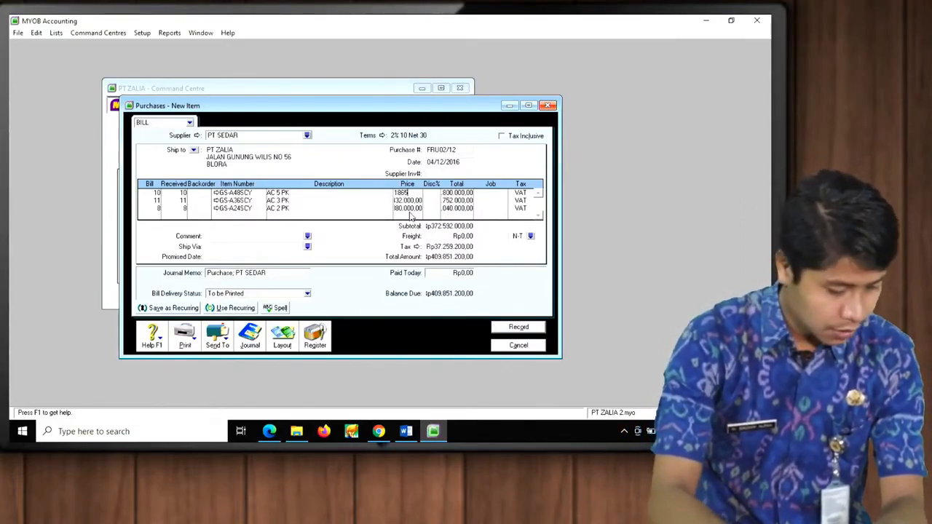
{"action": "type", "text": "6000"}
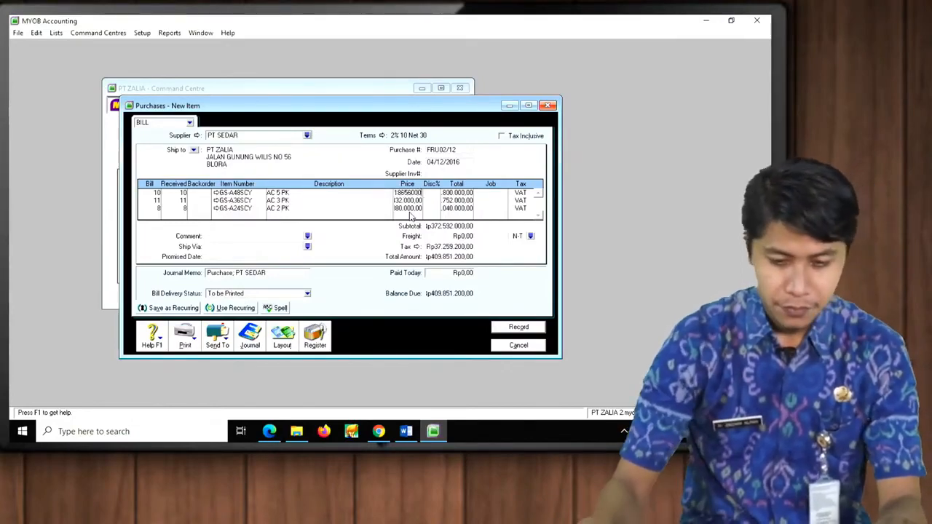
{"action": "key", "text": "Tab"}
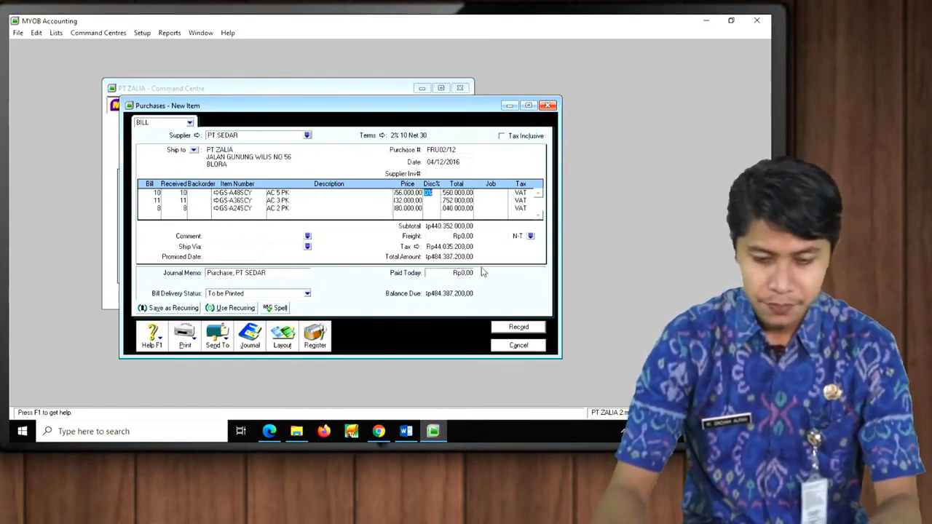
Step: Review PT SEDAR's bill in the journal recap, record it without changing the tax codes, and close the Purchases window
{"action": "key", "text": "ctrl+r"}
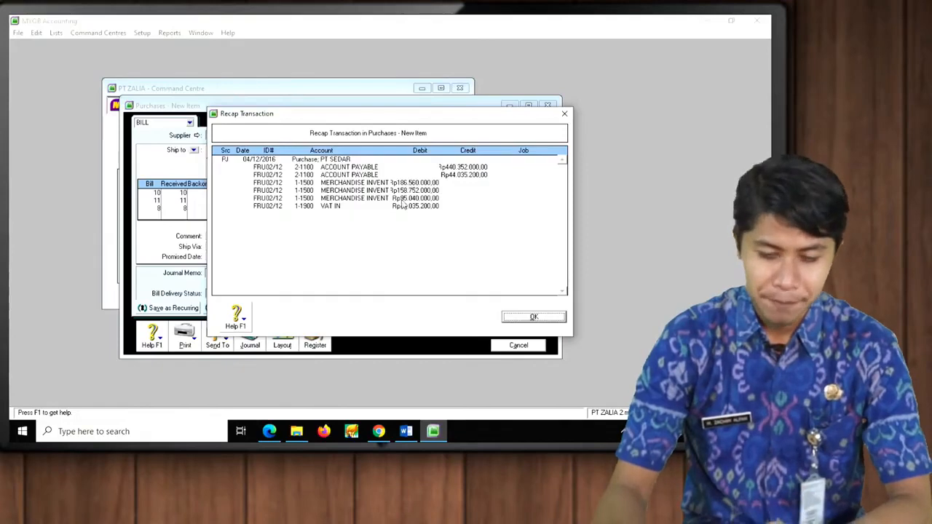
{"action": "left_click", "coordinate": [532, 318]}
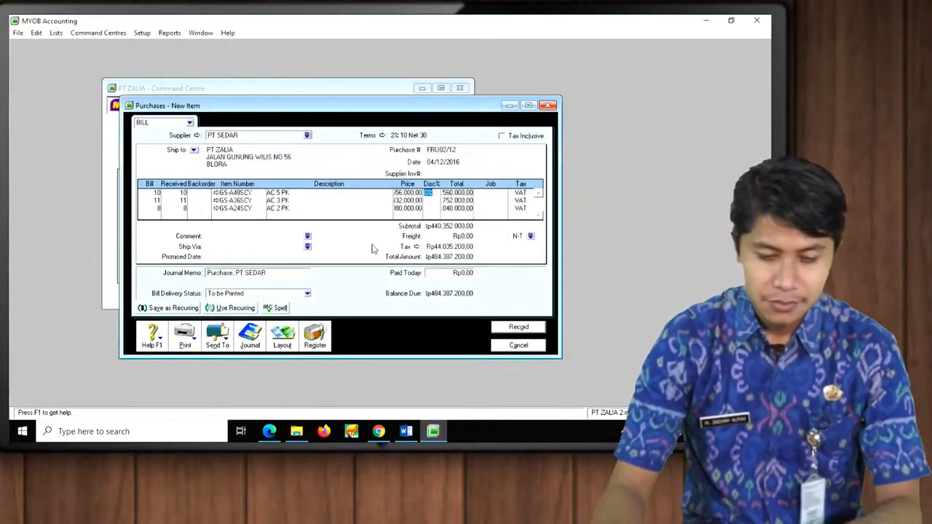
{"action": "left_click", "coordinate": [517, 328]}
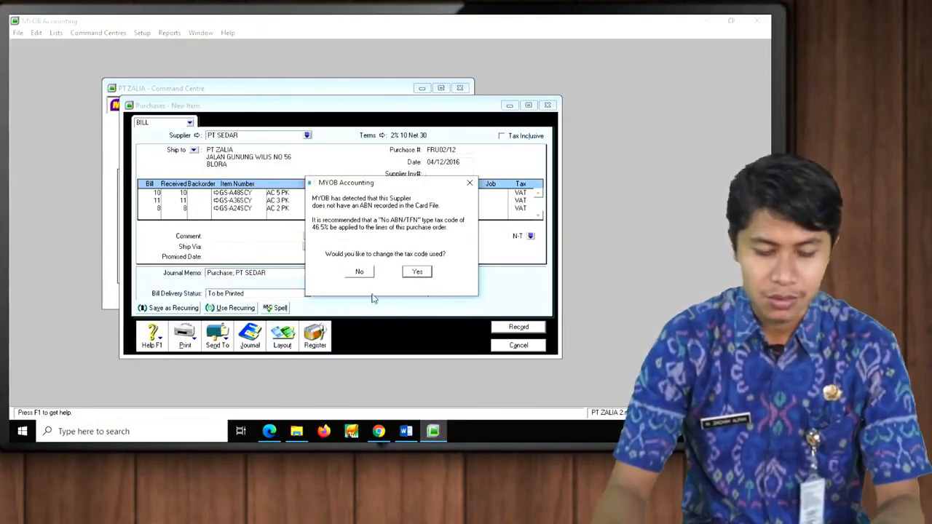
{"action": "left_click", "coordinate": [358, 274]}
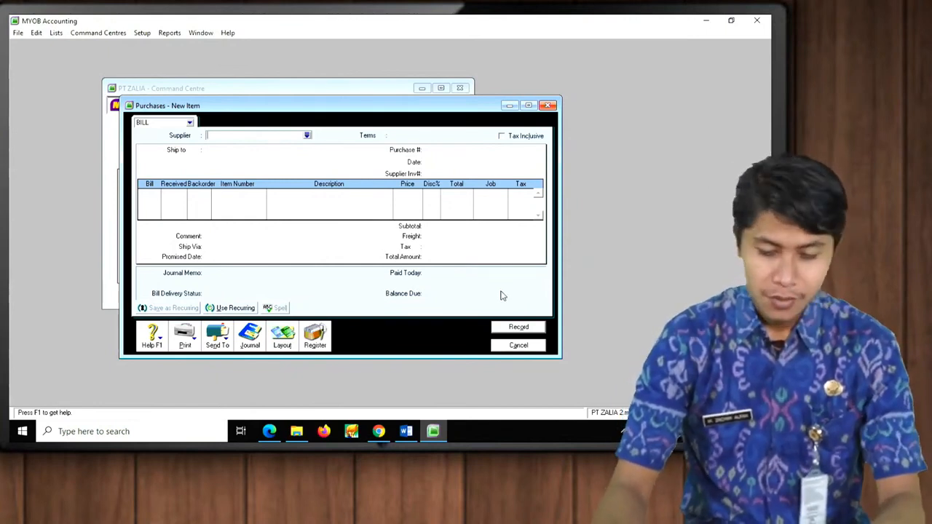
{"action": "left_click", "coordinate": [519, 345]}
Step: Switch to the Word document and read cash payment voucher BKK 12-03 to PT. WARKOM MUSTIKA in DOKUMEN-9
{"action": "left_click", "coordinate": [405, 431]}
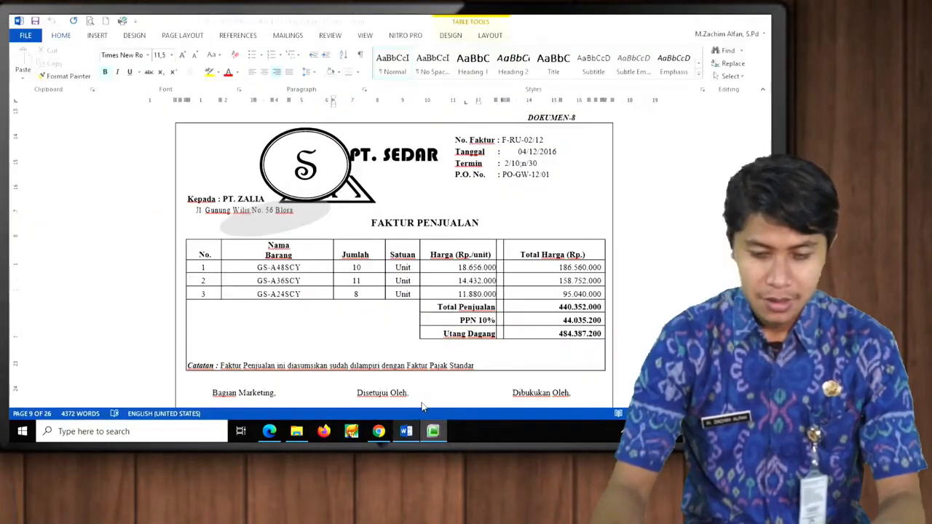
{"action": "scroll", "coordinate": [512, 269], "scroll_direction": "down", "scroll_amount": 9}
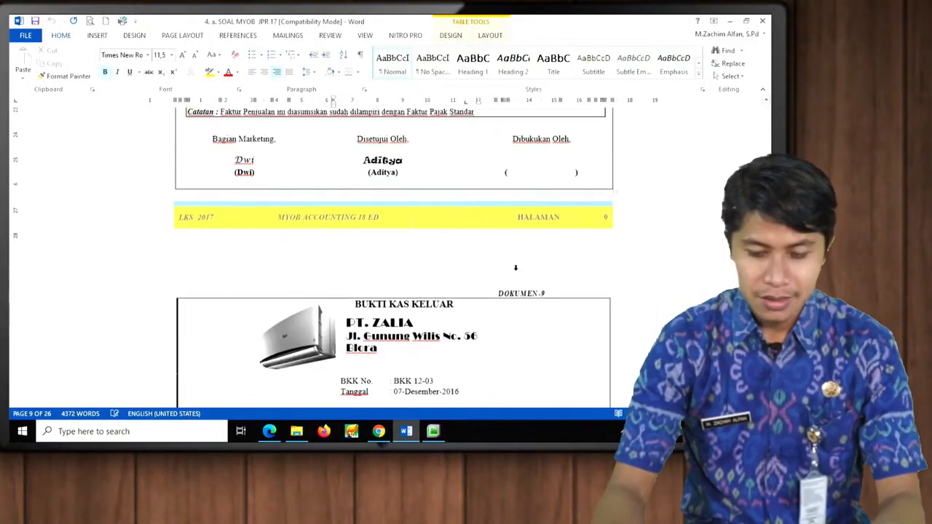
{"action": "scroll", "coordinate": [518, 272], "scroll_direction": "down", "scroll_amount": 3}
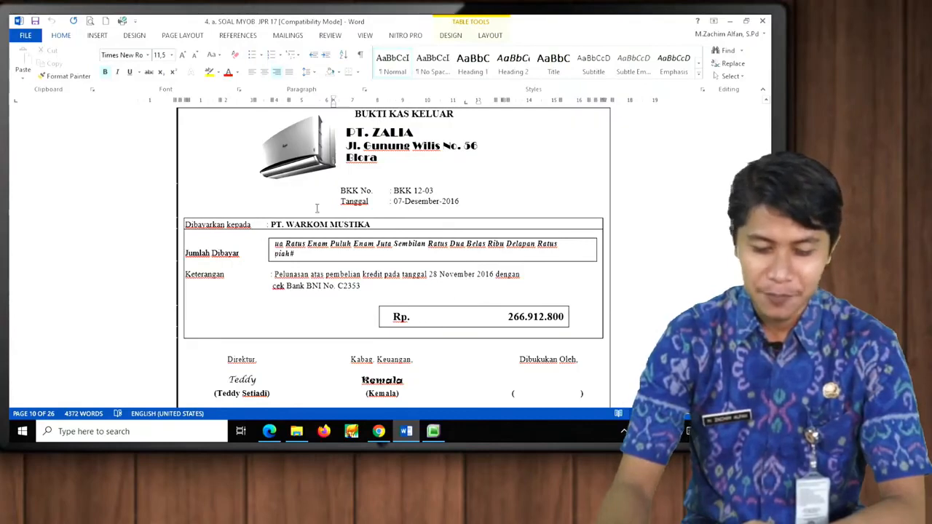
Step: Switch to MYOB, open Pay Bills in Purchases, and choose PT WARKOM MUSTIKA as the supplier
{"action": "left_click", "coordinate": [433, 431]}
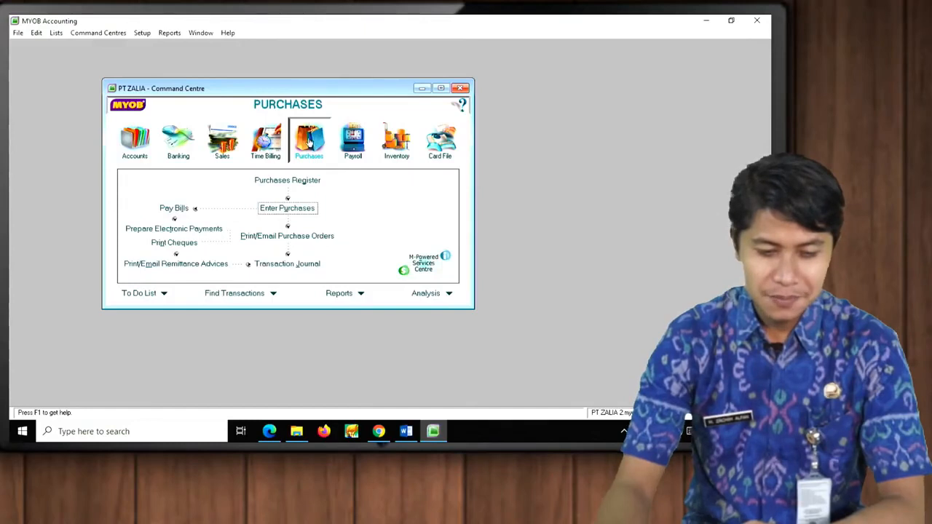
{"action": "left_click", "coordinate": [178, 208]}
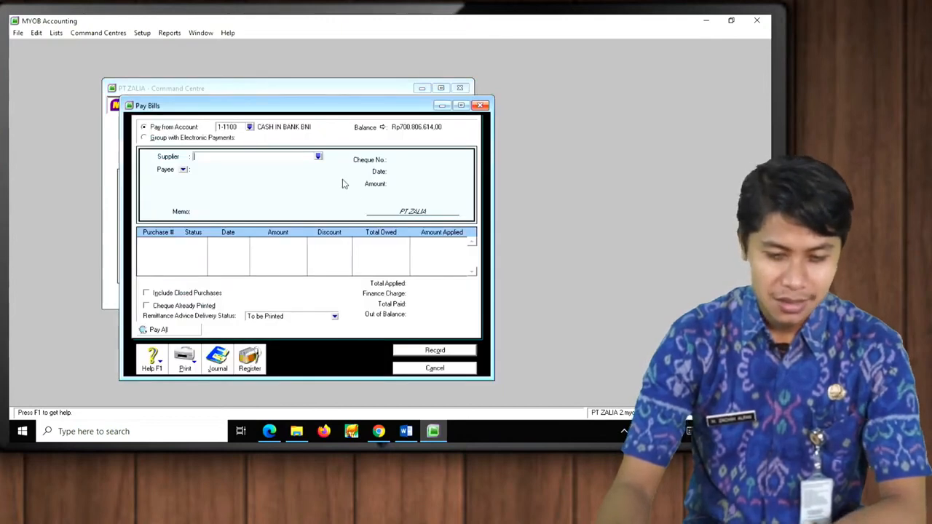
{"action": "left_click", "coordinate": [319, 157]}
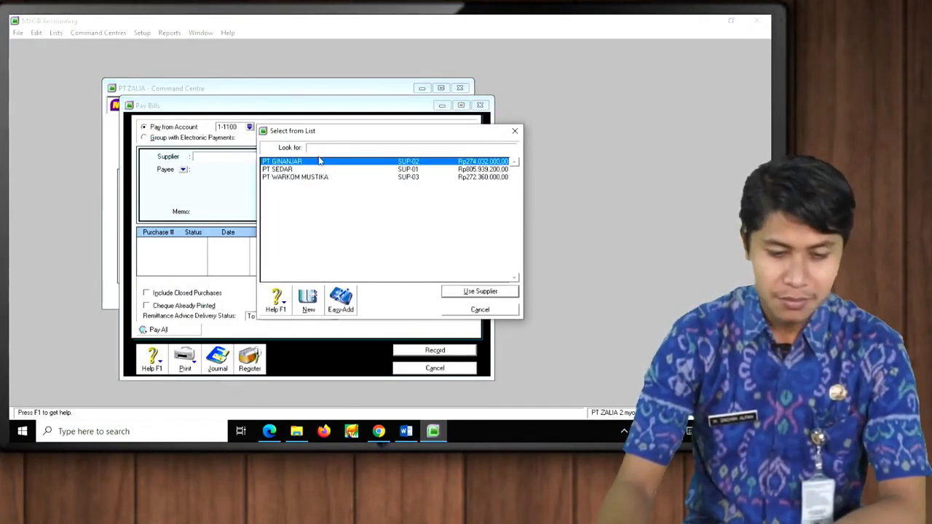
{"action": "double_click", "coordinate": [310, 177]}
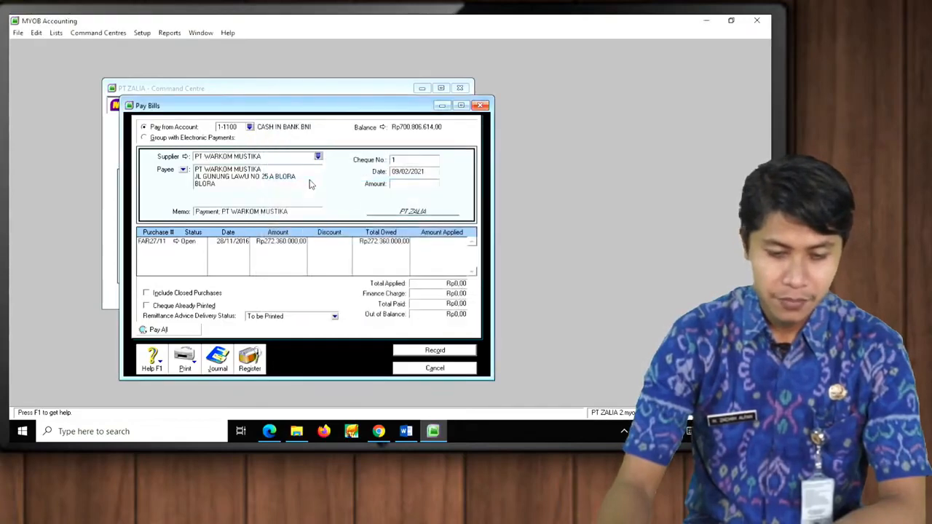
Step: Set the payment's cheque number to BKK12-03 and its date to 7/12/2016
{"action": "left_click", "coordinate": [425, 161]}
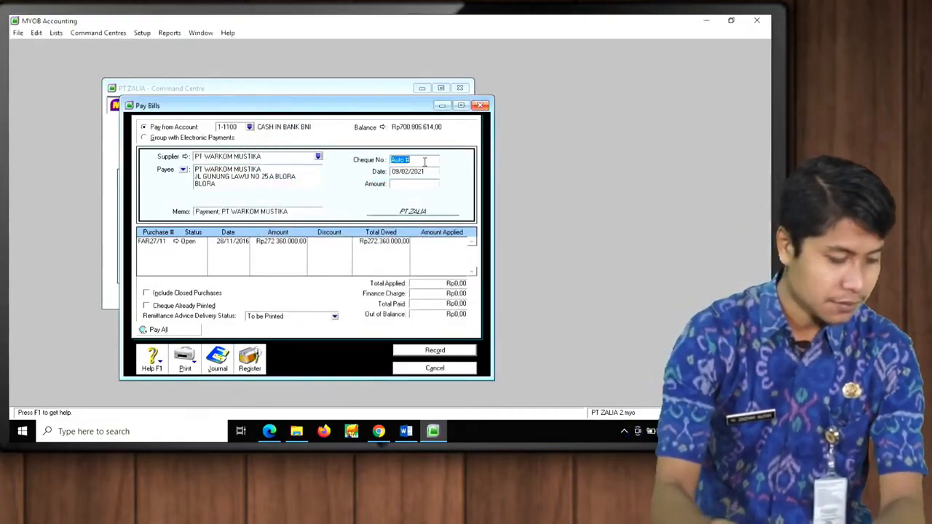
{"action": "type", "text": "BKK12-03"}
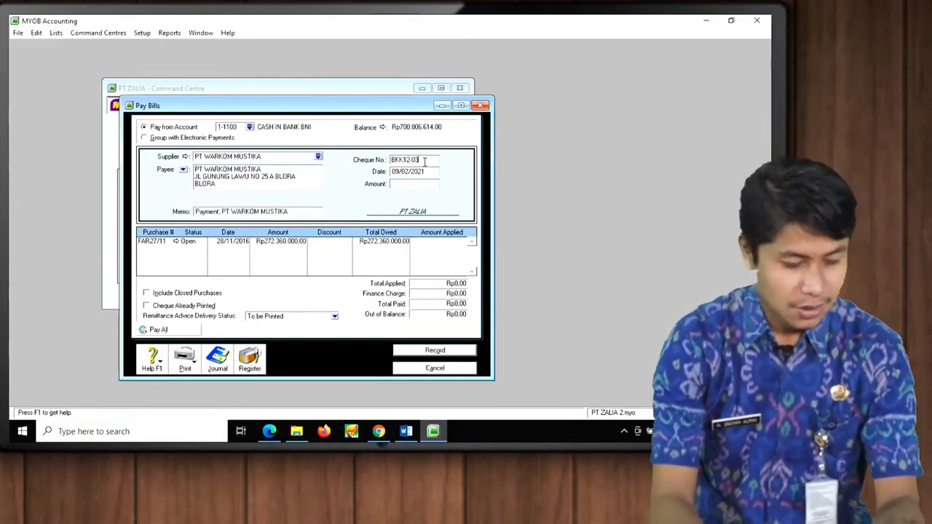
{"action": "key", "text": "Tab"}
{"action": "type", "text": "7/12/2018"}
{"action": "key", "text": "Tab"}
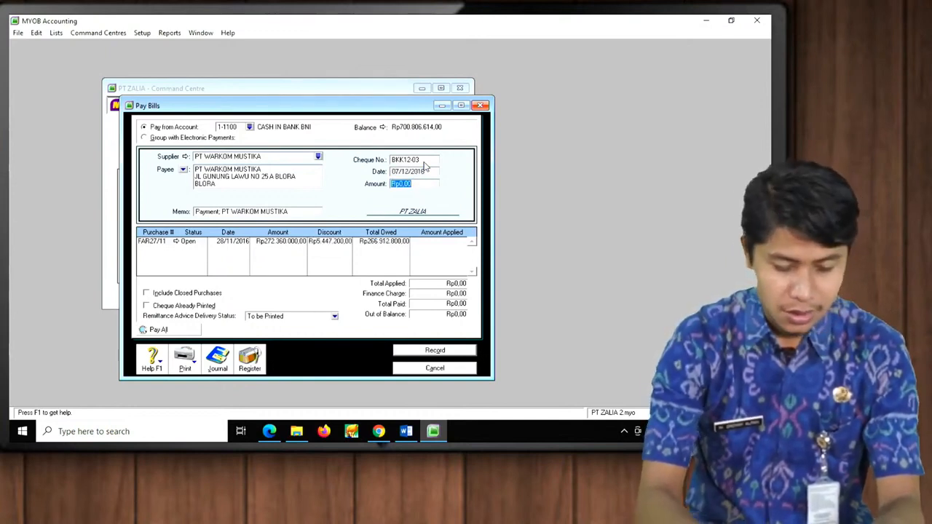
Step: Enter a payment amount of Rp266,912,800 and apply it in full to purchase FAR27/11
{"action": "type", "text": "266912"}
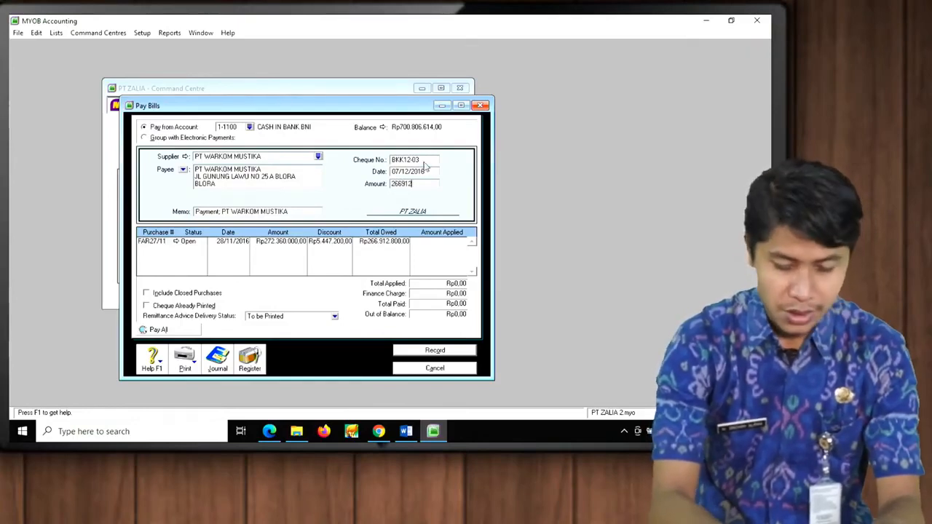
{"action": "type", "text": "800"}
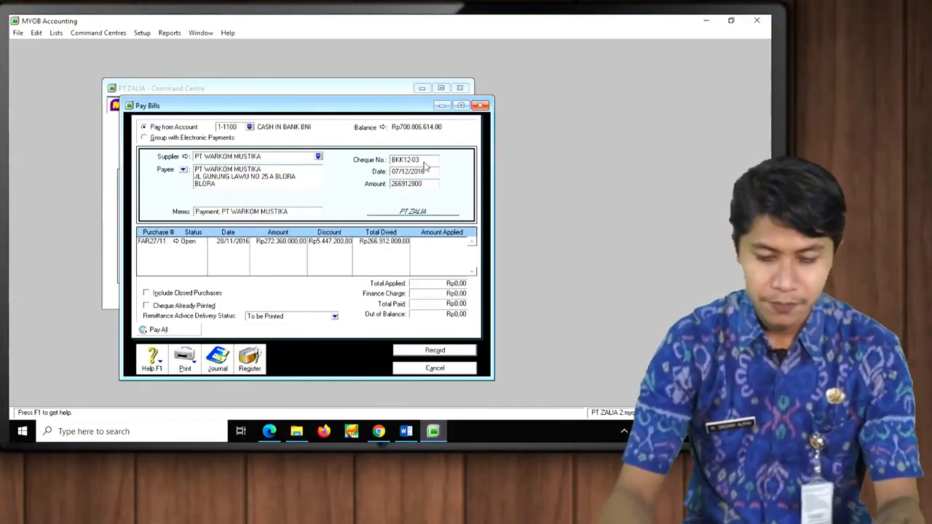
{"action": "key", "text": "Tab"}
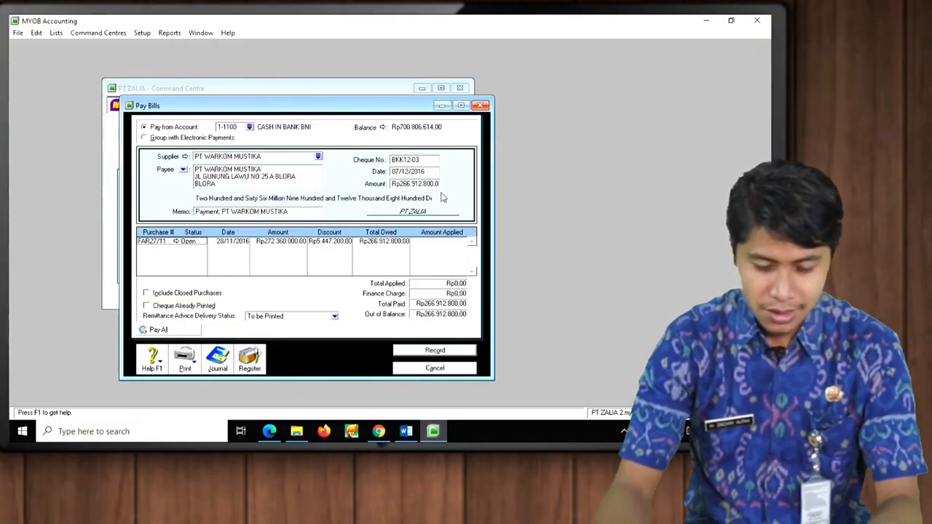
{"action": "left_click", "coordinate": [442, 243]}
{"action": "key", "text": "Tab"}
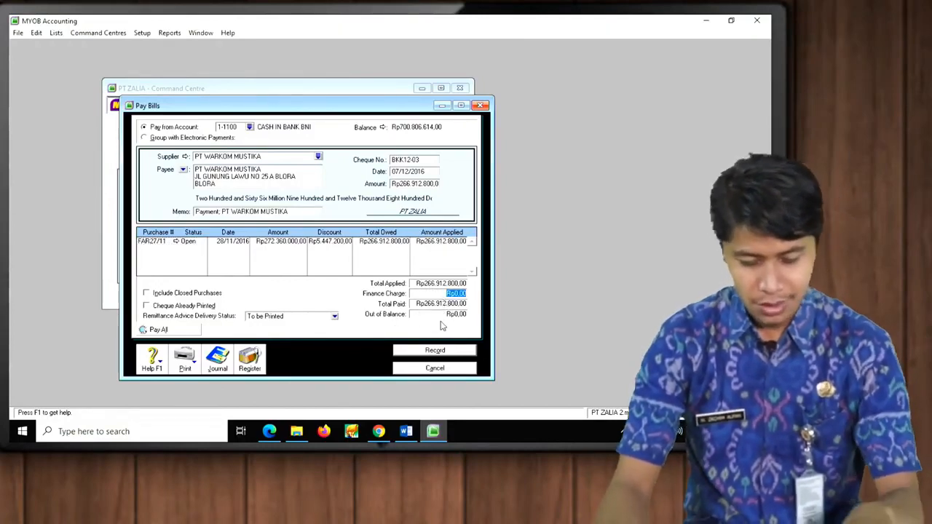
Step: Review PT WARKOM MUSTIKA's payment in the journal recap, record it without printing the debit memo, and close Pay Bills
{"action": "key", "text": "ctrl+r"}
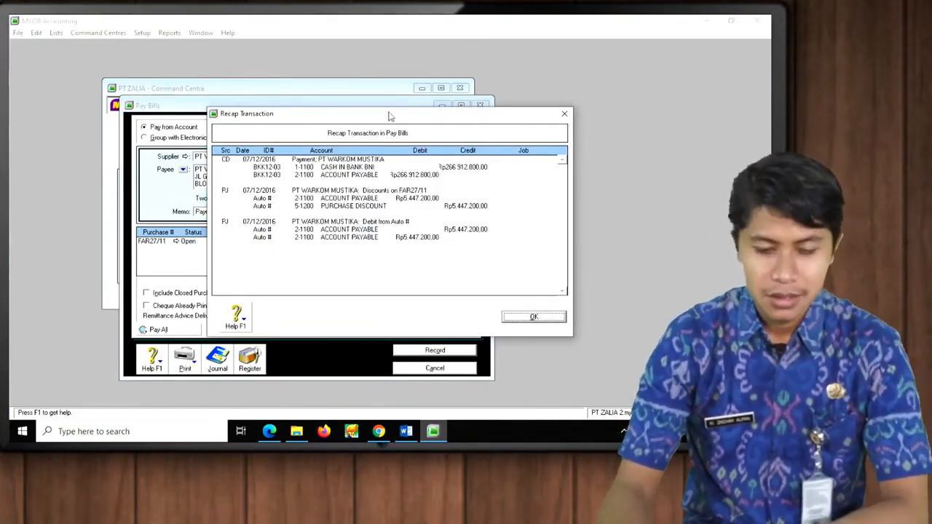
{"action": "left_click_drag", "start_coordinate": [390, 119], "coordinate": [396, 139]}
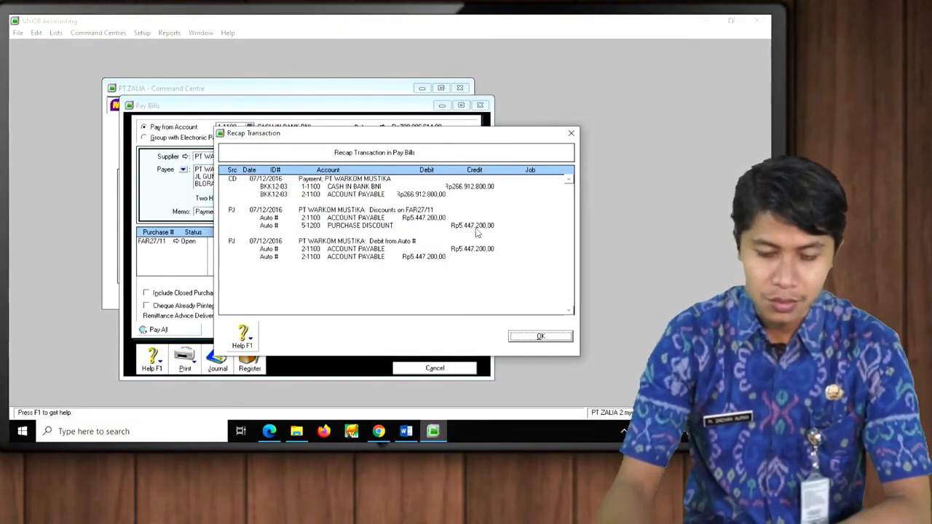
{"action": "left_click", "coordinate": [539, 337]}
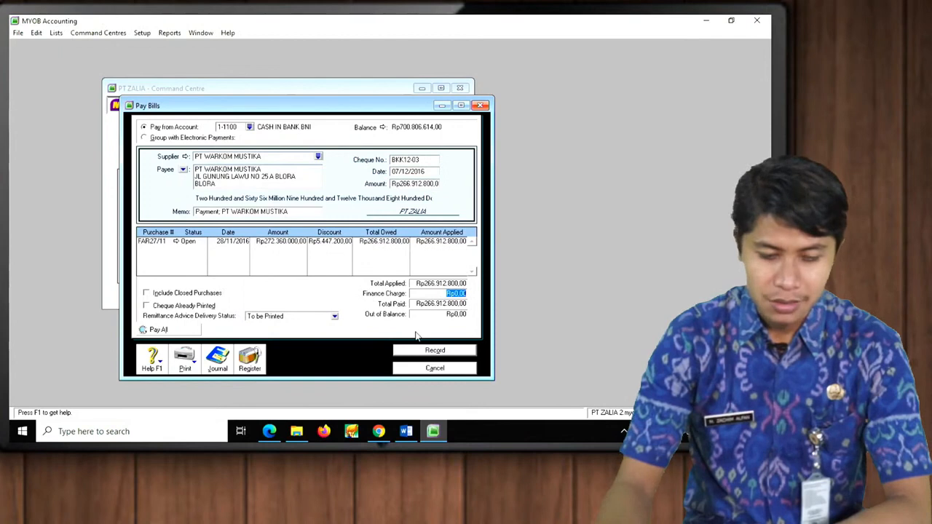
{"action": "left_click", "coordinate": [427, 352]}
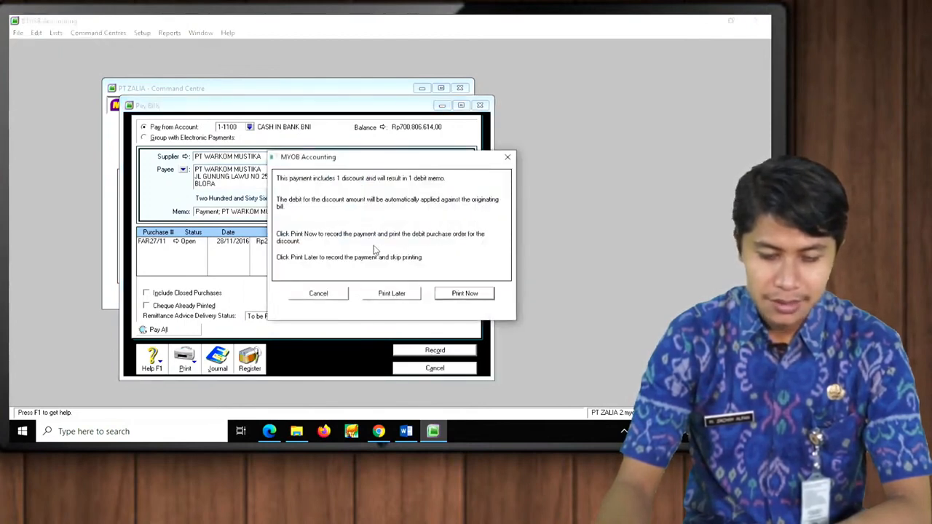
{"action": "left_click", "coordinate": [394, 300]}
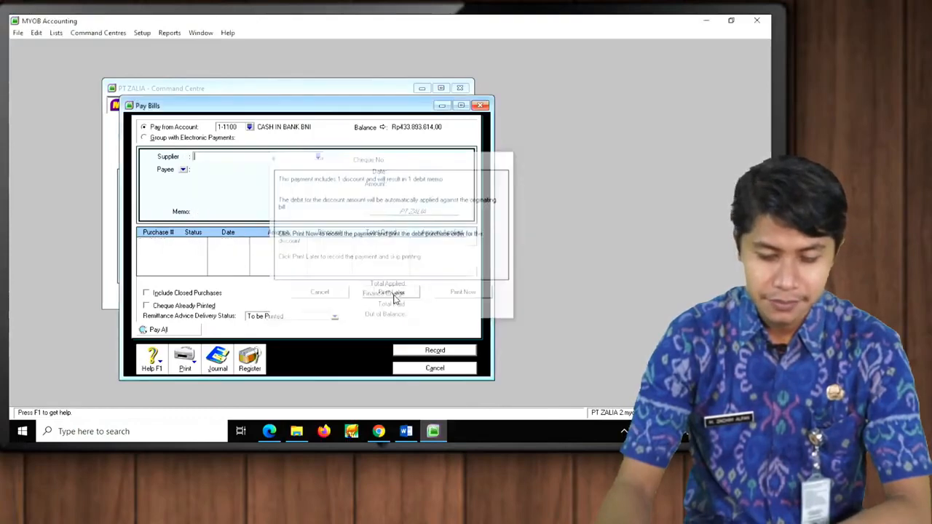
{"action": "left_click", "coordinate": [413, 372]}
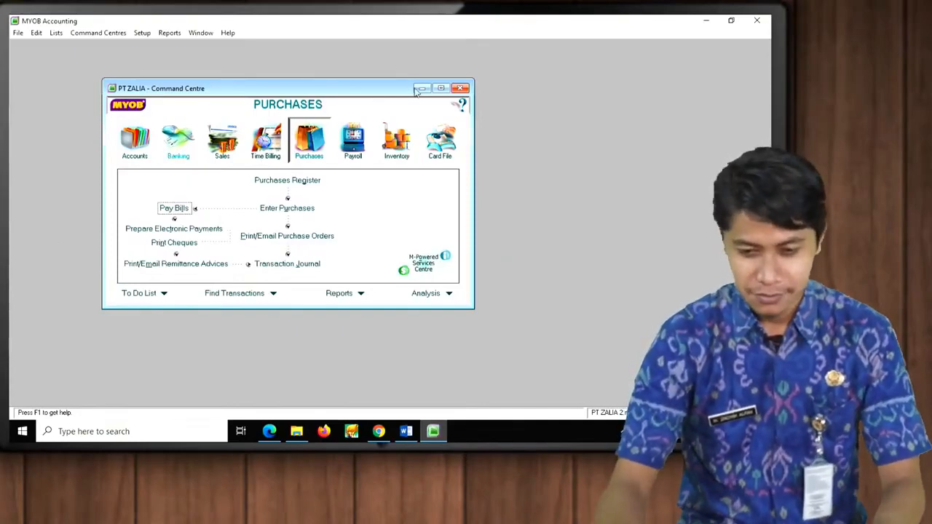
Step: Minimize the MYOB and Word windows to show the desktop
{"action": "left_click", "coordinate": [704, 21]}
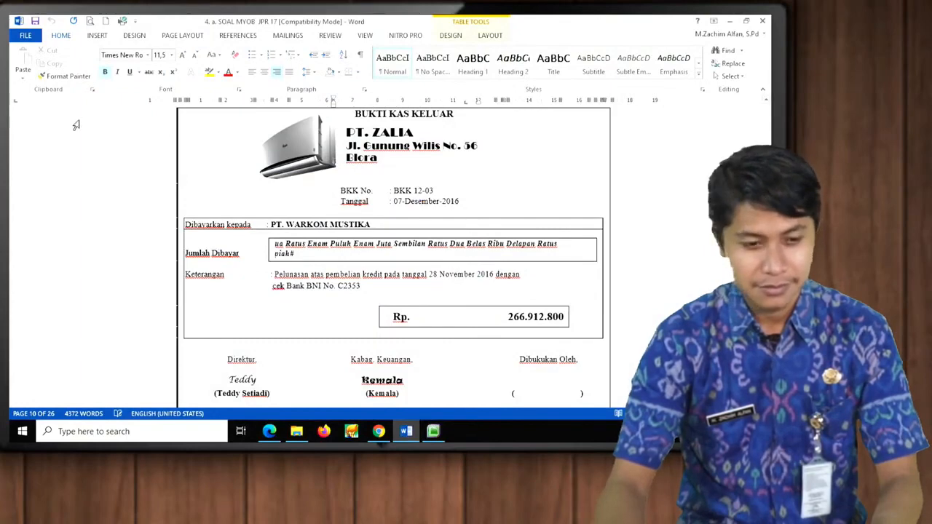
{"action": "left_click", "coordinate": [730, 22]}
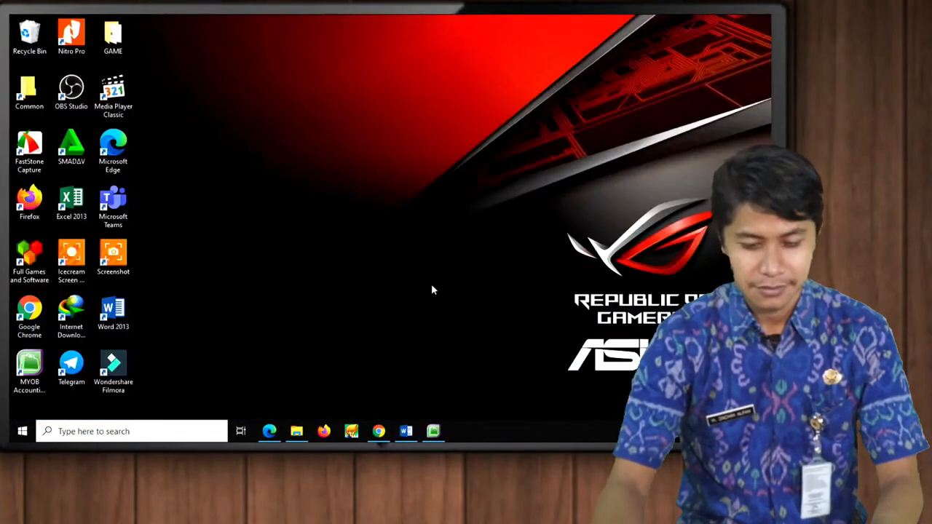
{"action": "right_click", "coordinate": [377, 284]}
{"action": "left_click", "coordinate": [329, 189]}
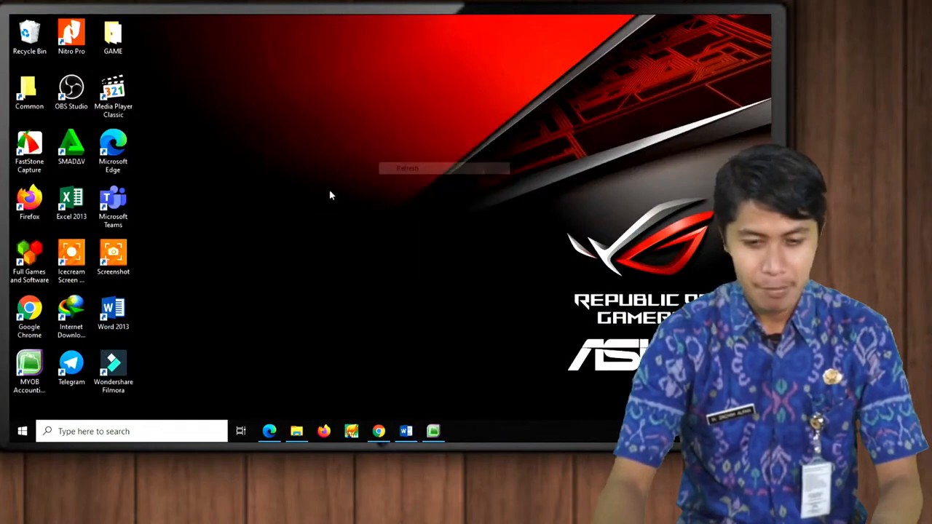
{"action": "right_click", "coordinate": [327, 191]}
{"action": "left_click", "coordinate": [362, 227]}
{"action": "right_click", "coordinate": [294, 200]}
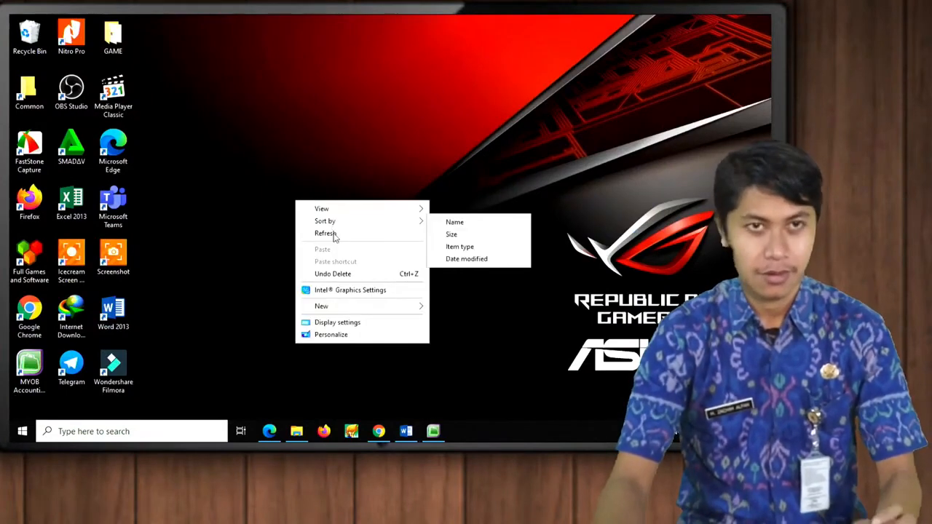
{"action": "left_click", "coordinate": [335, 234]}
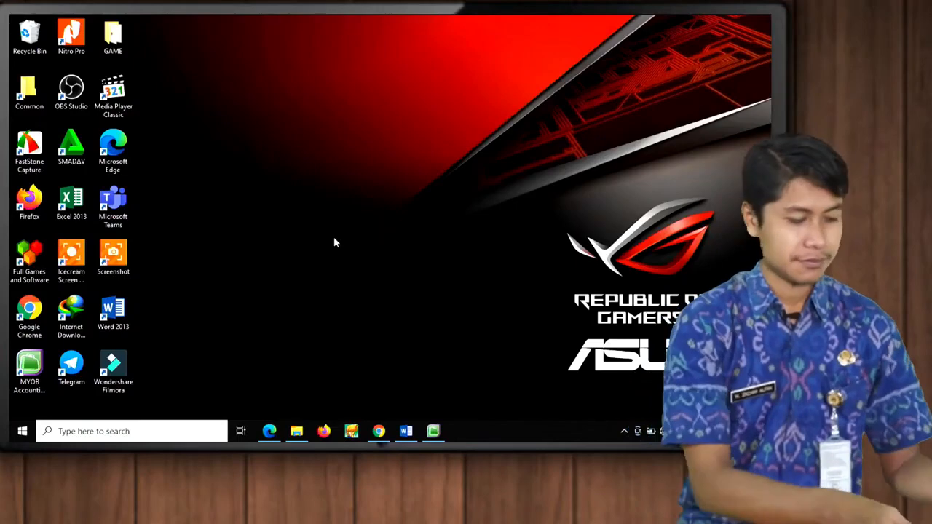